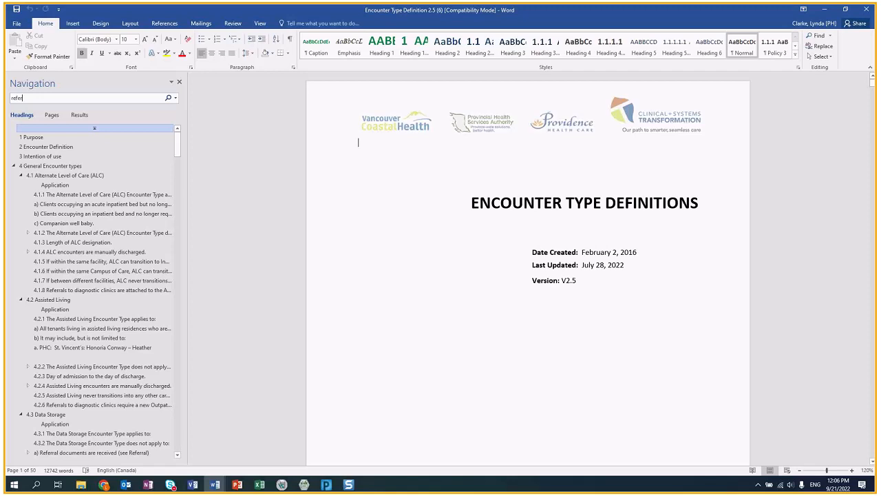
- Find the 4.33 Referral definition via a 'referral' search, highlight Pending, then close the document
text(ral)
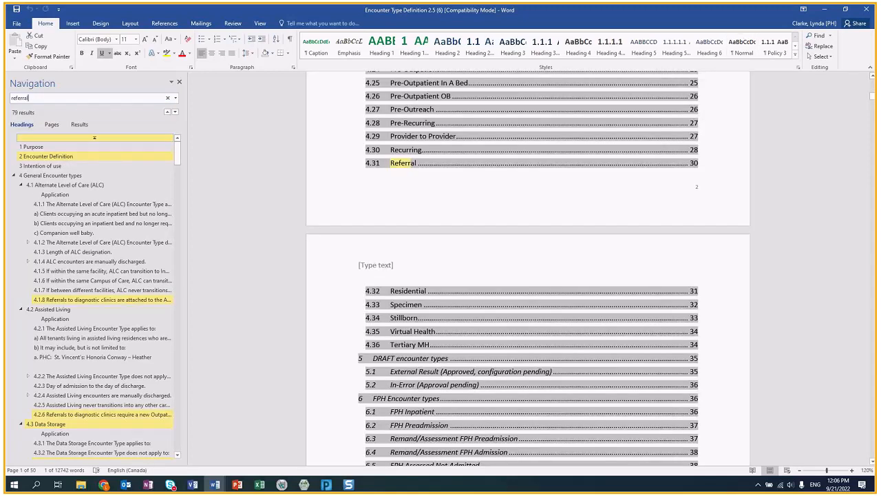
ctrl+click(392, 169)
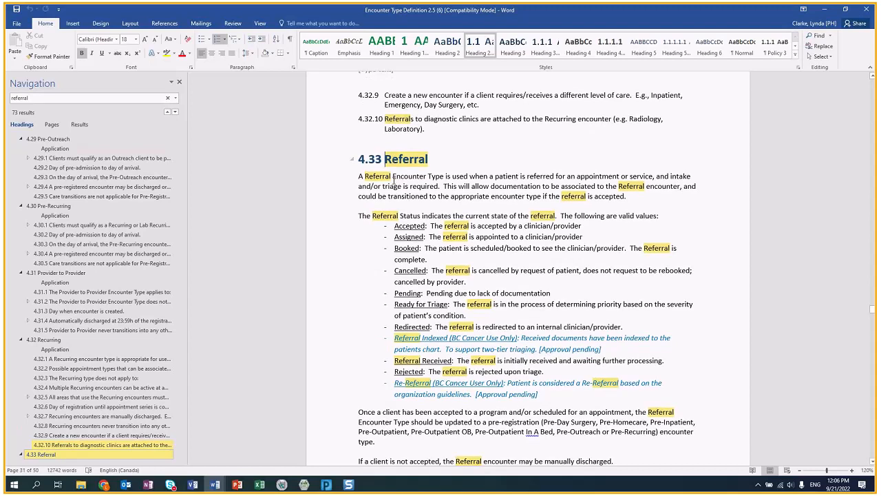
click(347, 293)
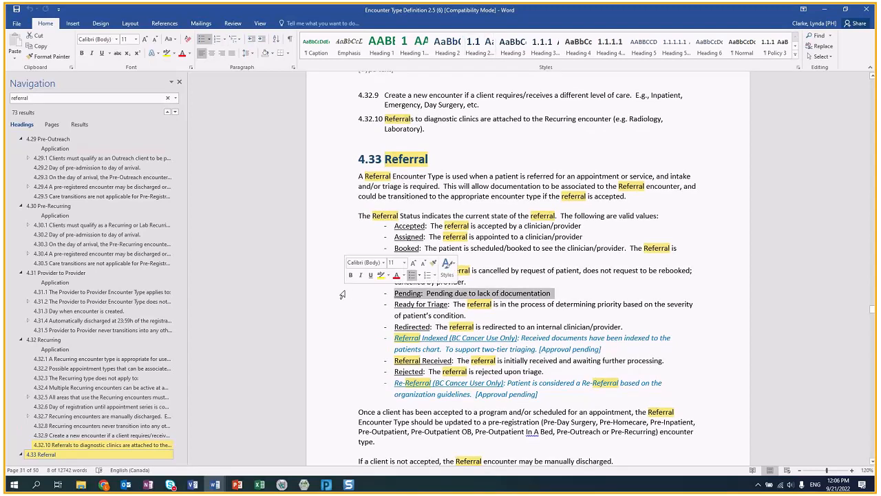
click(458, 143)
click(867, 10)
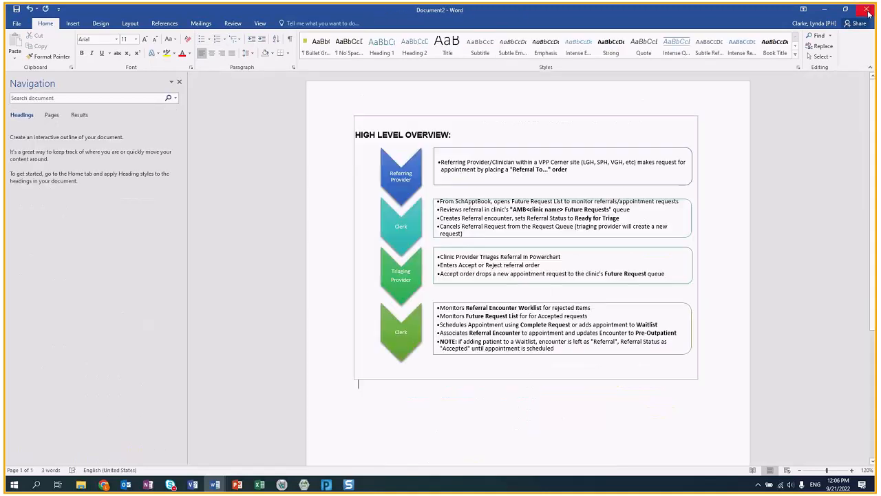
- Open the VGH SWAT - Clerk Readiness Jira link from the PowerPoint Helpful Links slide
click(237, 484)
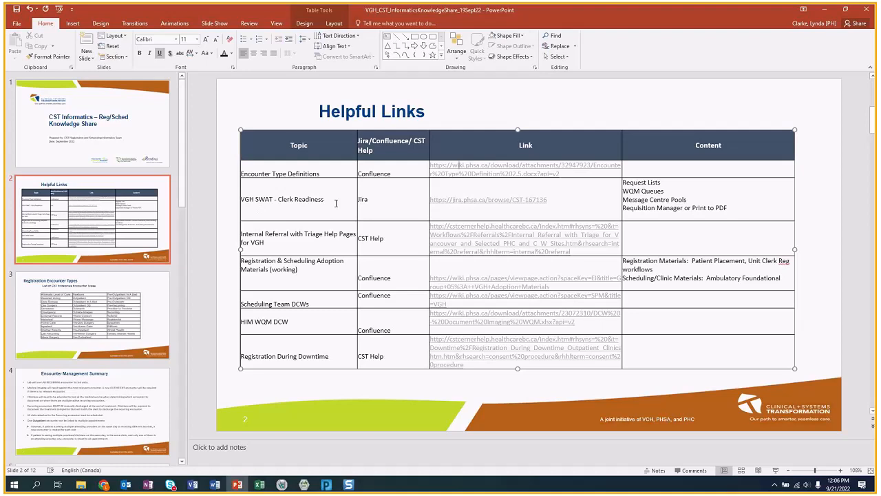
right_click(463, 204)
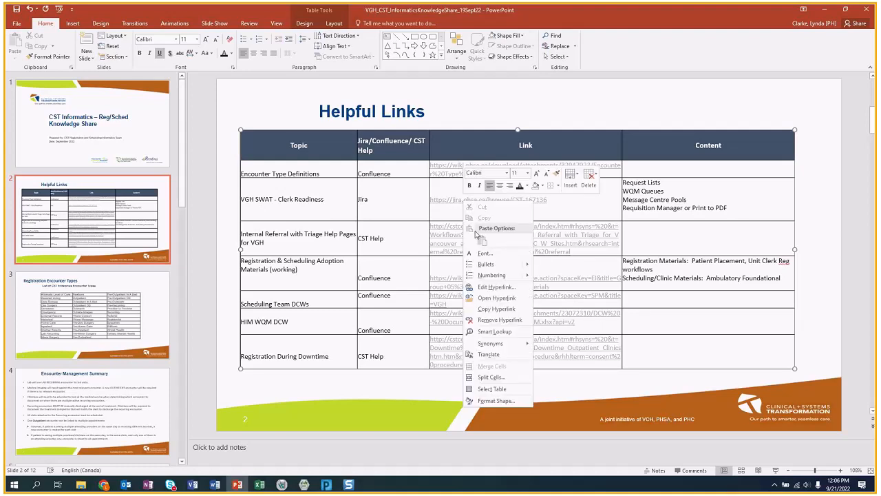
click(489, 298)
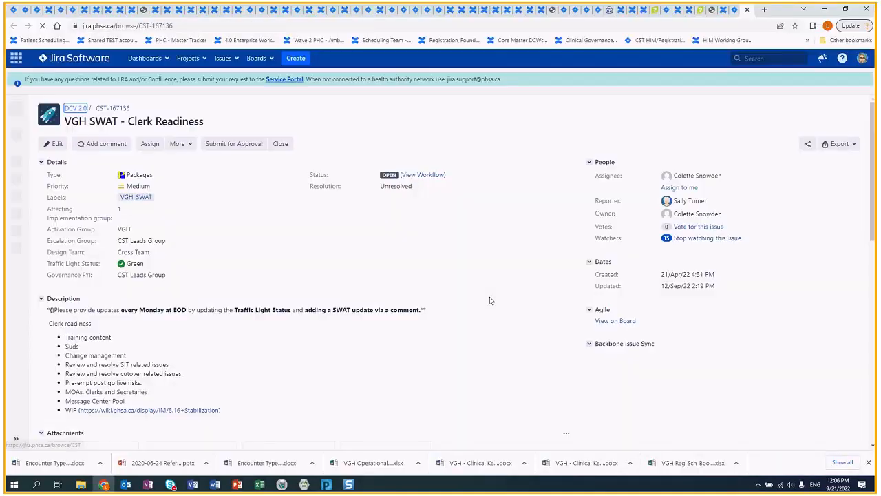
- Follow the WIP wiki link in the issue description to the 8.16 Stabilization page
scroll(310, 358, down, 2)
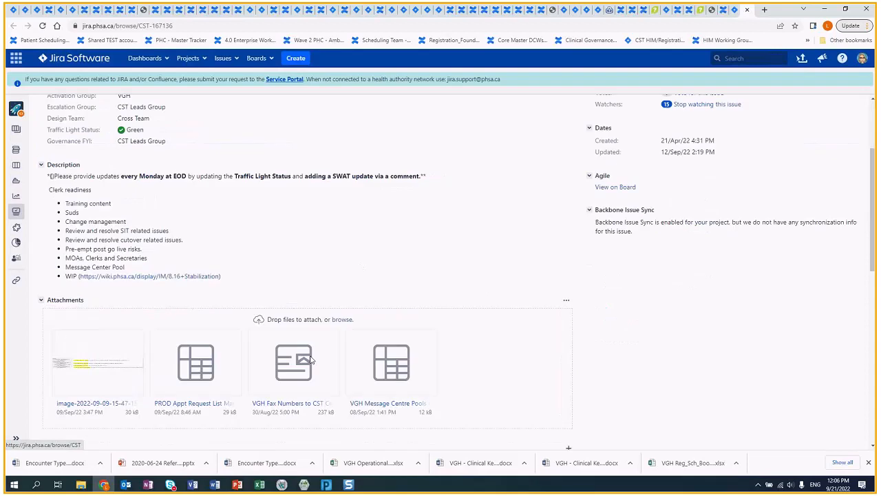
click(153, 275)
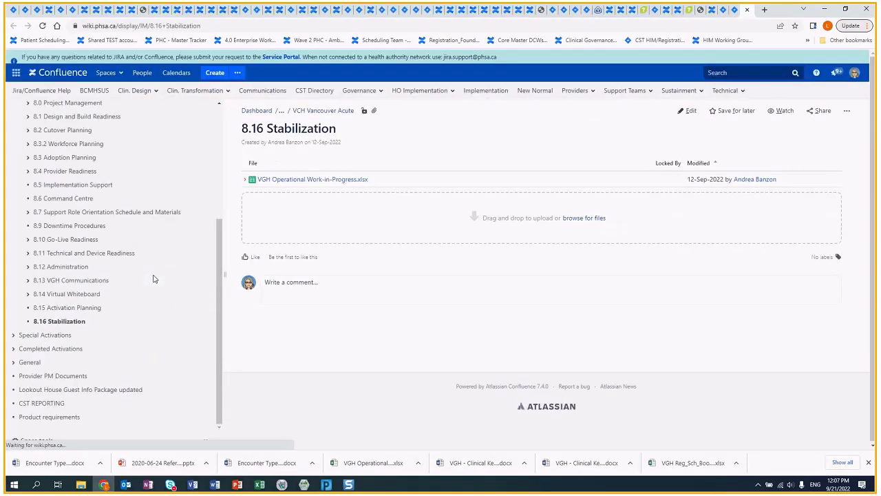
- Download and open the VGH Operational Work-in-Progress.xlsx attachment in Excel
click(331, 180)
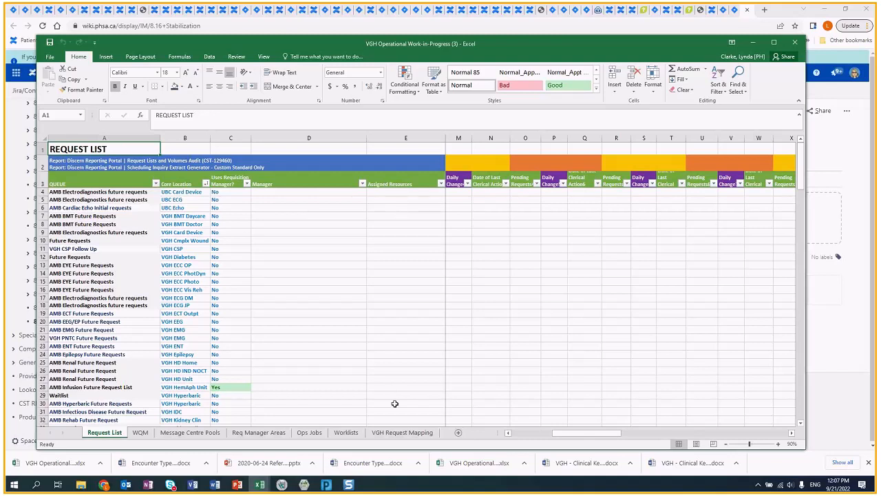
- Review the WQM sheet, then the Adult Metabolic Diseases and Complex Wound rows on Message Centre Pools
click(141, 433)
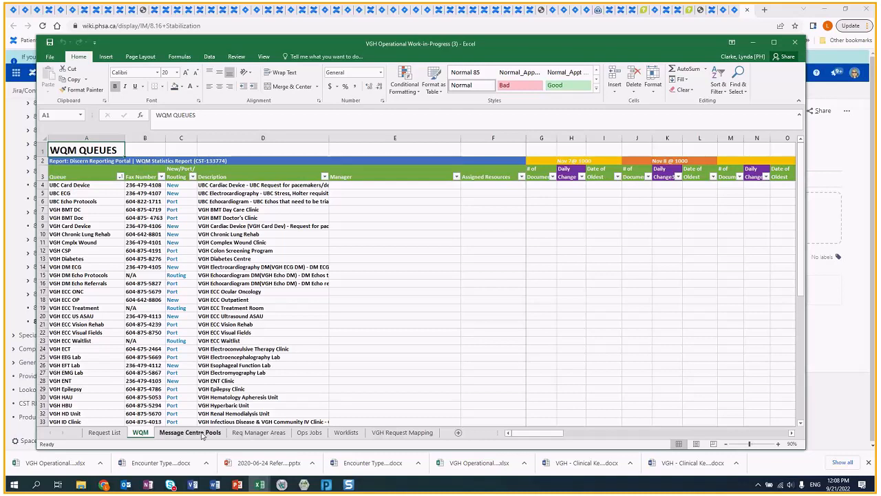
click(174, 435)
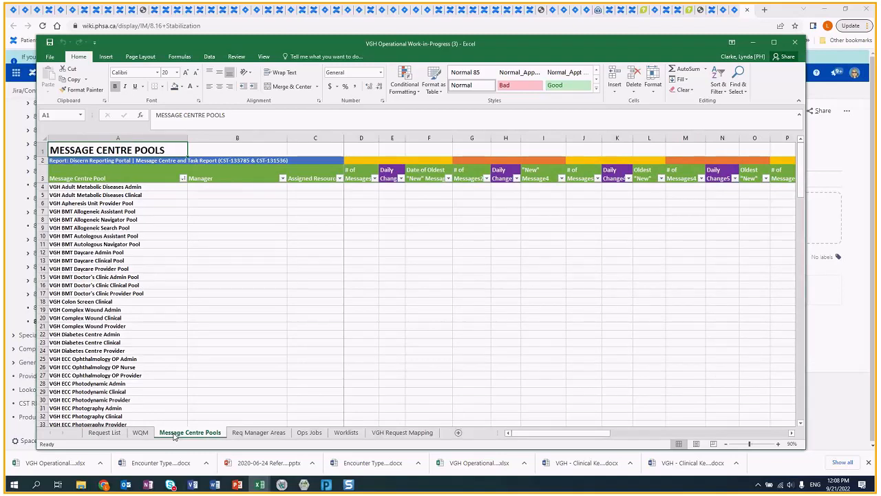
click(151, 187)
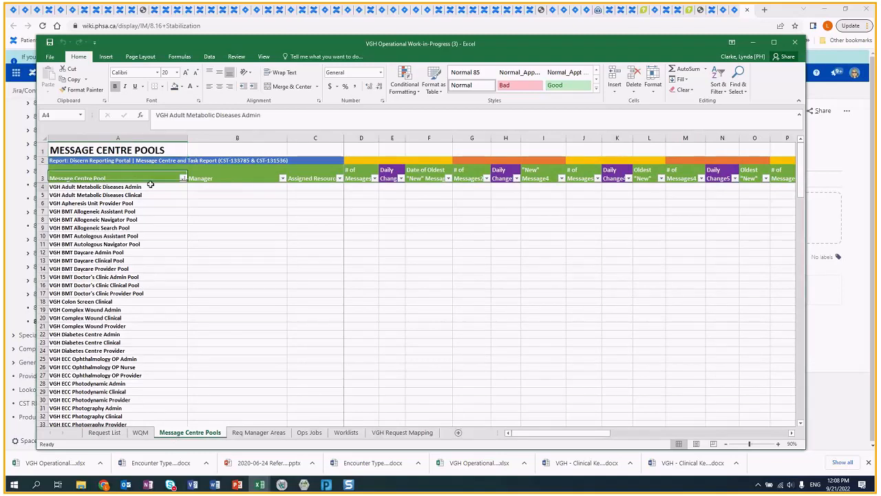
click(146, 196)
click(148, 200)
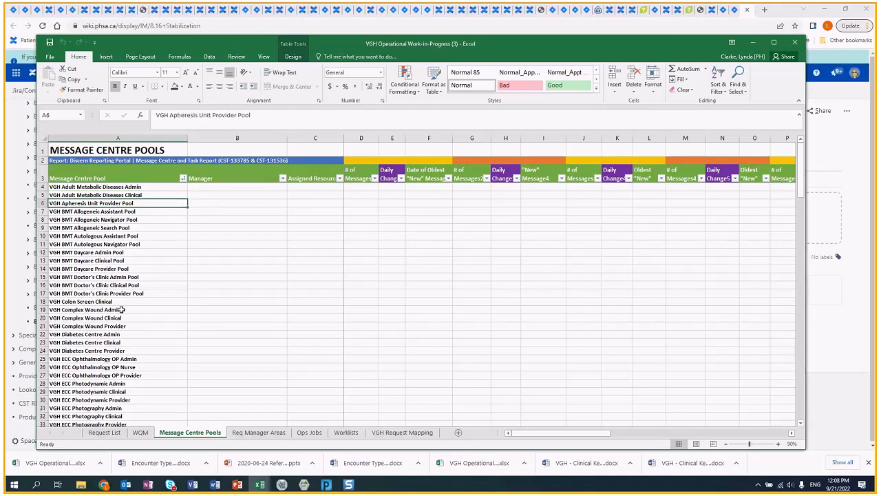
drag(121, 310, 121, 326)
drag(113, 187, 114, 199)
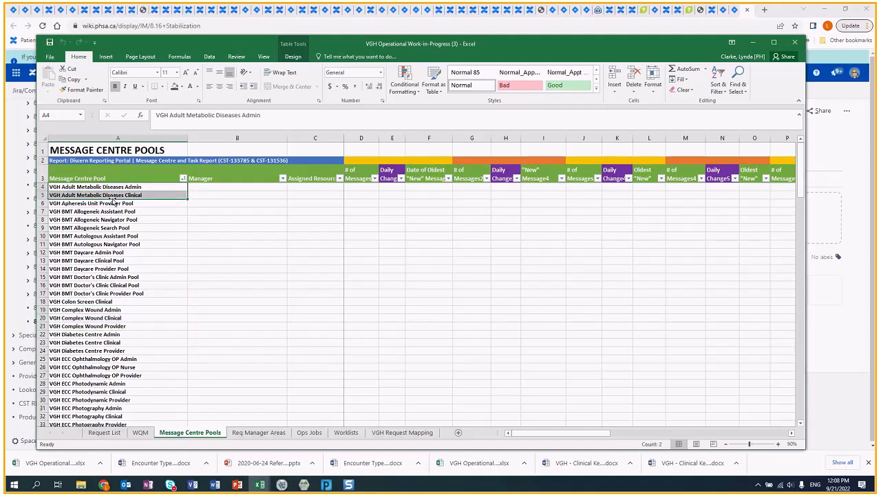
- Step through the Req Manager Areas, Ops Jobs, Worklists and VGH Request Mapping sheets
click(249, 435)
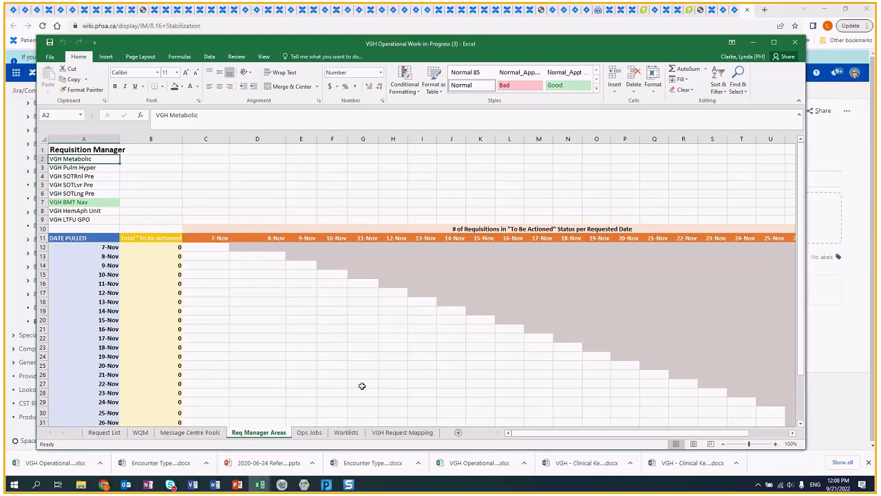
click(318, 433)
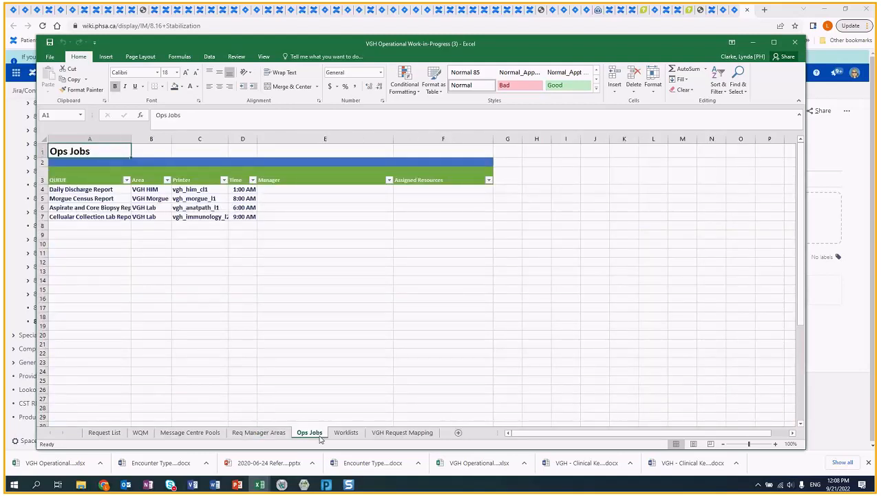
click(340, 433)
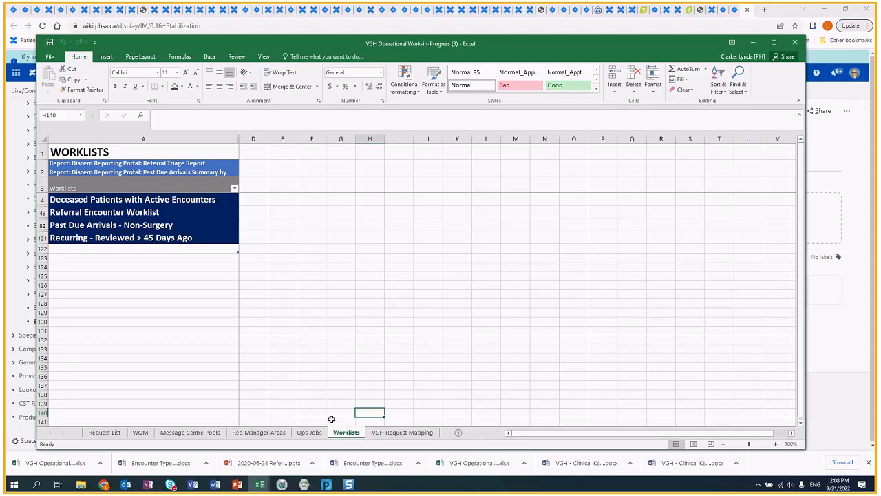
click(375, 434)
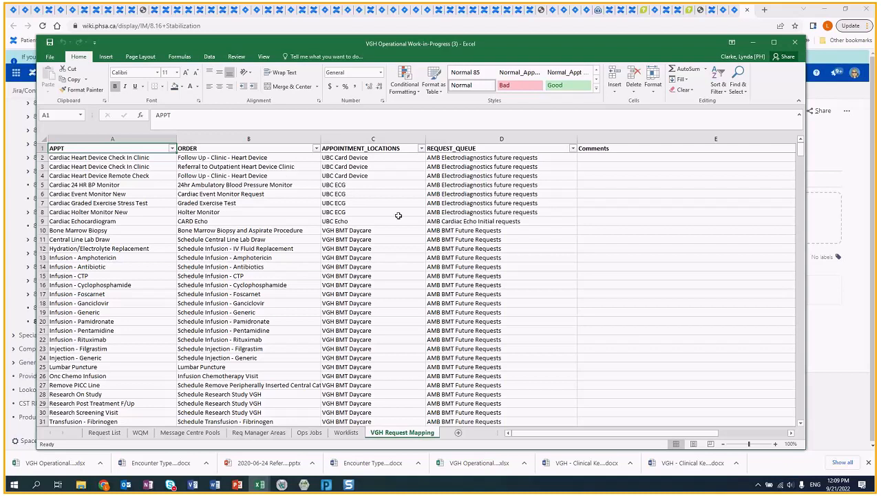
- Filter APPOINTMENT_LOCATIONS to UBC Card Device, UBC ECG and UBC Echo, then clear the filter
click(421, 148)
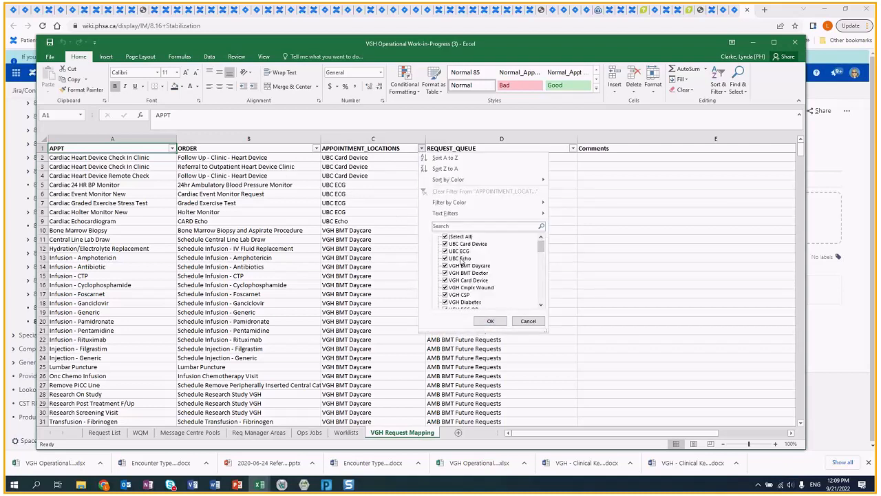
click(446, 236)
click(445, 244)
click(445, 251)
click(451, 259)
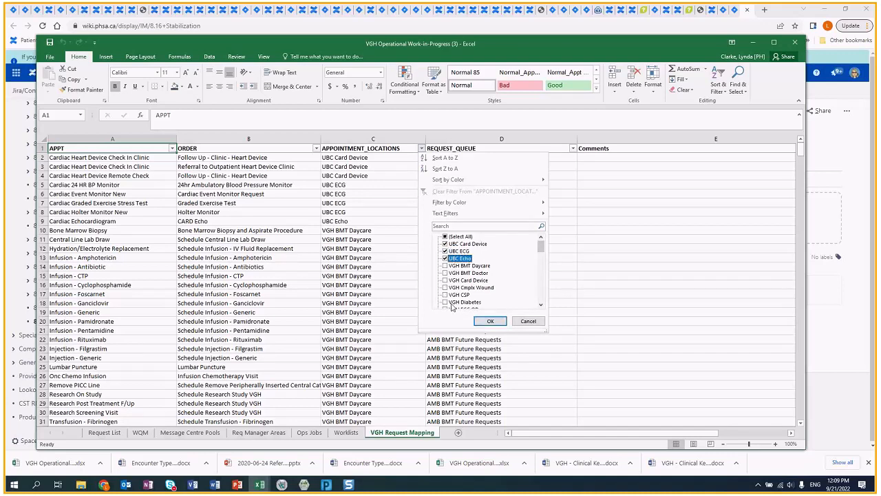
click(491, 321)
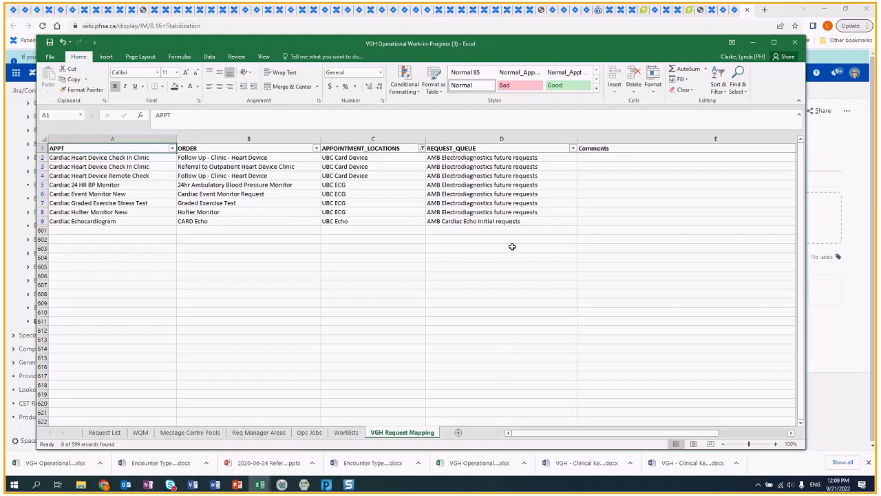
click(422, 147)
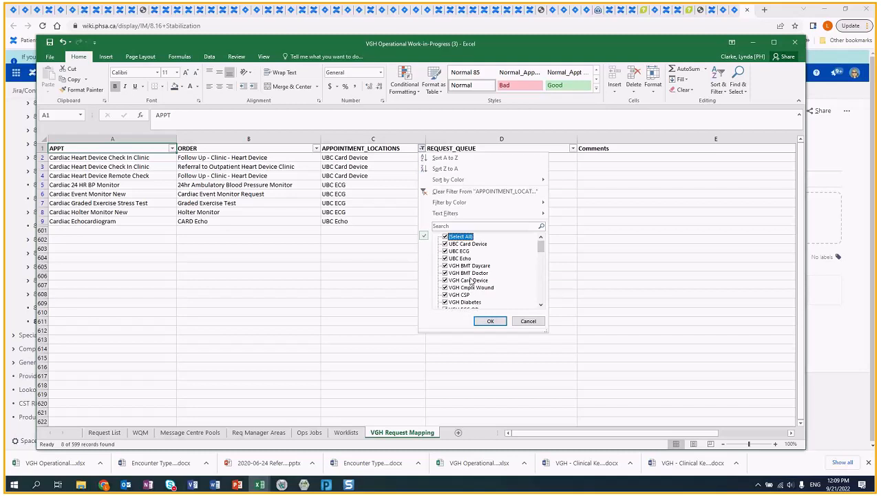
click(490, 321)
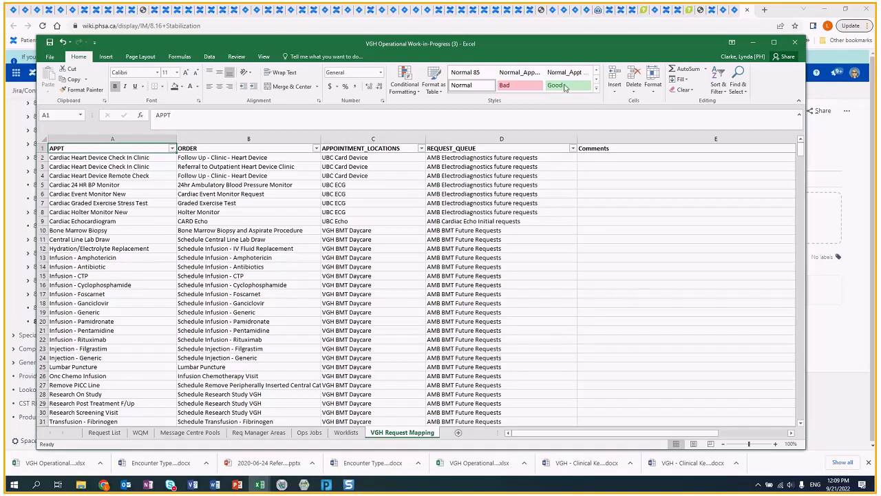
- Close the workbook without saving and bring up the Registration During Downtime help page
click(793, 43)
click(439, 255)
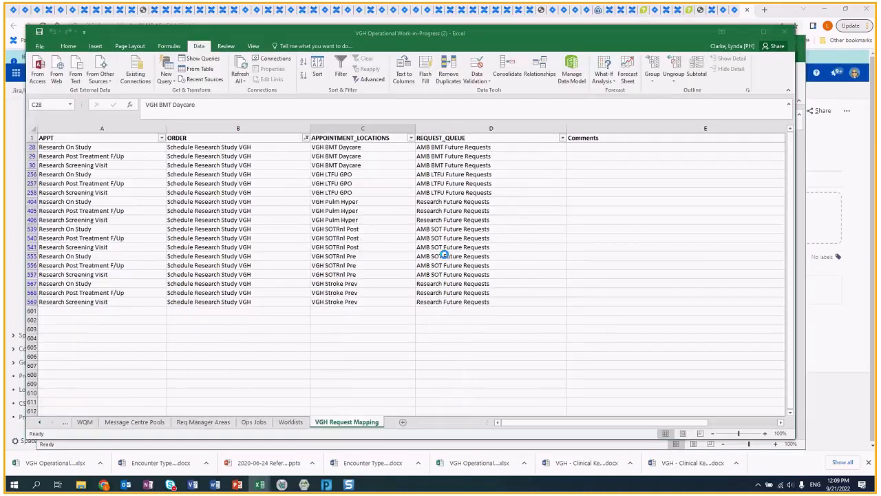
click(237, 485)
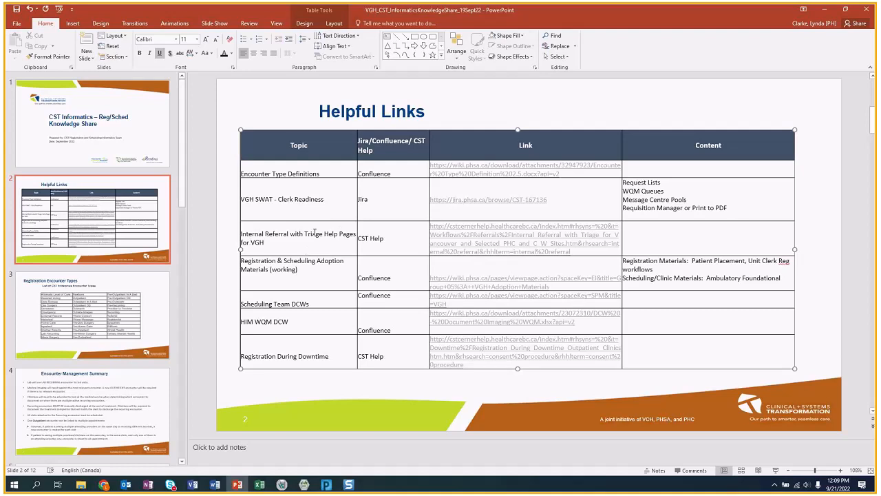
click(102, 486)
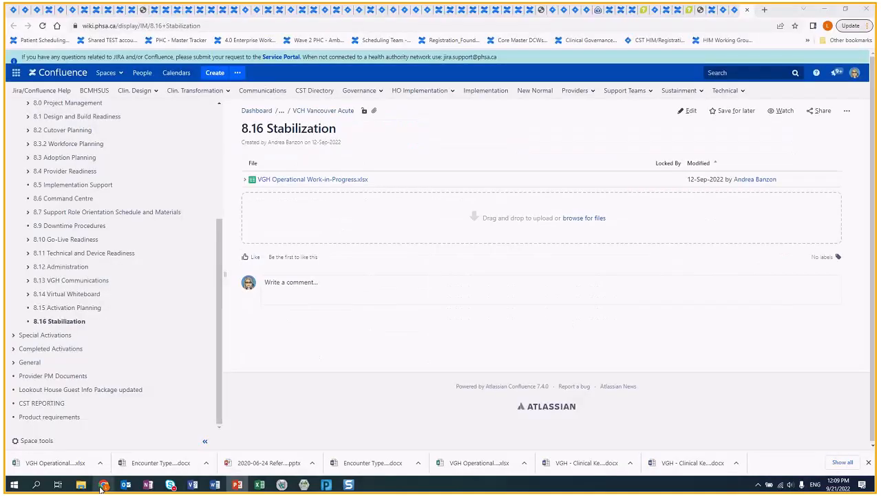
click(692, 11)
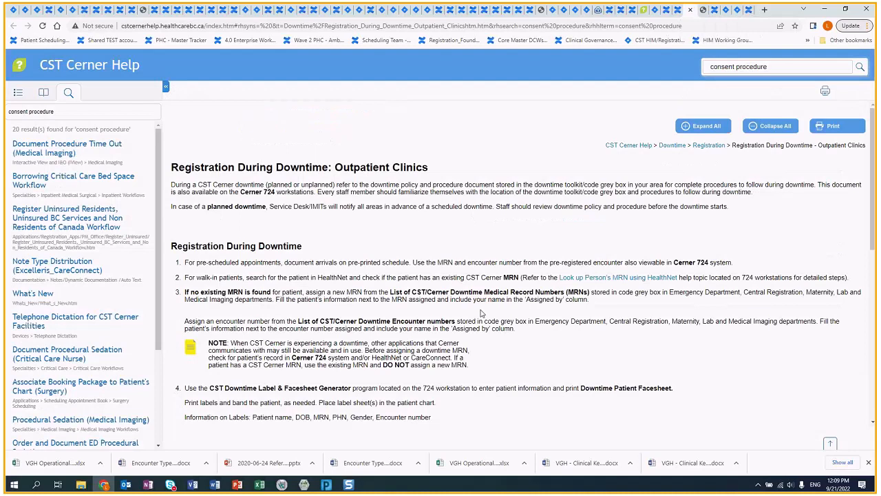
- View the Internal Referral with Triage help page, then go back to the Helpful Links slide
click(643, 11)
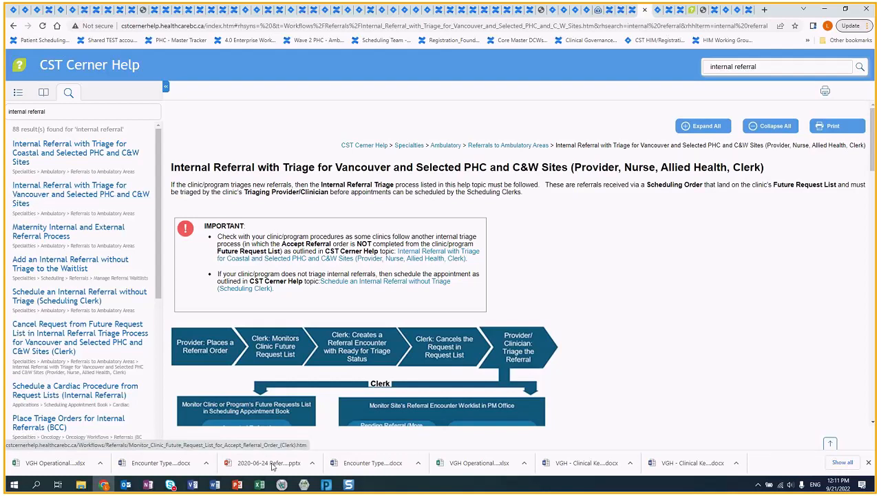
click(237, 485)
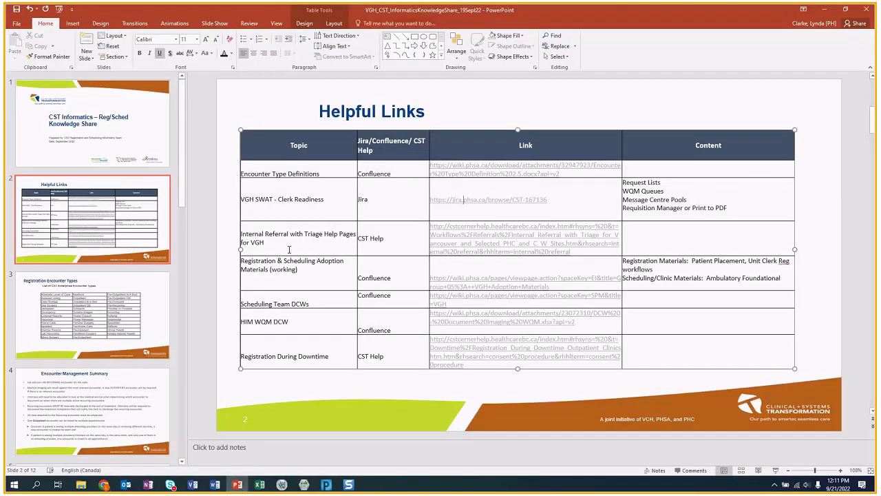
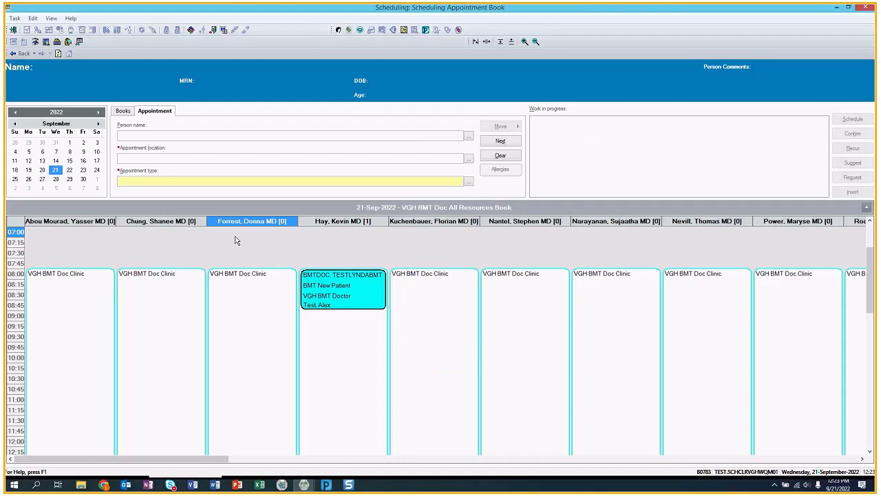
- Rerun the VGH BMT Doctor request search (48 requests) and select the last BMT New Patient row
click(123, 111)
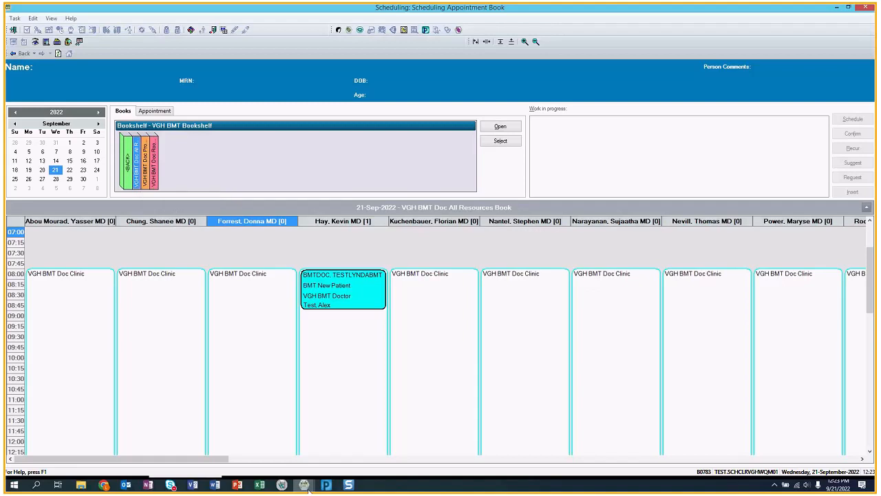
mouse_move(312, 484)
click(338, 465)
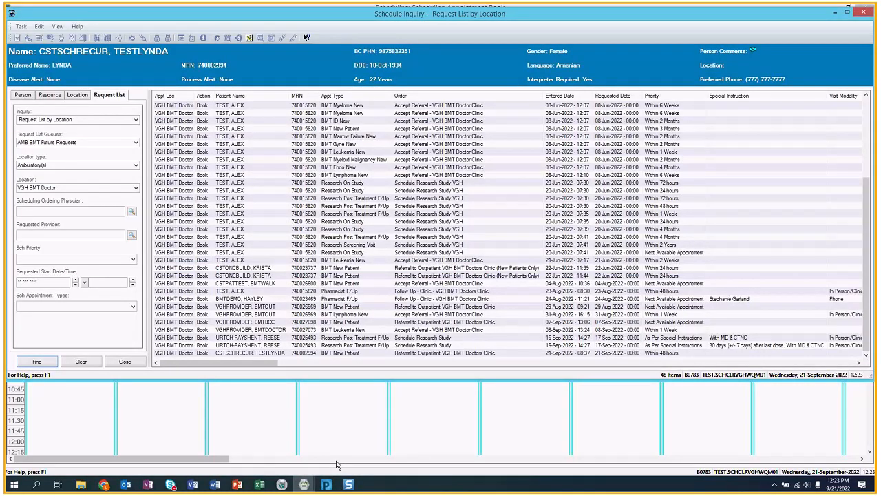
click(37, 361)
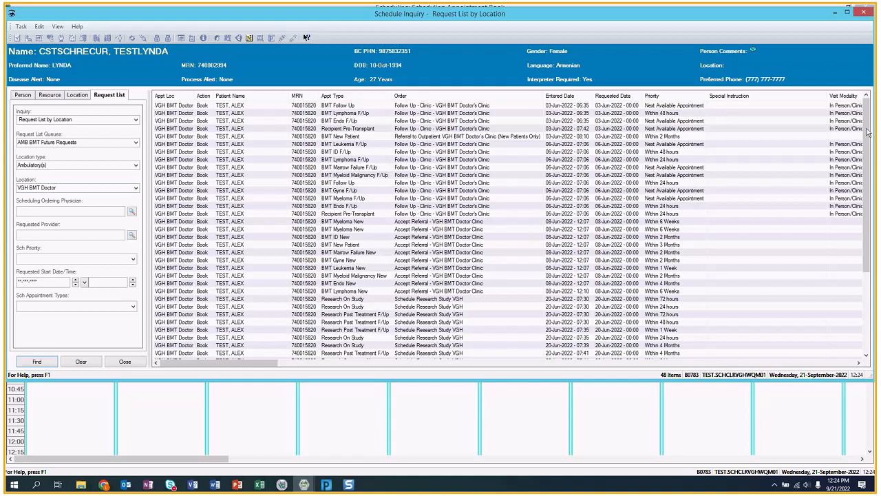
scroll(873, 179, down, 1)
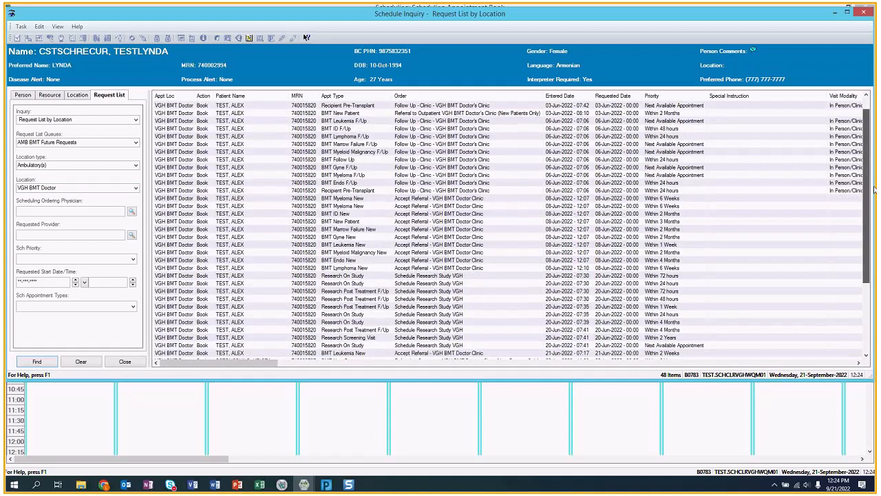
scroll(873, 190, down, 4)
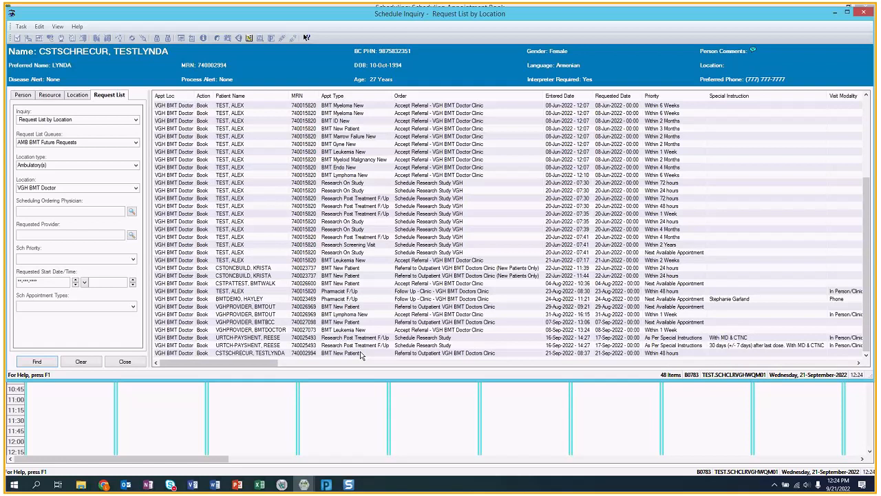
click(344, 353)
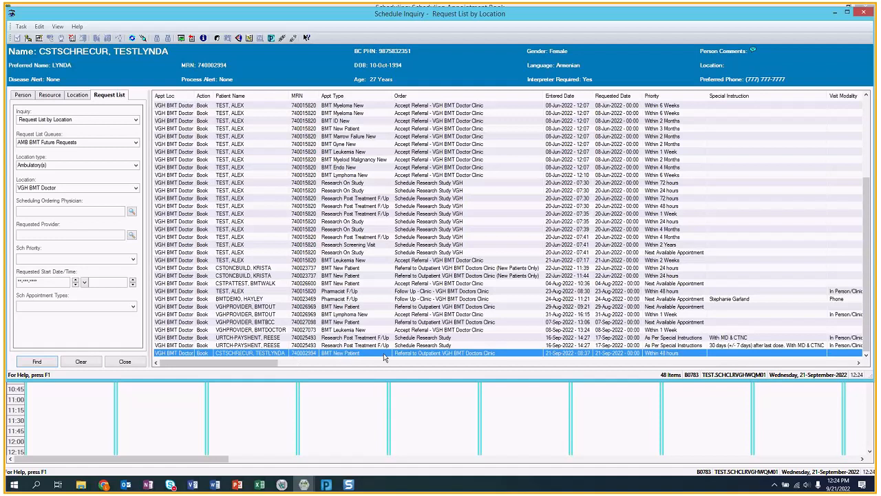
- Add a new Referral Management encounter for the patient
click(217, 40)
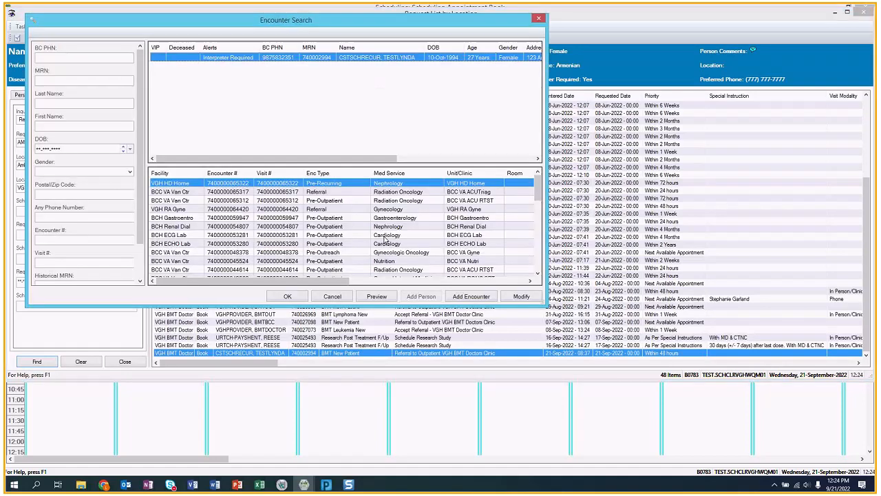
click(463, 297)
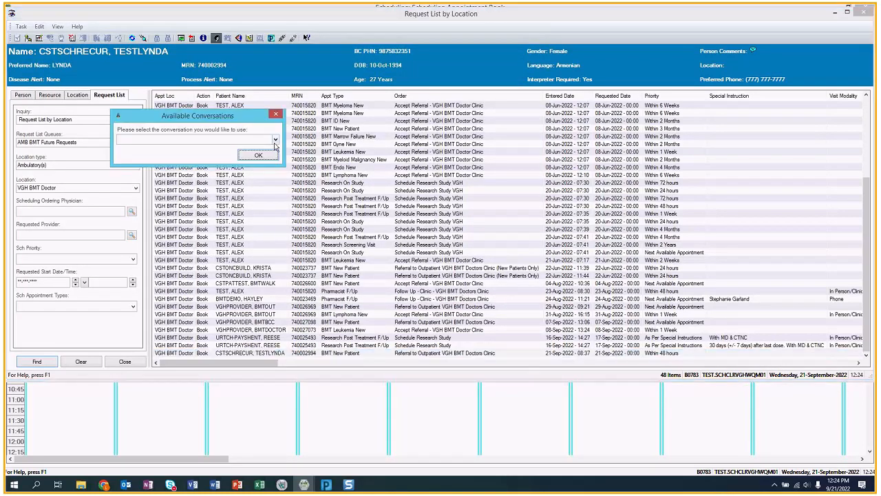
click(276, 139)
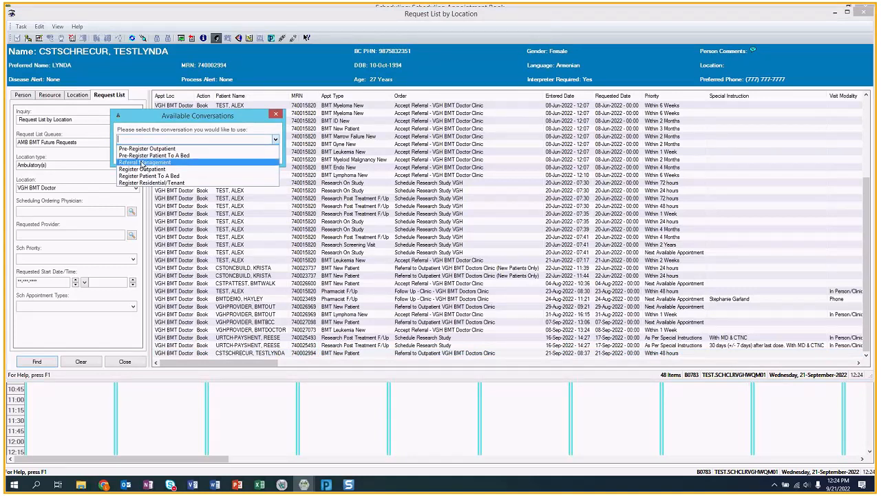
click(141, 163)
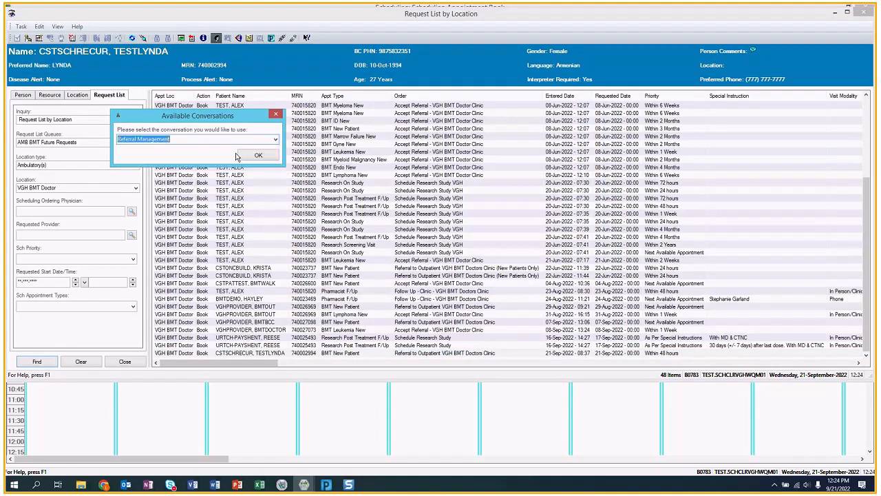
click(257, 157)
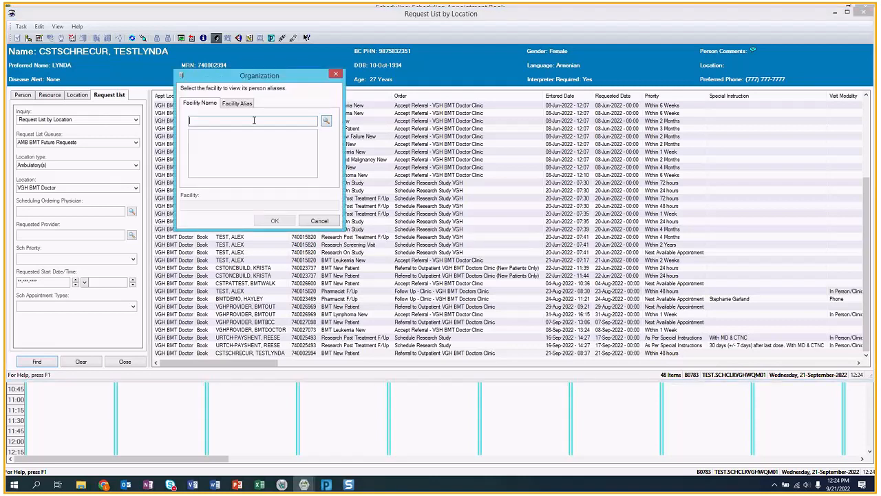
- Set the facility to VGH Vancouver General Hospital via 'vgh v' and accept the External MPI update
text(vgh v)
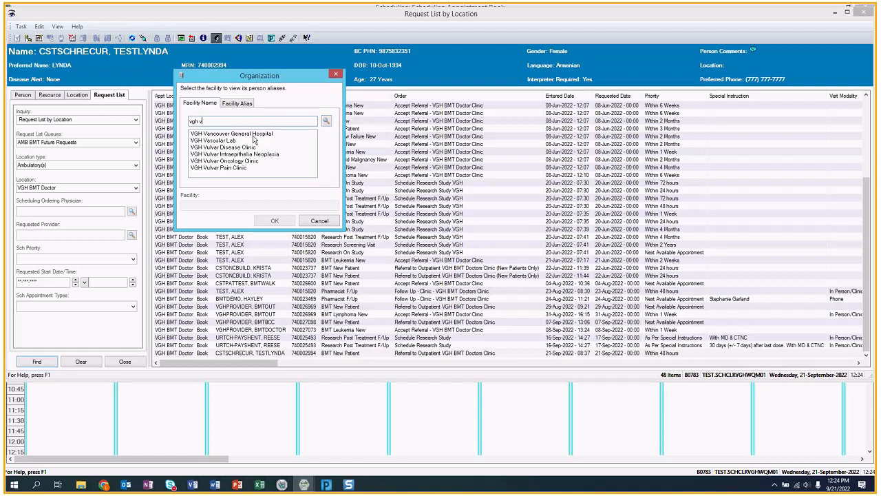
click(253, 139)
click(276, 221)
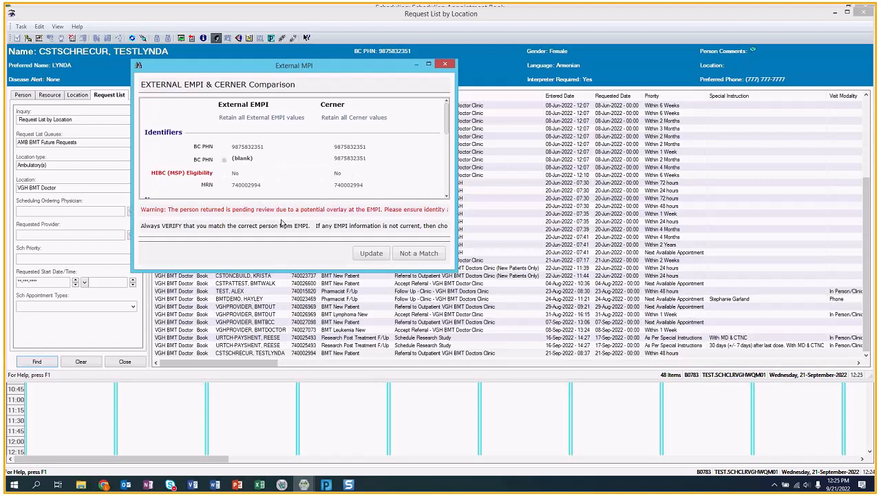
click(371, 254)
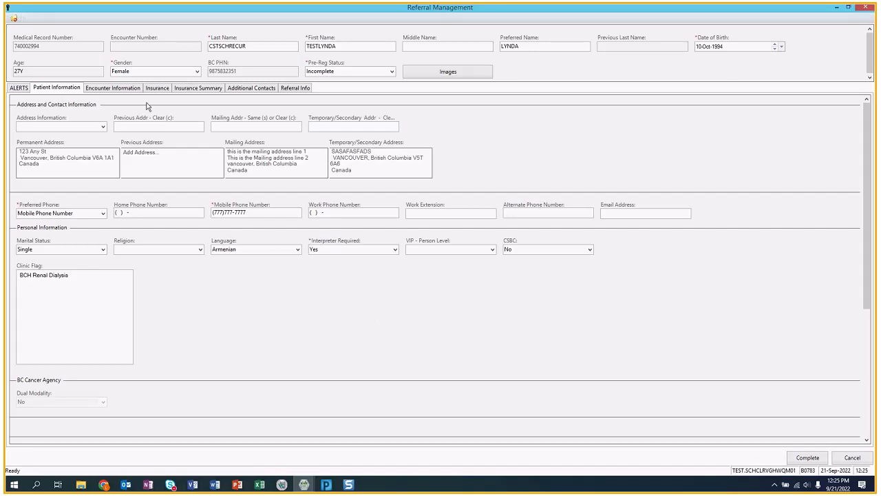
- Set Medical Service to Medical Oncology and Unit/Clinic to VGH BMT Doctor
click(107, 88)
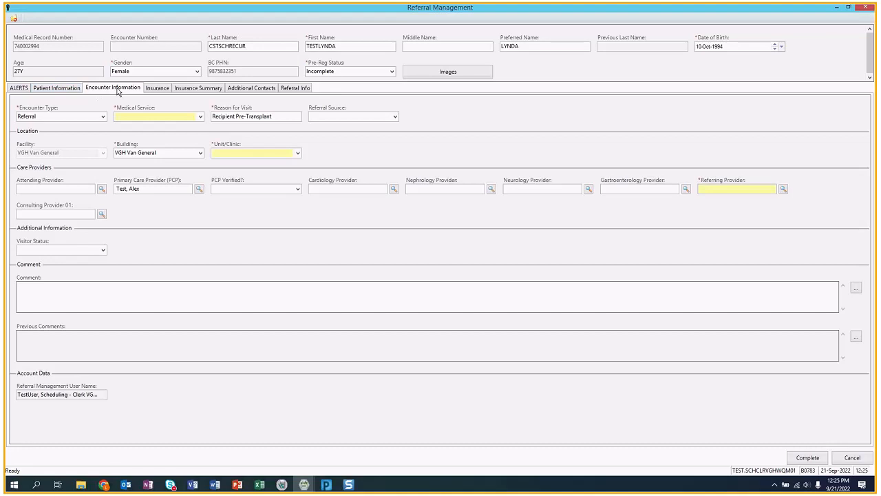
click(199, 116)
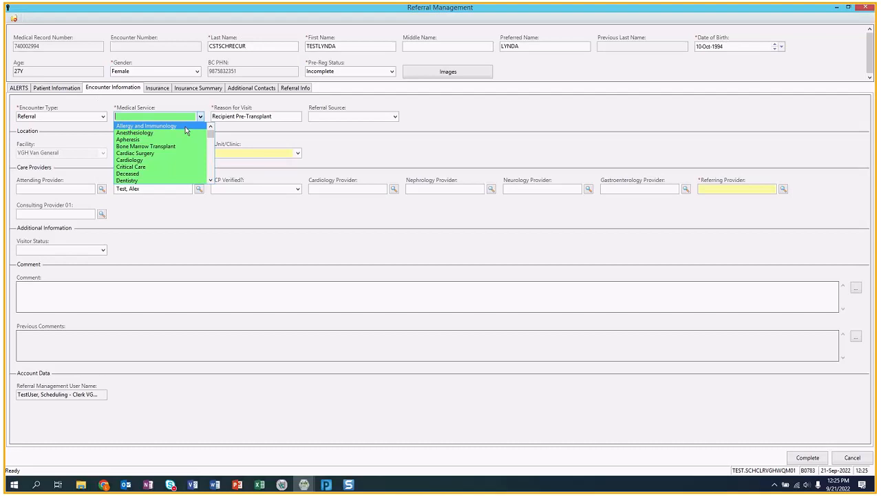
key(m)
click(201, 117)
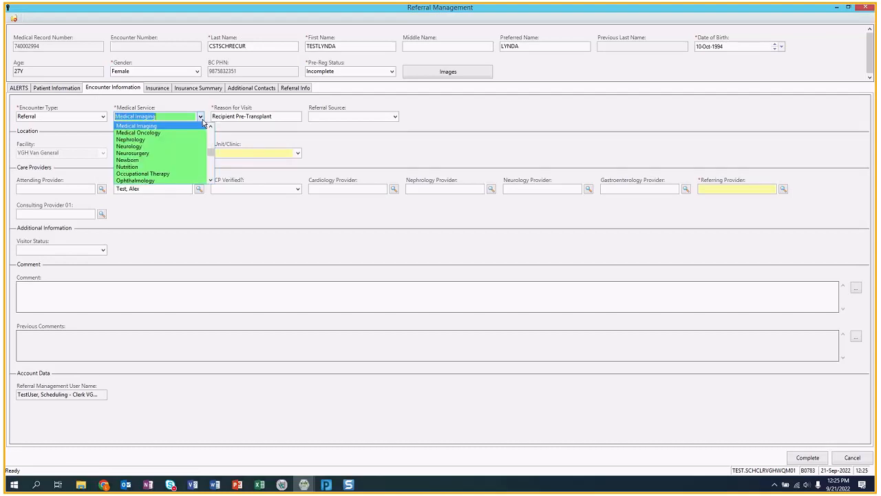
click(158, 136)
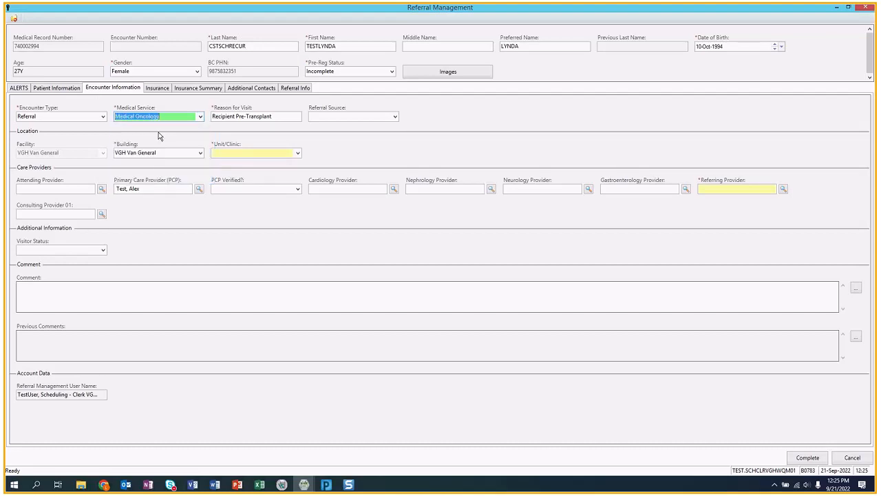
click(228, 153)
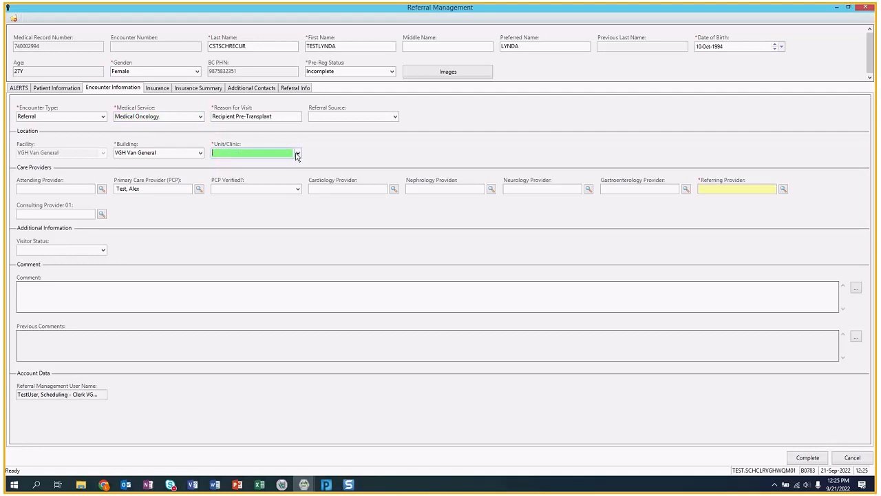
click(296, 153)
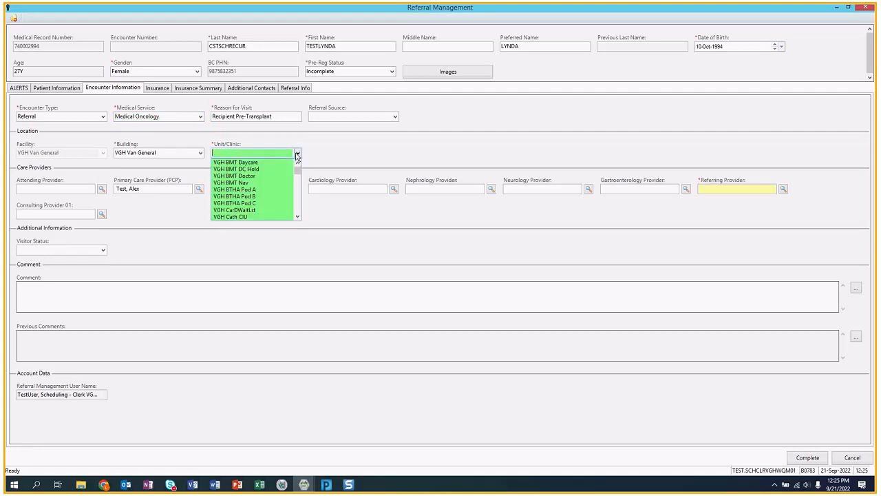
click(259, 176)
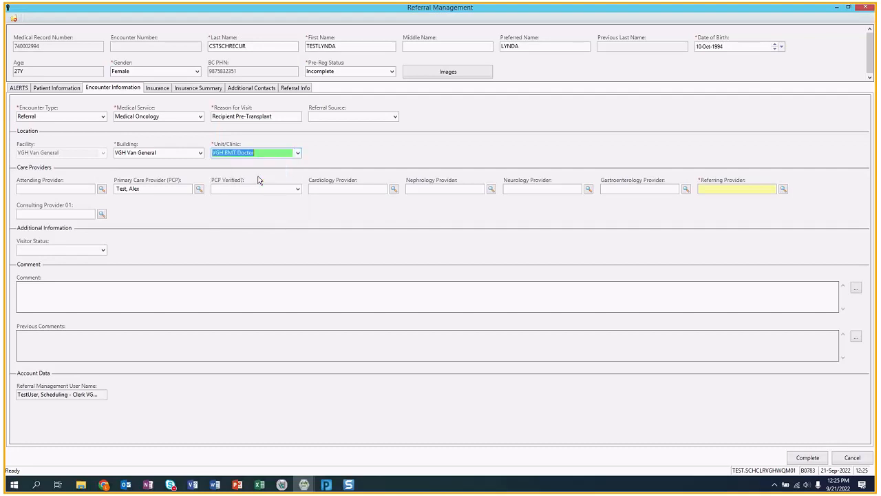
- Enter the referring provider's name and resolve it against the provider list
click(747, 190)
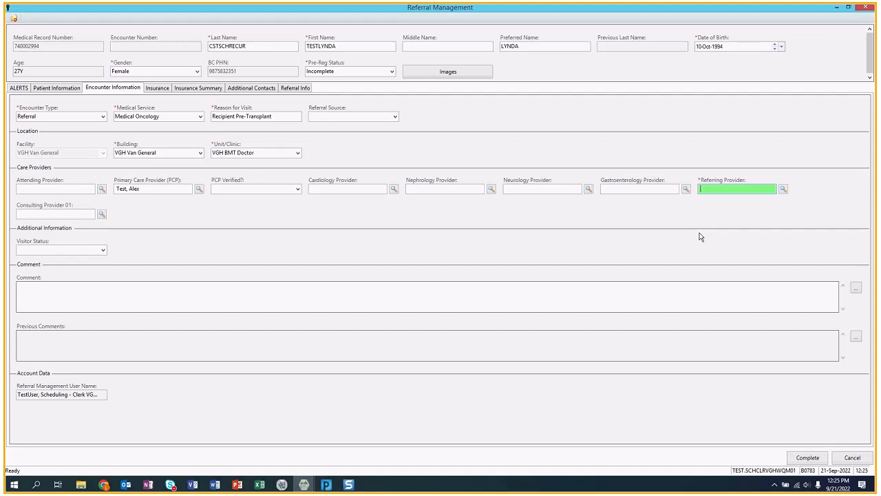
text(test, )
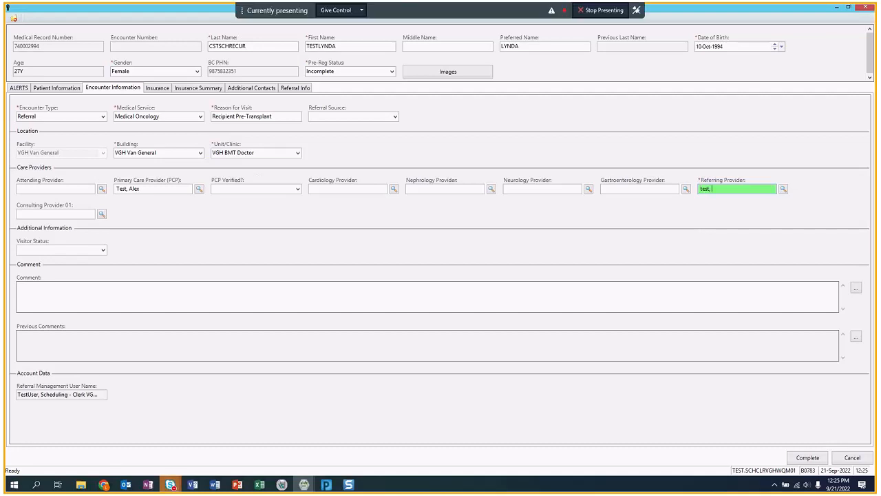
text(alex)
key(Return)
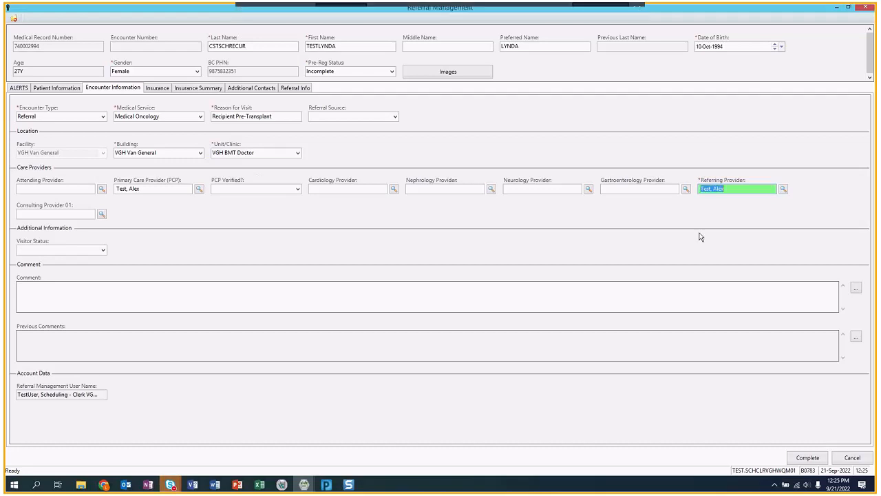
click(733, 188)
key(ctrl+a)
key(BackSpace)
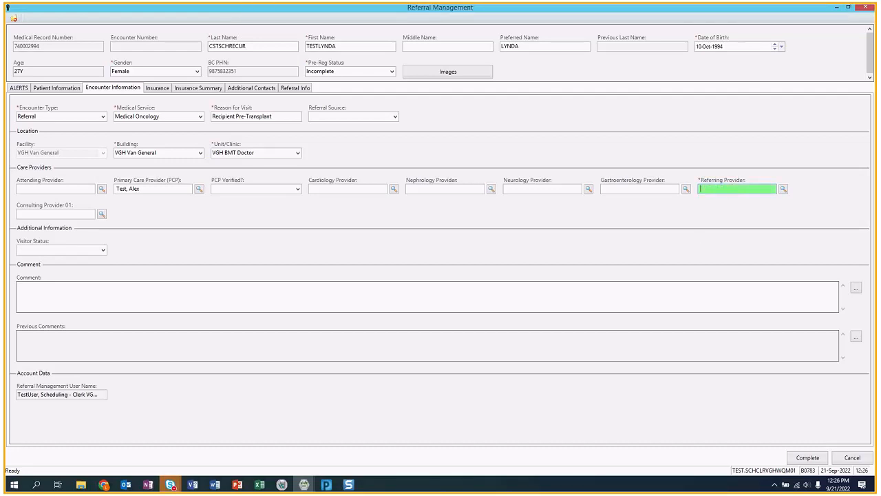
text(test, alex)
key(Return)
- Set received date to today, status Ready for Triage, and complete without printing documents
click(297, 89)
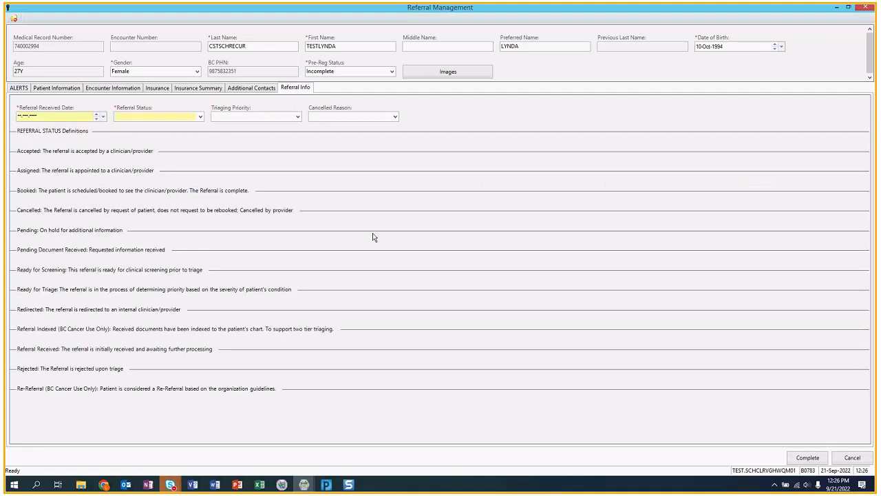
click(43, 116)
key(t)
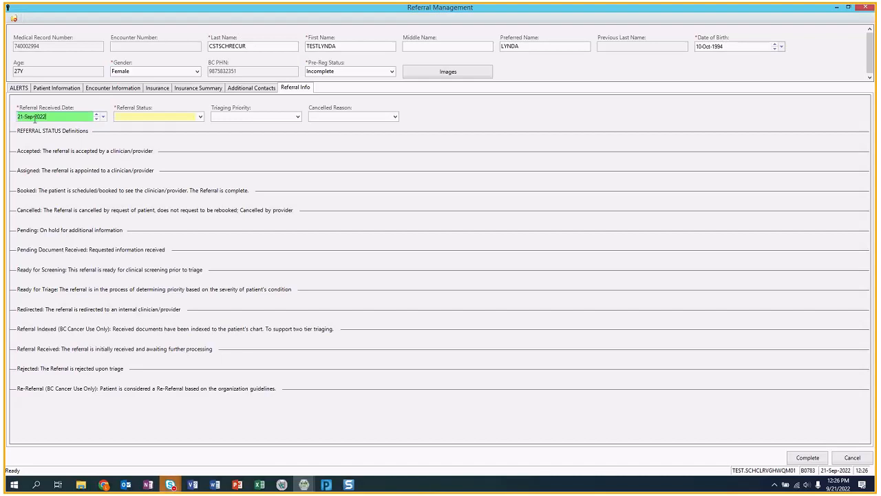
click(199, 117)
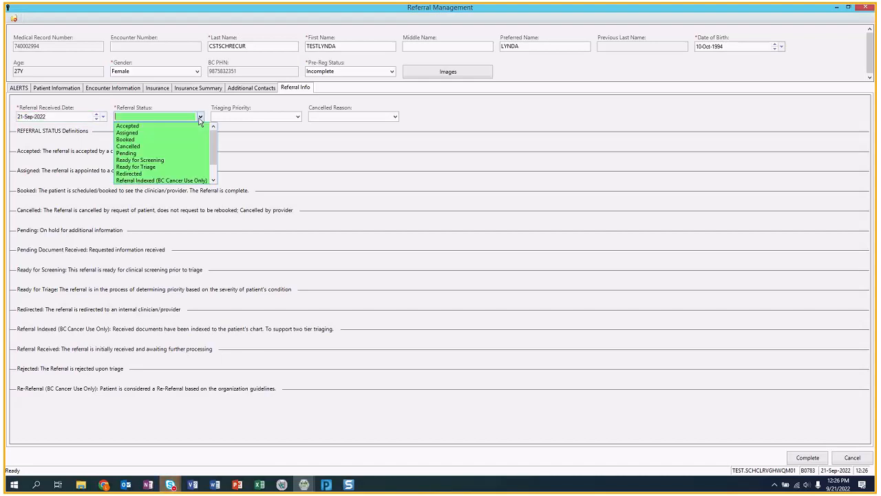
click(140, 160)
click(200, 116)
click(153, 147)
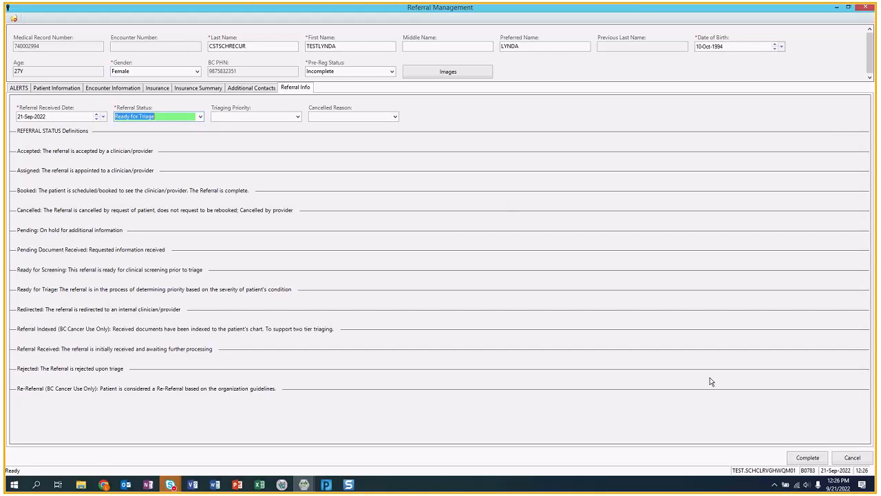
click(800, 458)
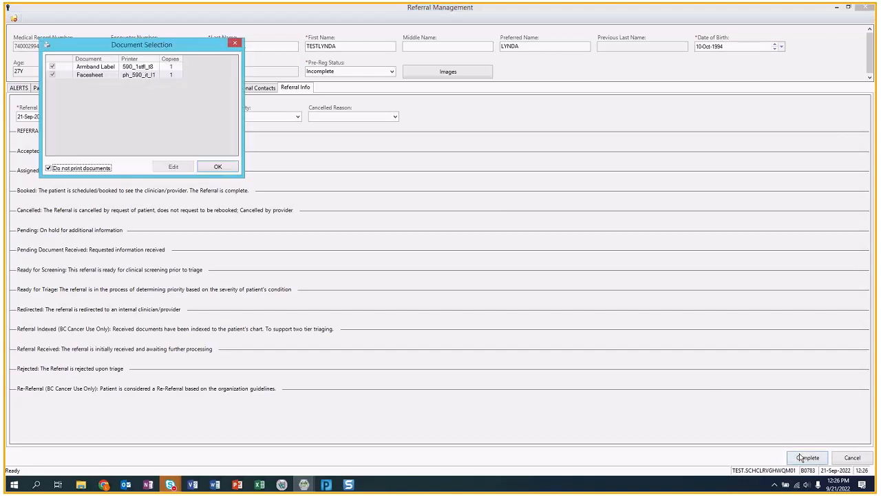
click(217, 168)
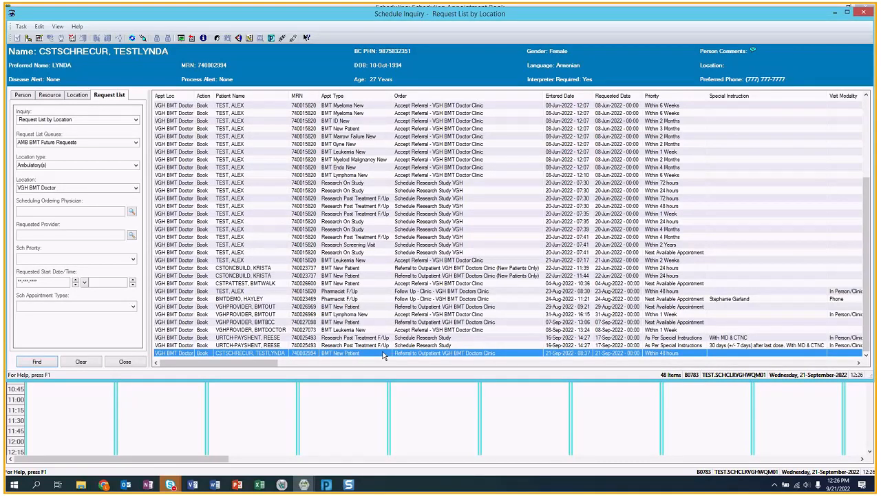
click(216, 37)
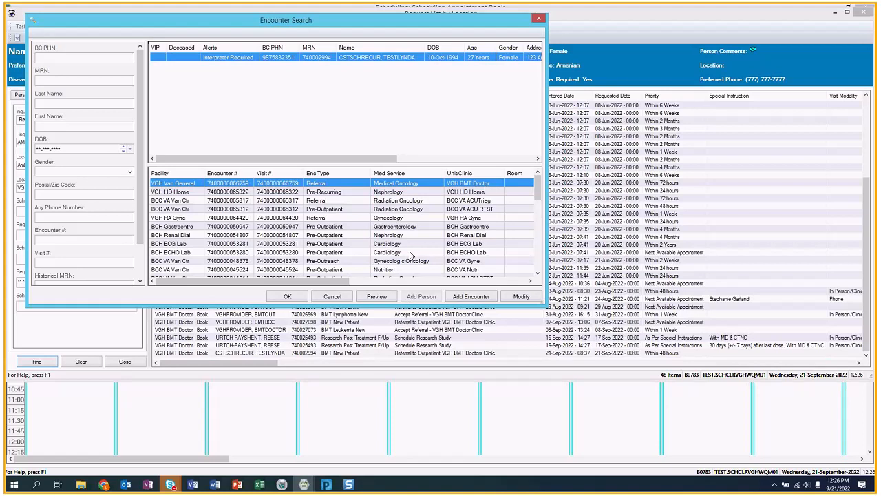
click(333, 354)
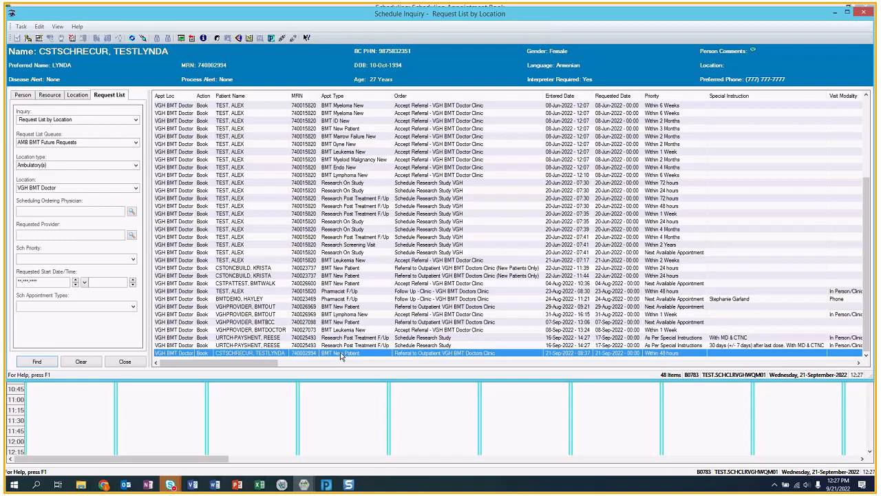
- Cancel the patient's BMT New Patient request as 'Order Replaced due to Triage', leaving 47 requests
right_click(342, 355)
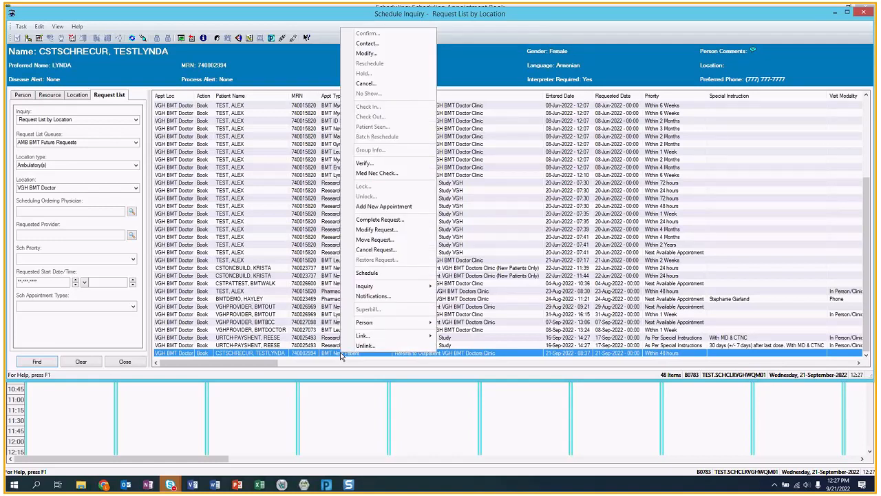
click(376, 249)
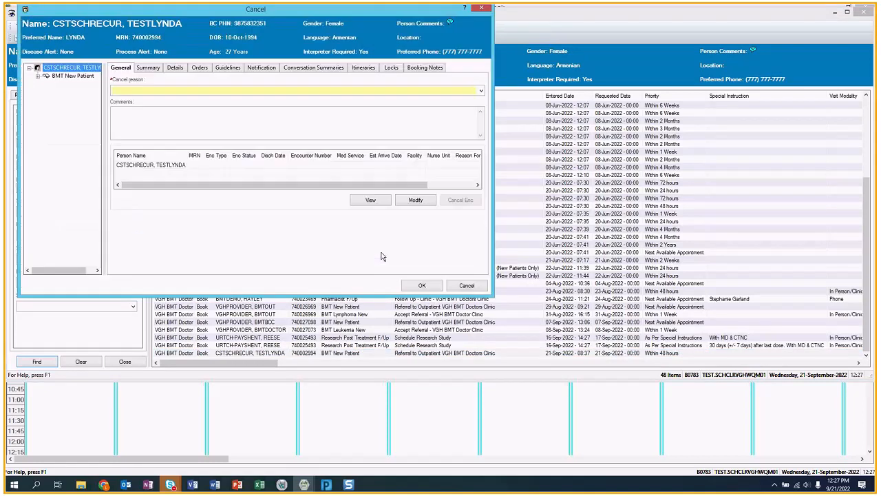
click(481, 91)
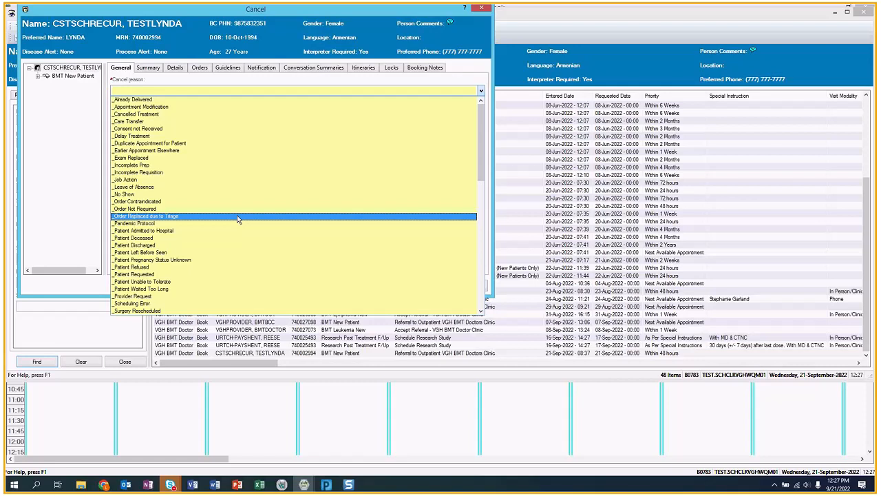
click(144, 218)
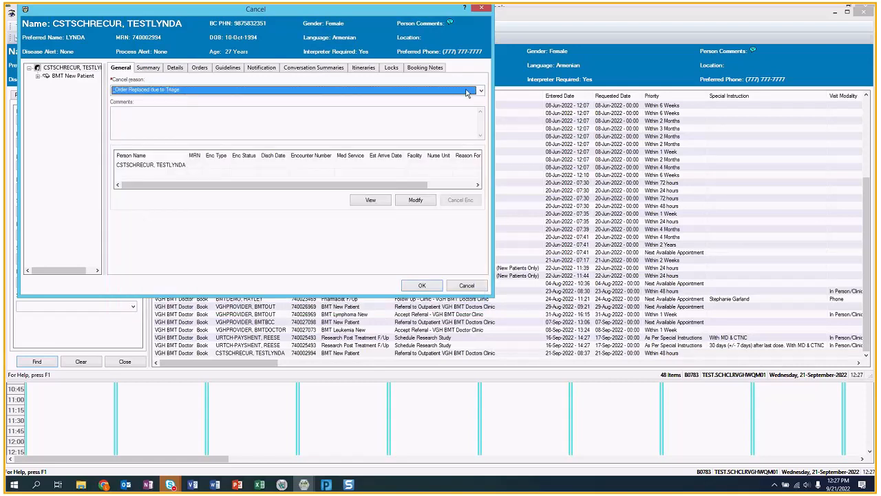
click(423, 285)
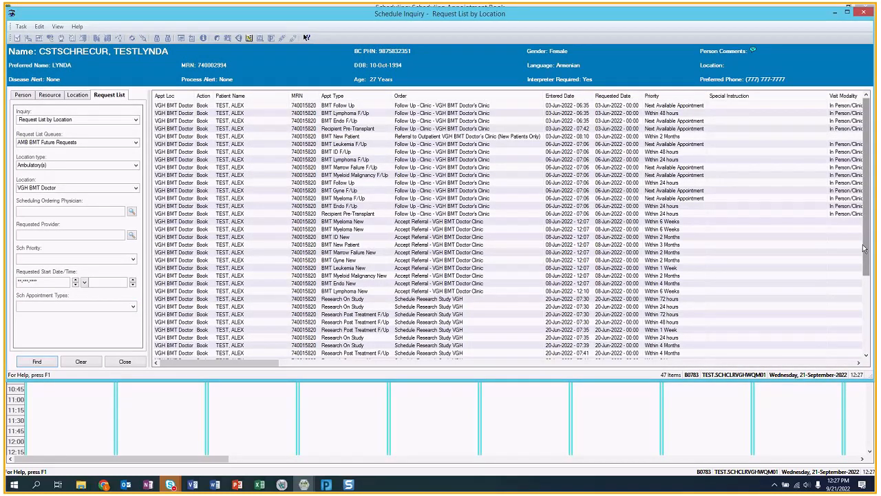
- Run a Cancelled Request by Queue inquiry on AMB BMT Future Requests, listing 2 cancelled referrals
drag(865, 249, 870, 349)
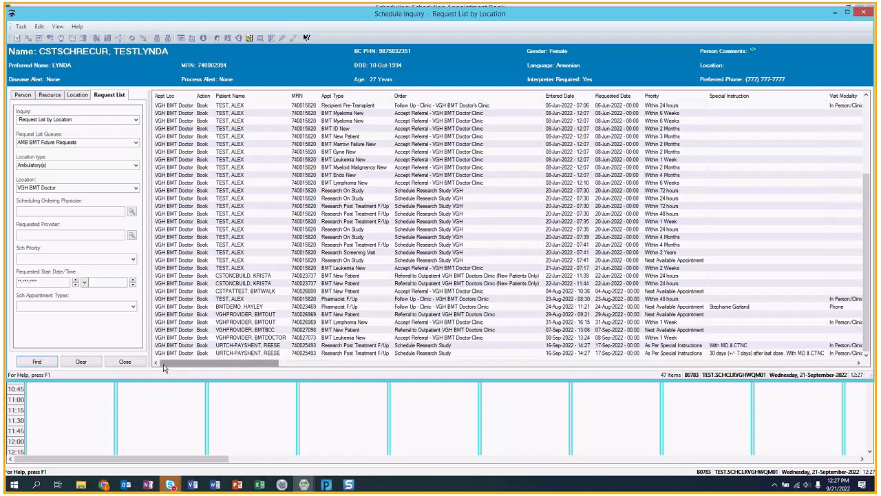
click(137, 119)
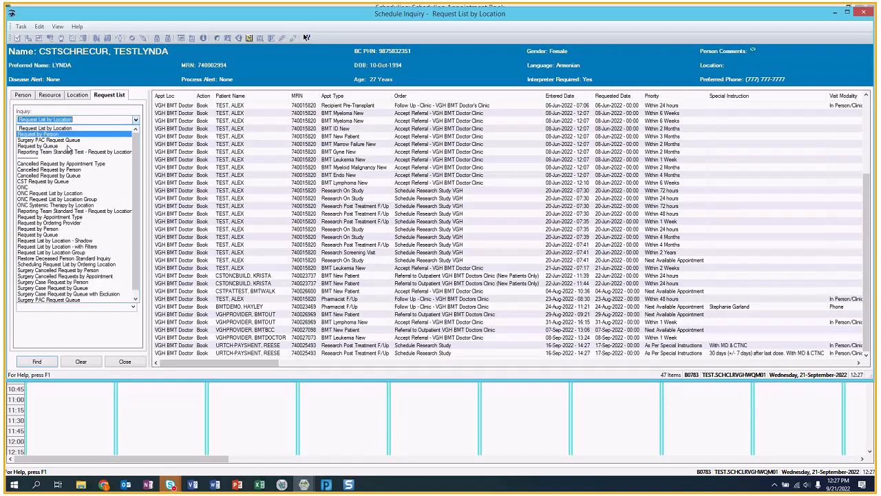
click(72, 176)
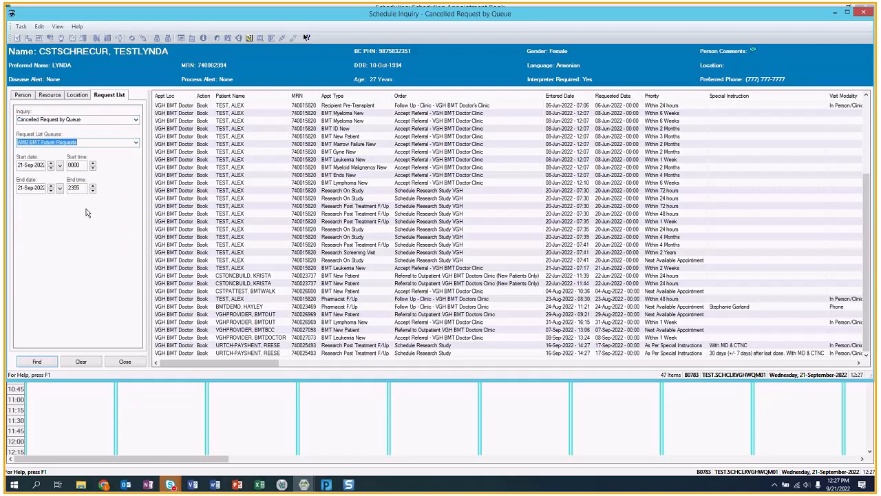
click(41, 362)
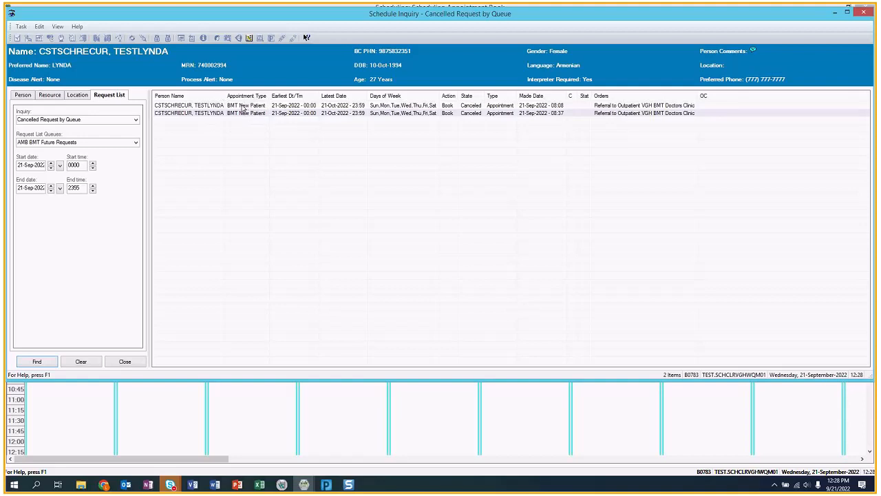
- Switch the inquiry back to Request List by Location and rerun it
click(137, 119)
click(81, 126)
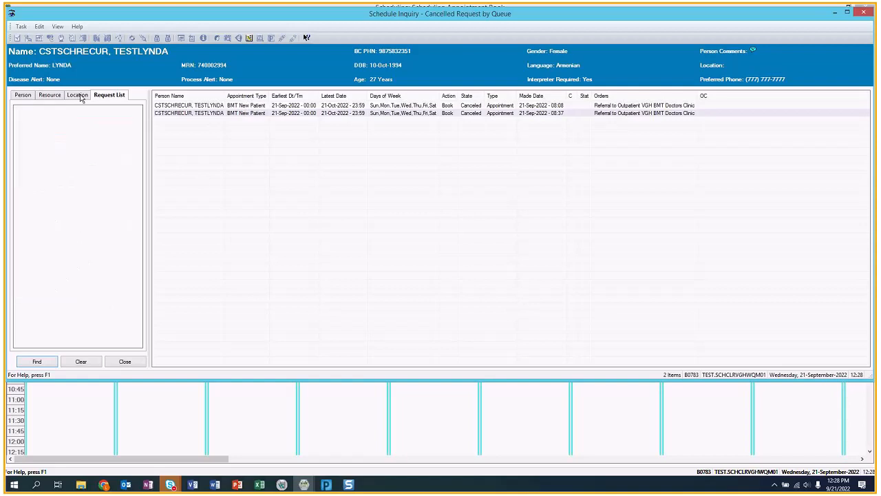
click(37, 362)
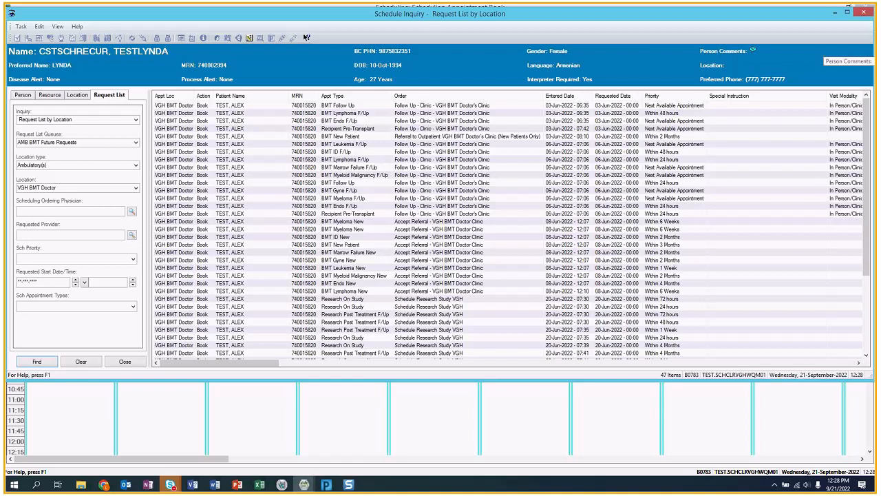
- Bring the patient's PowerChart Orders page to the front
key(alt+Tab)
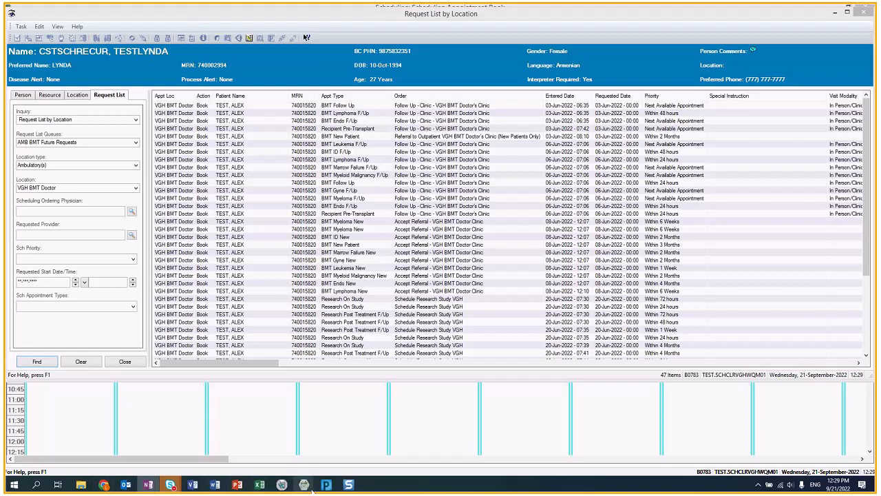
mouse_move(325, 486)
click(349, 451)
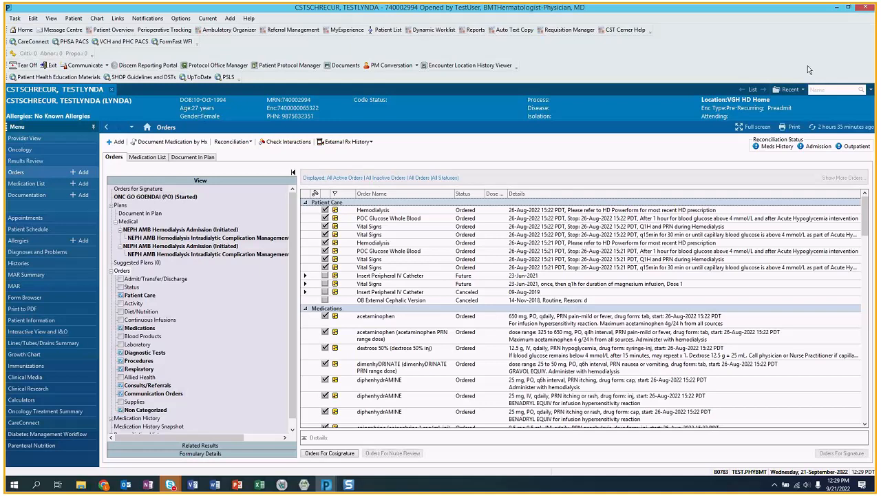
- Change the chart to the 21-Sep-2022 Outpatient VGH BMT Doctor encounter, confirming the Visit List prompt
click(771, 111)
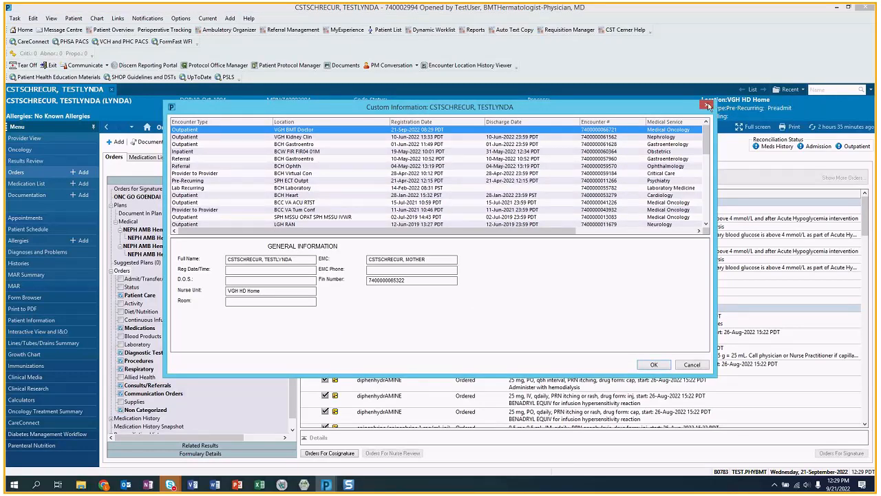
click(709, 106)
click(774, 108)
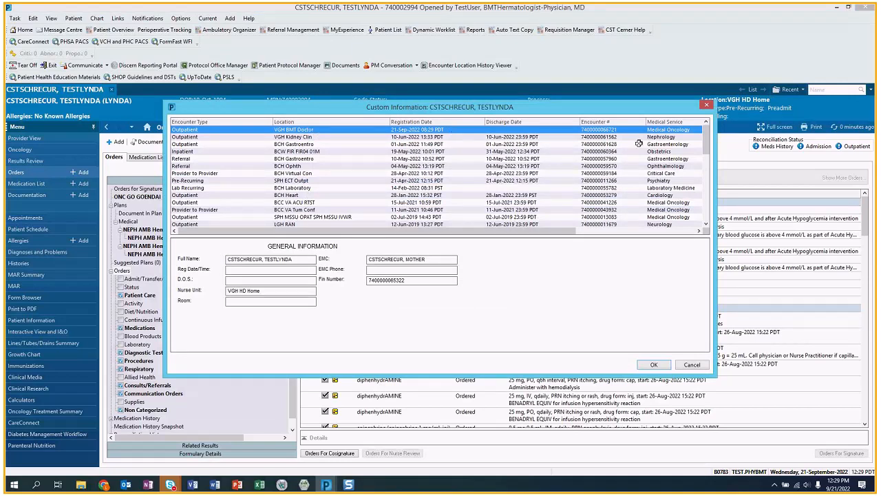
click(654, 365)
click(462, 278)
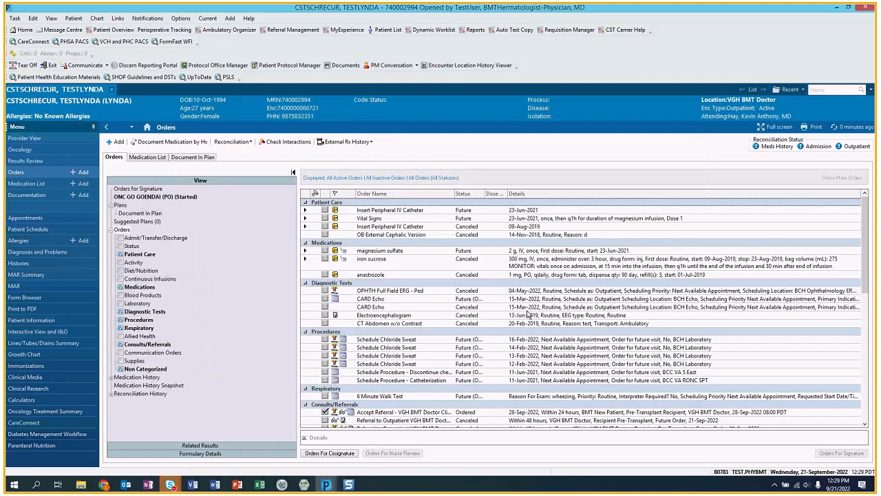
- Add the Accept Referral - VGH BMT Doctor Clinic order found by searching 'accept'
click(115, 143)
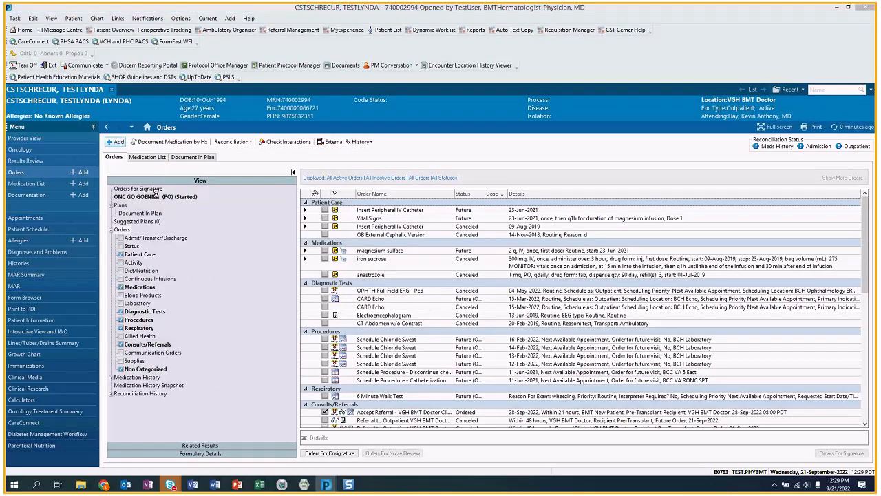
text(accept)
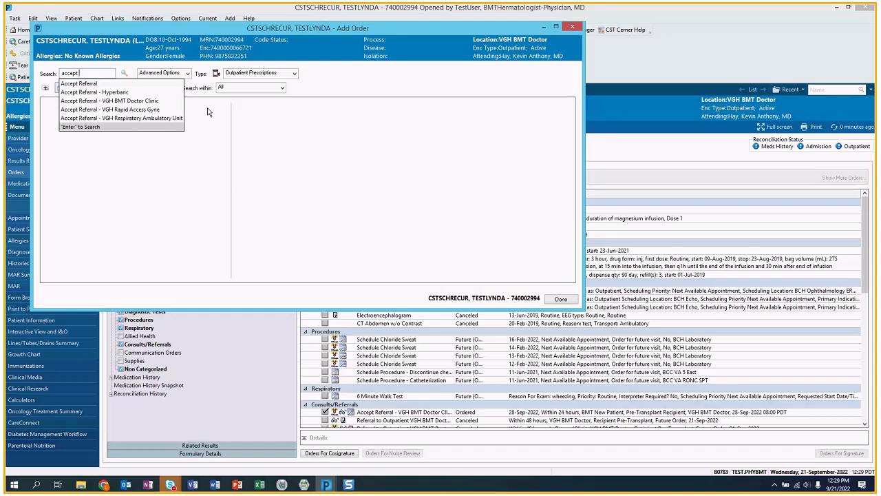
click(157, 101)
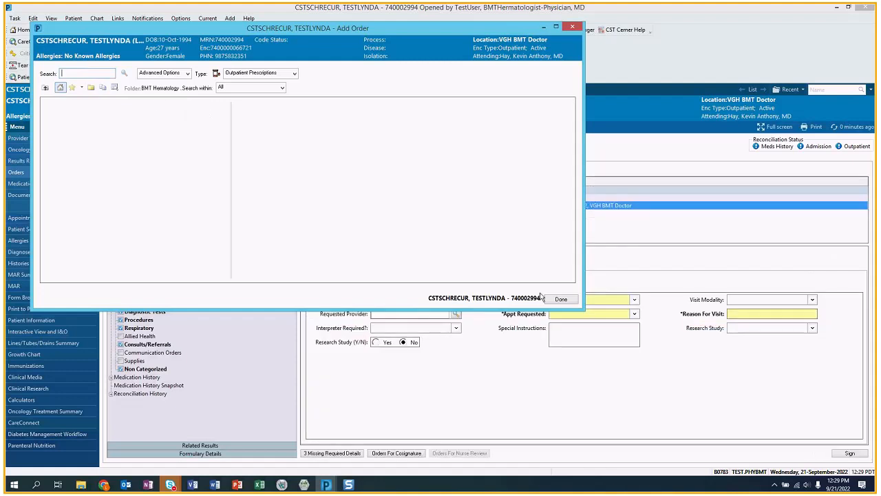
click(548, 299)
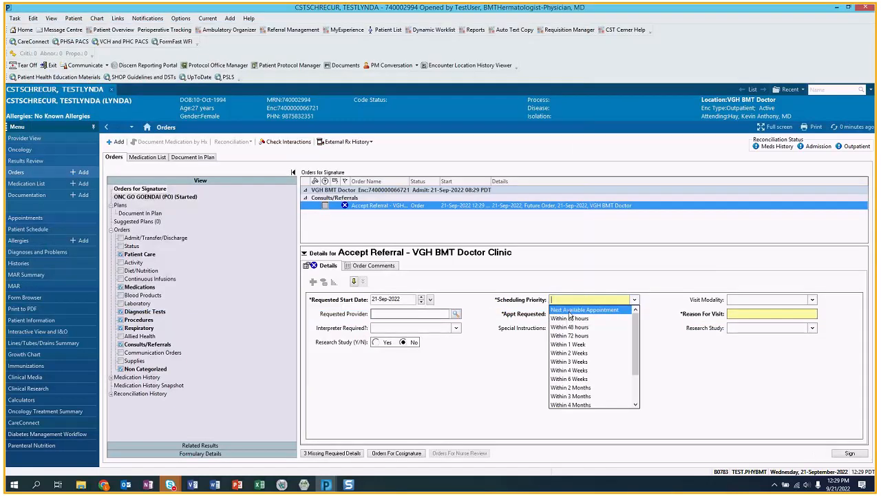
- Set Within 24 hours, BMT New Patient, reason Recipient Pre-transplant, In Person/Clinic, and sign the order
click(569, 318)
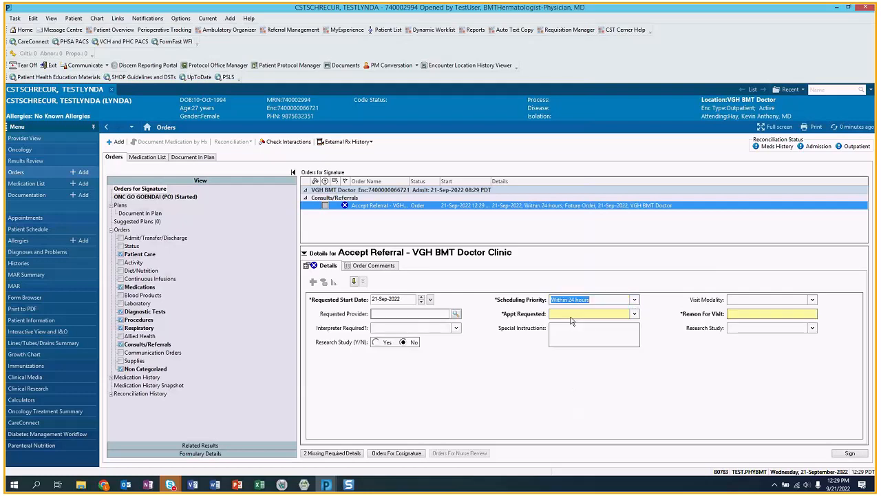
click(634, 314)
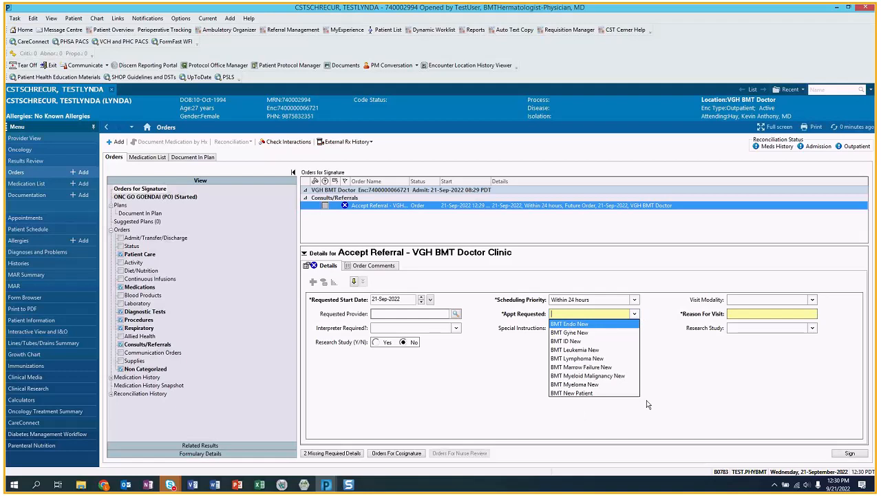
click(584, 394)
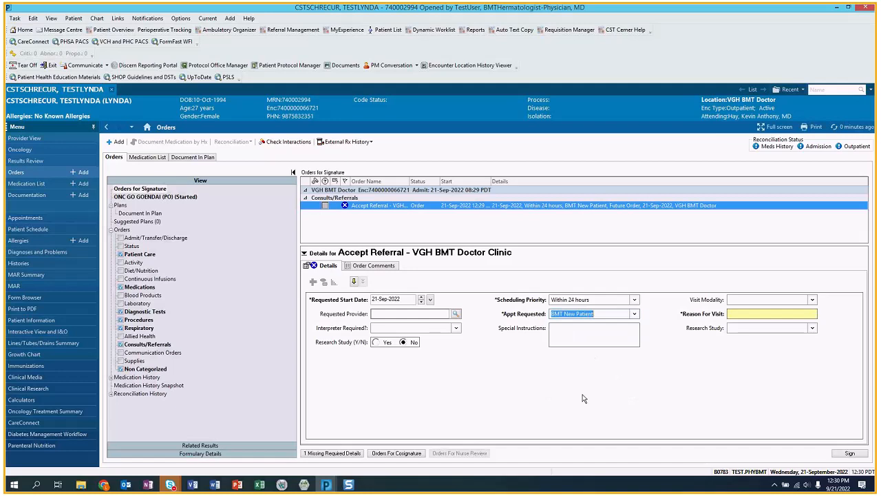
click(765, 314)
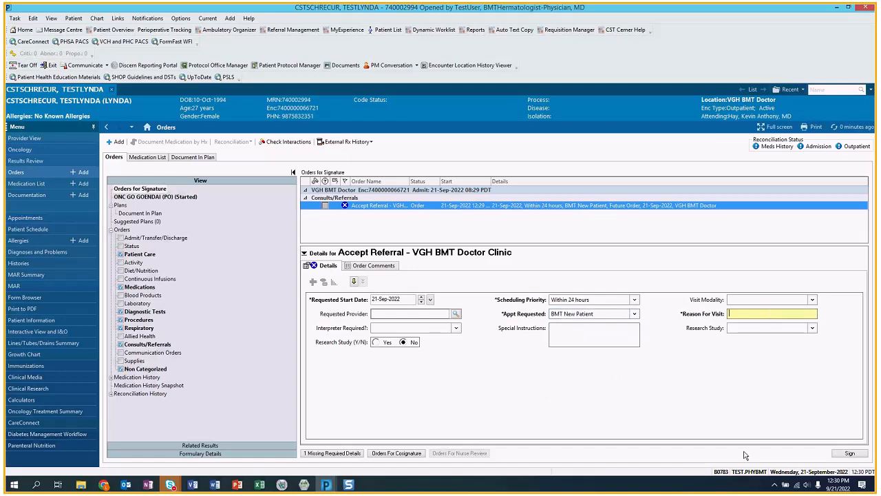
text(Recipient Pre-transplant)
click(812, 301)
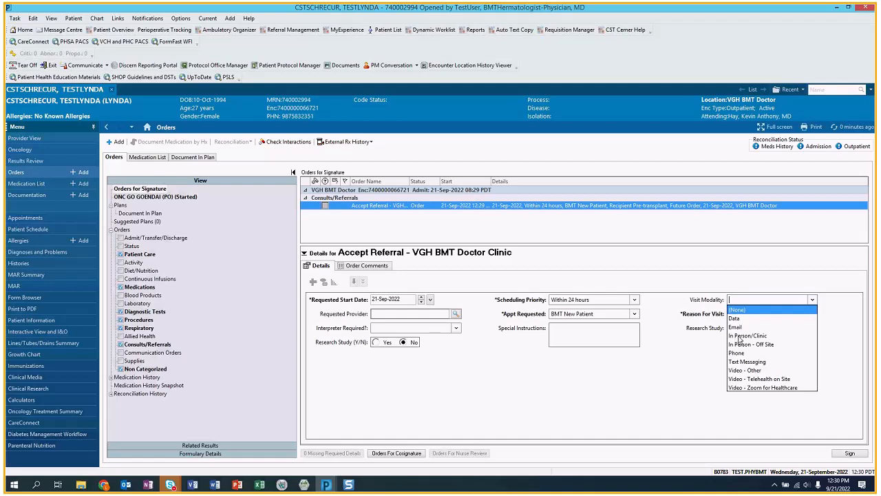
click(736, 336)
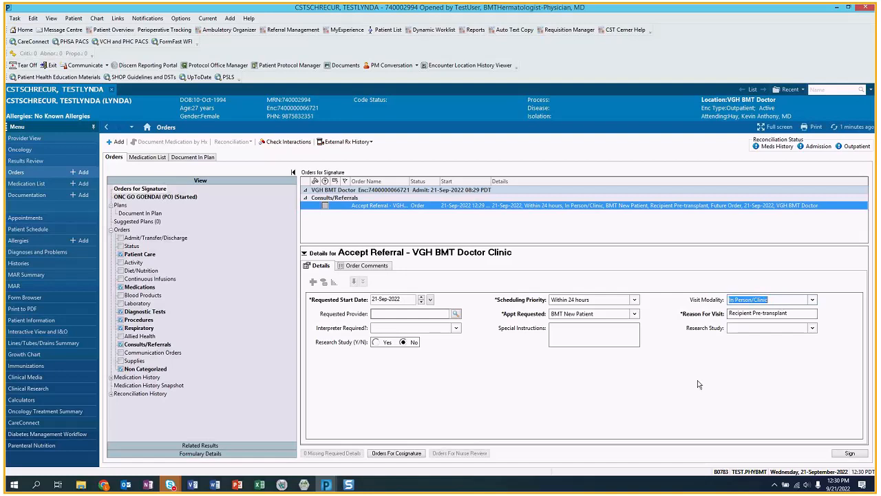
click(850, 453)
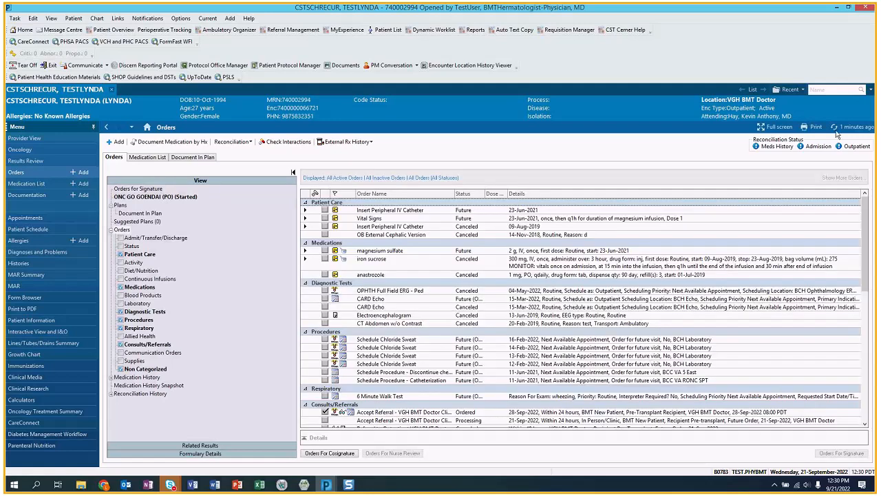
- Back in Request List by Location, choose Complete Request on the newest BMT New Patient row
click(307, 486)
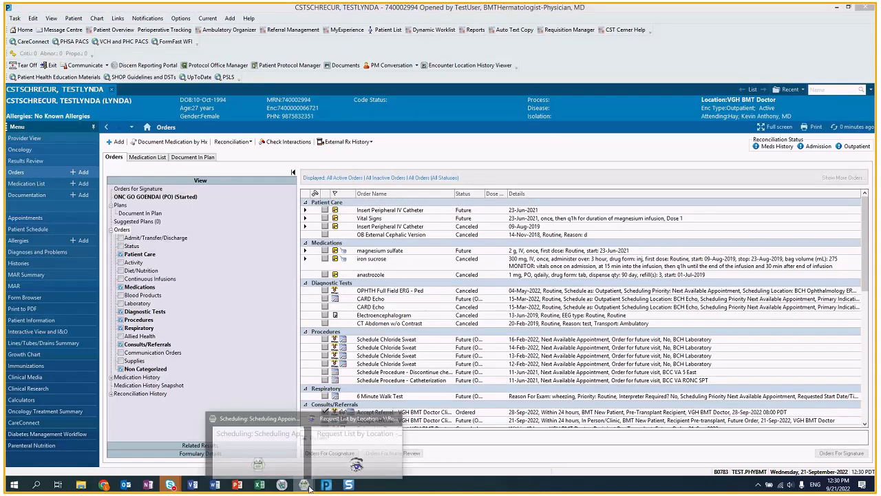
click(356, 441)
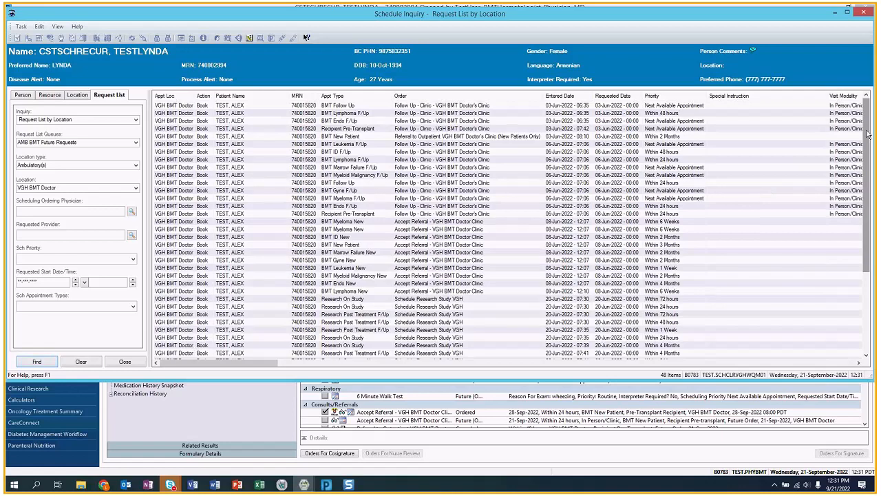
scroll(262, 297, down, 5)
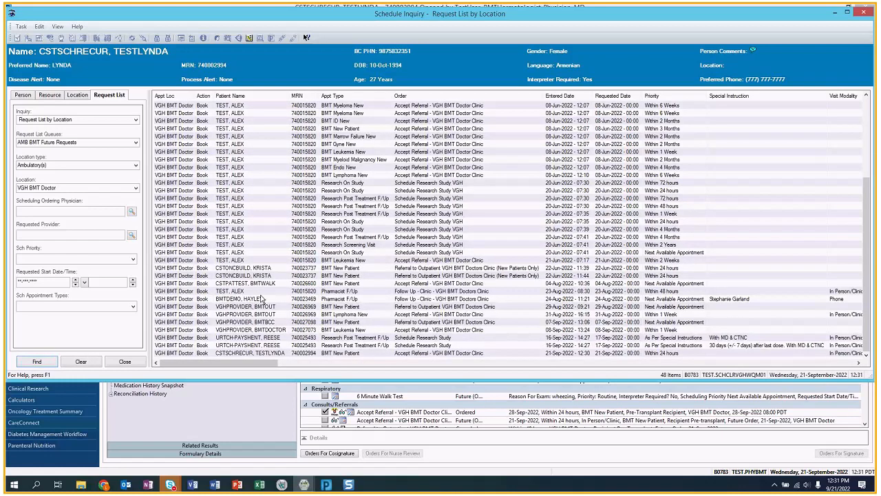
click(282, 353)
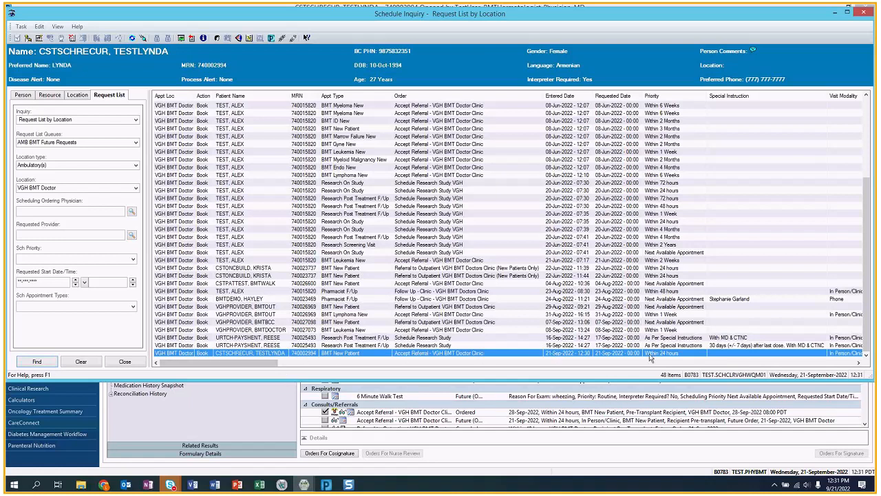
right_click(436, 354)
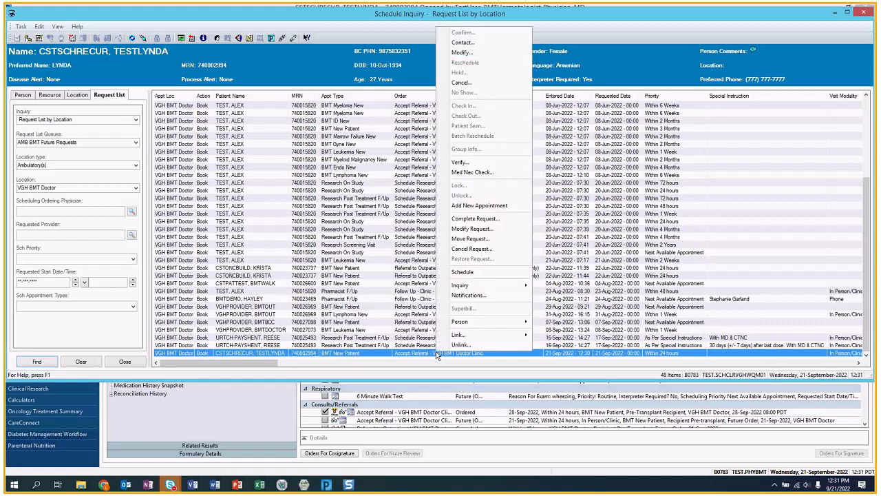
click(506, 219)
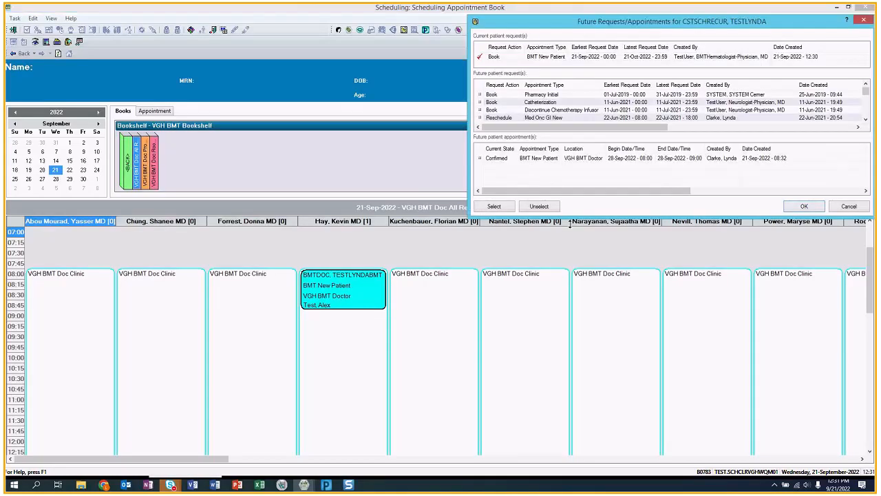
- Enlarge and review the patient's Future Requests list, accepting the BMT New Patient request
drag(772, 24, 561, 39)
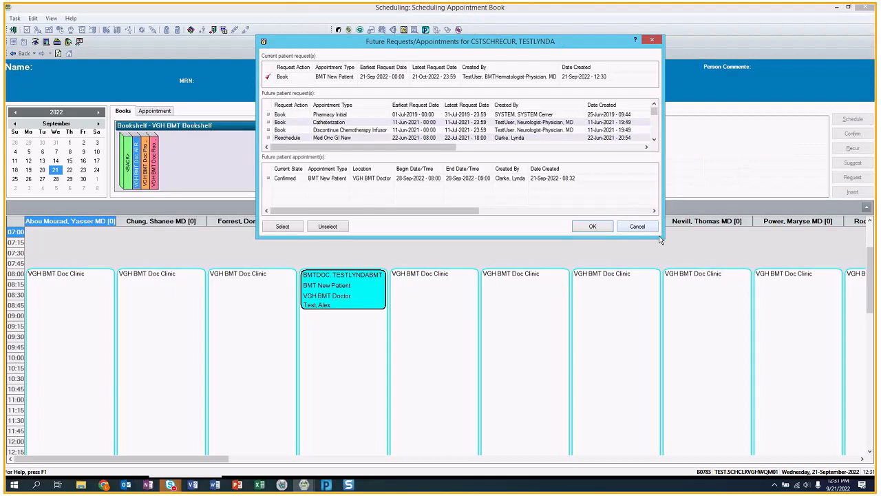
drag(659, 240, 648, 283)
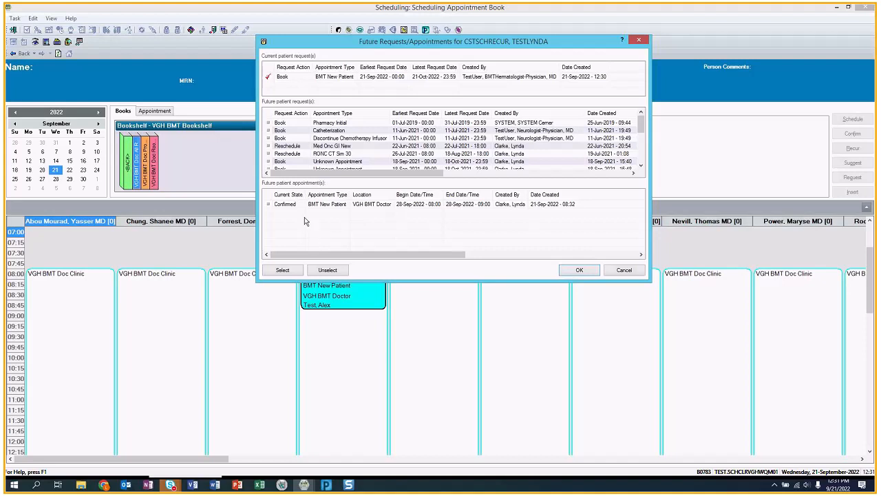
click(578, 270)
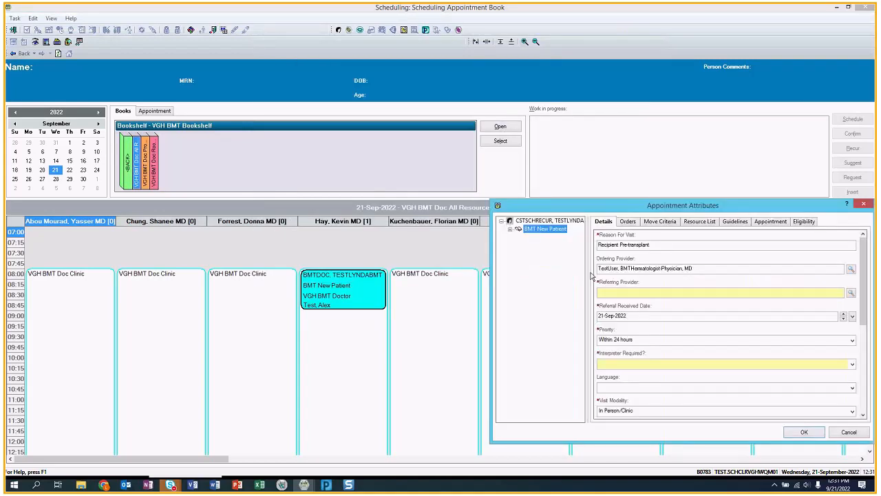
- Enlarge the Appointment Attributes form to review its fields, then cancel without saving
drag(616, 210, 279, 19)
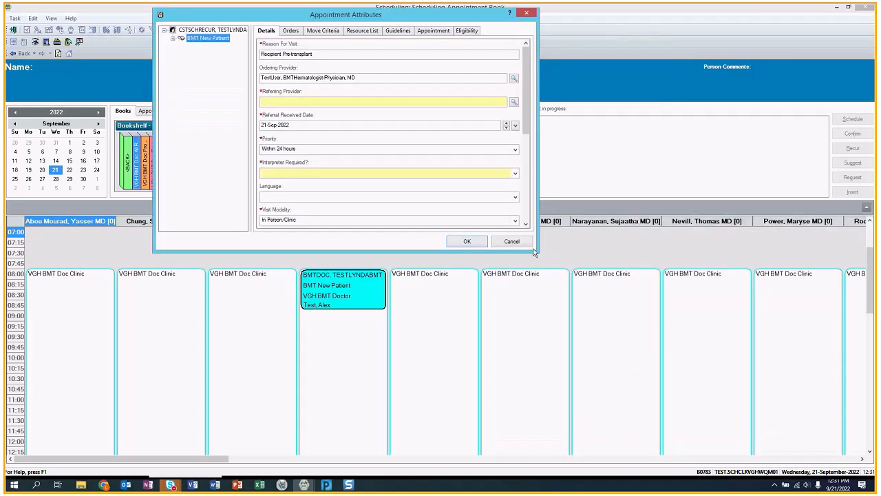
drag(535, 253, 607, 345)
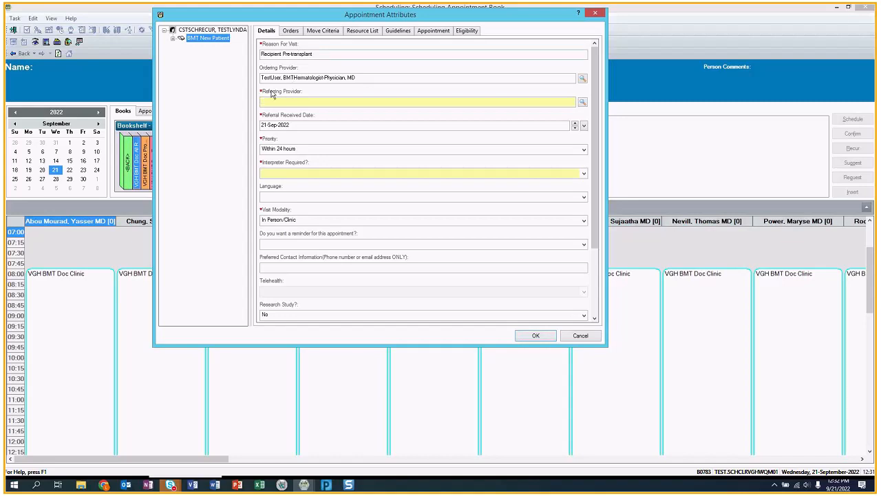
click(580, 336)
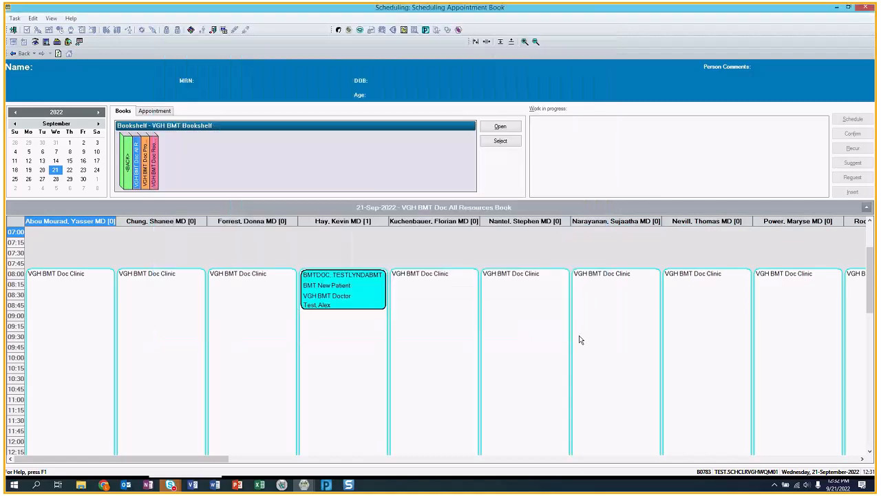
- Scroll across the Request List columns to inspect the new request, then return to the first columns
mouse_move(307, 485)
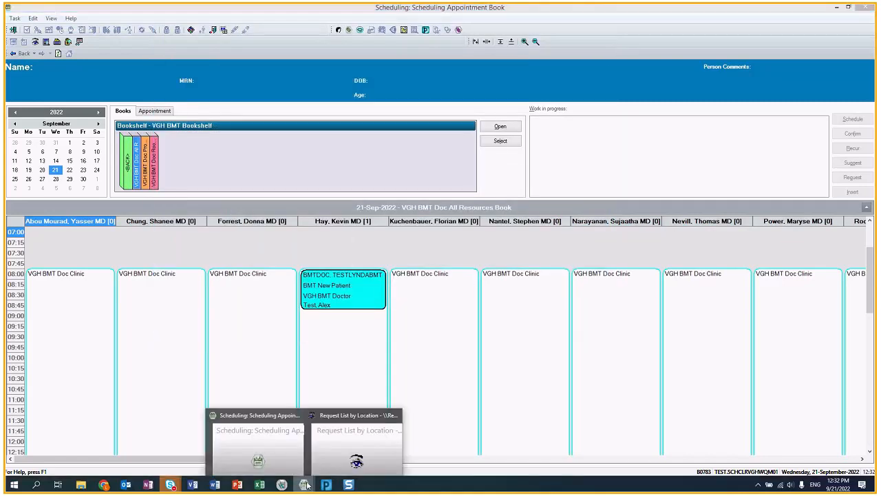
click(352, 444)
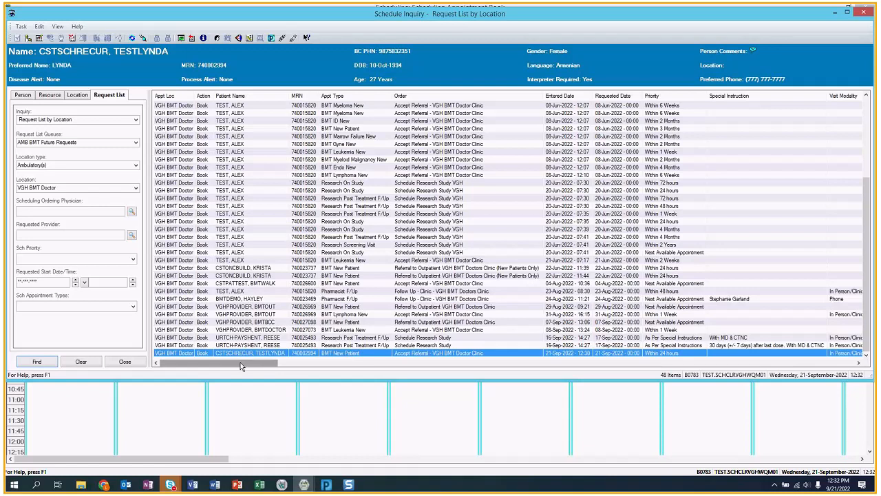
drag(244, 366, 269, 364)
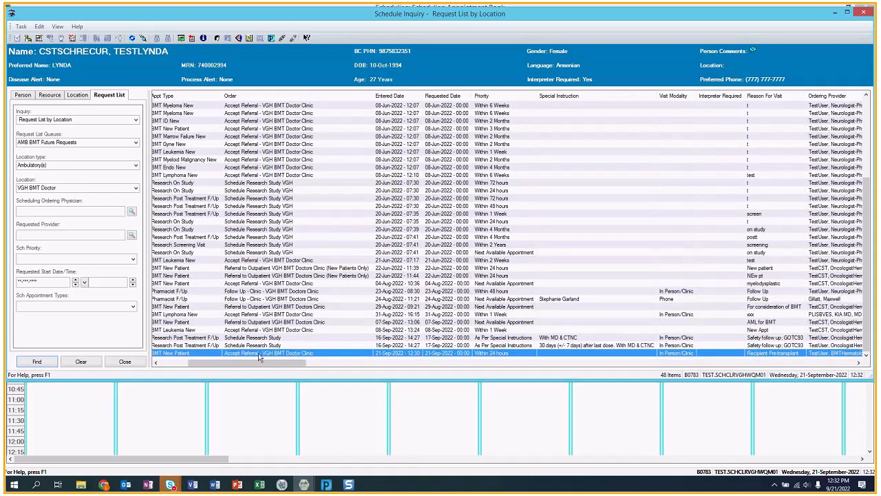
drag(266, 366, 293, 367)
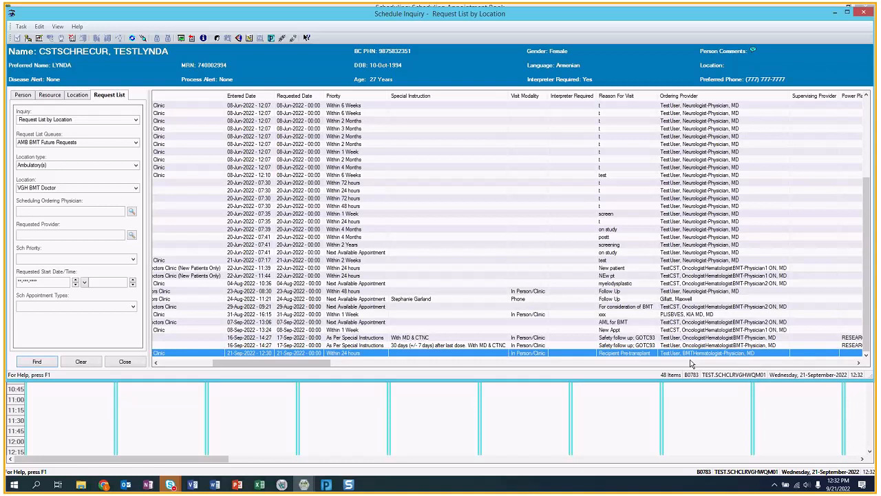
click(175, 367)
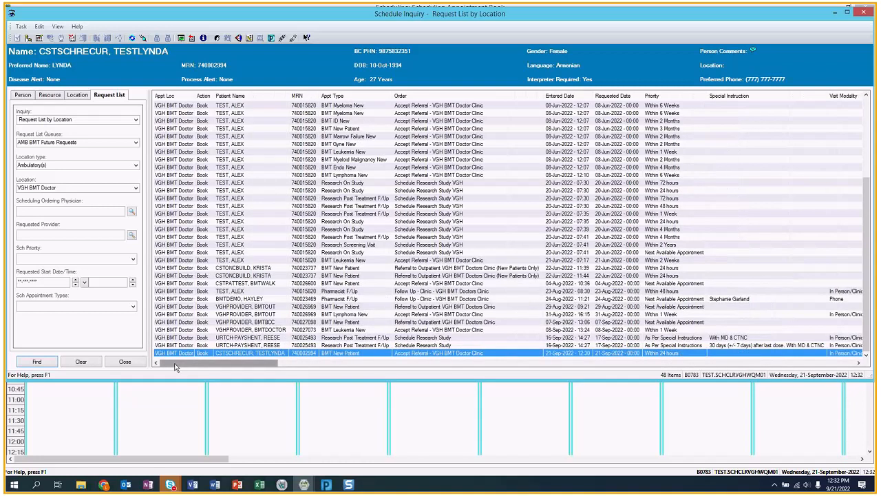
click(217, 39)
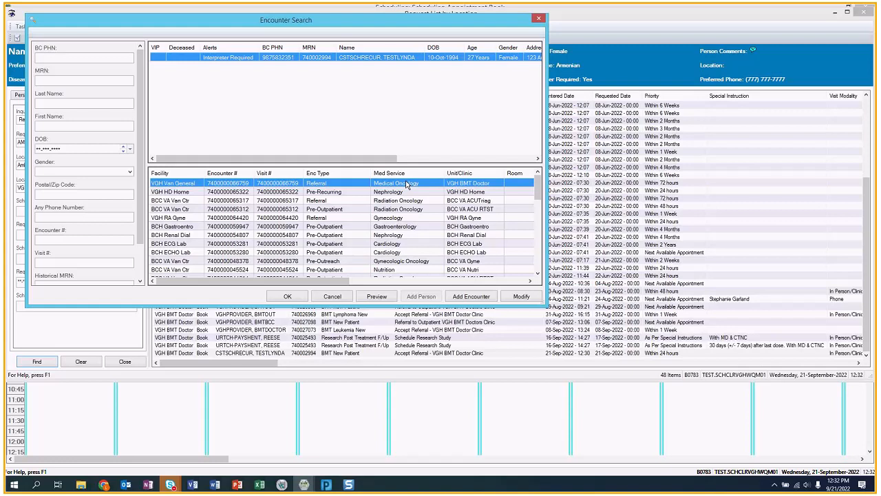
double_click(406, 184)
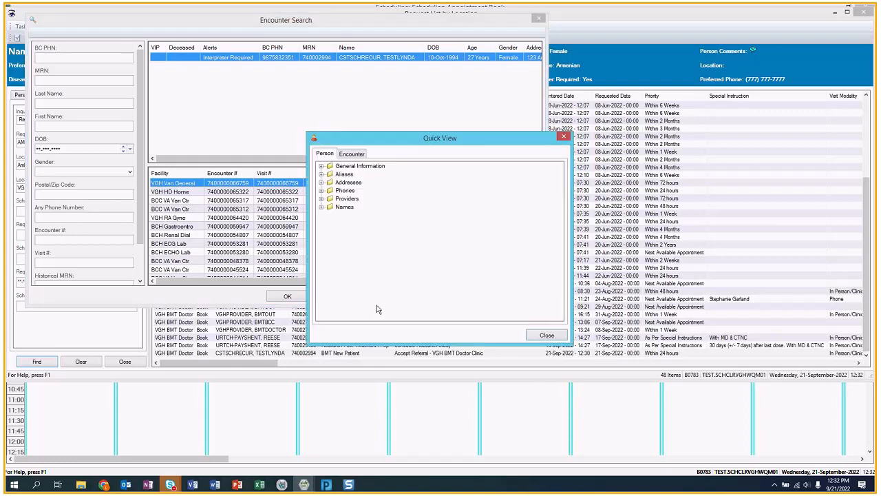
click(351, 152)
click(322, 184)
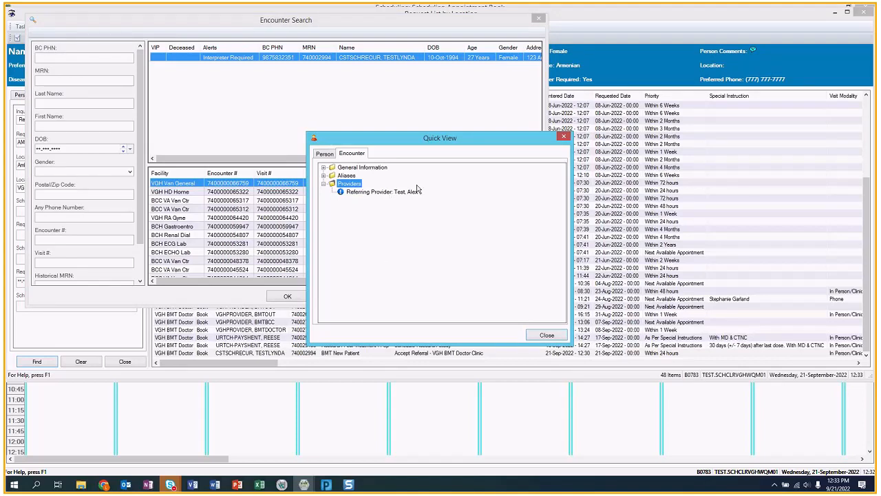
click(546, 335)
click(332, 296)
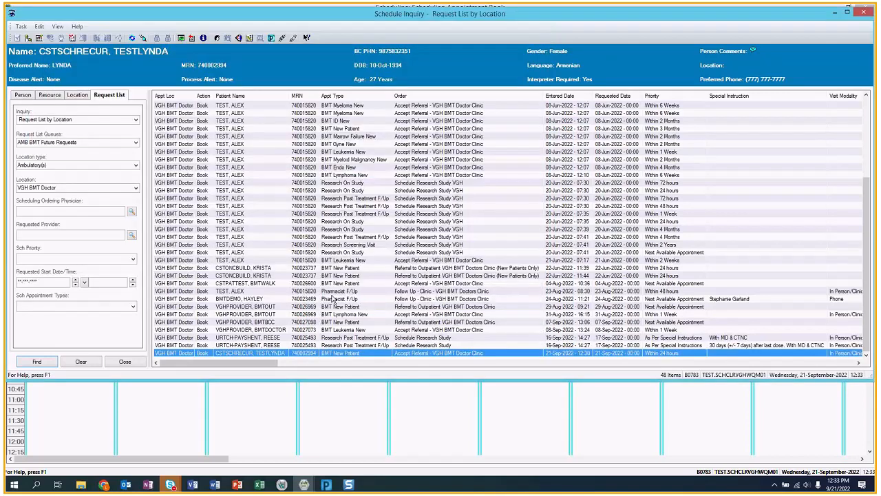
- Reopen the request's appointment attributes, entering the referring provider and setting interpreter required to No
right_click(354, 355)
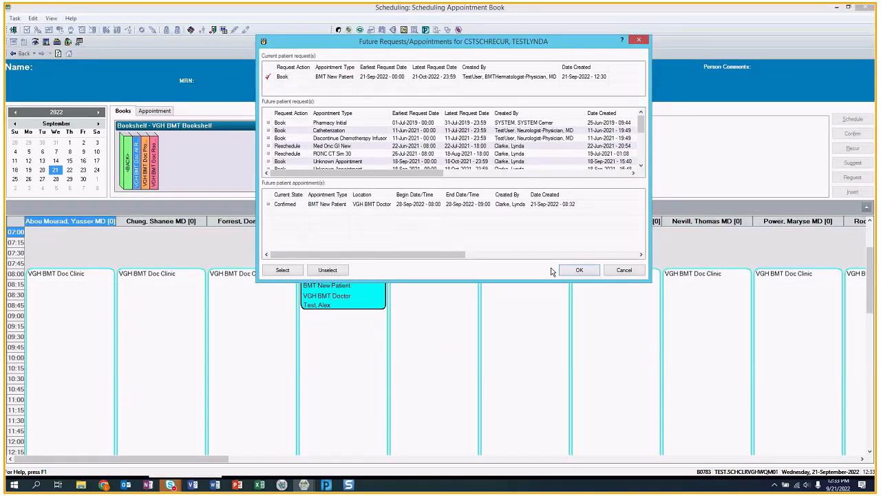
click(579, 270)
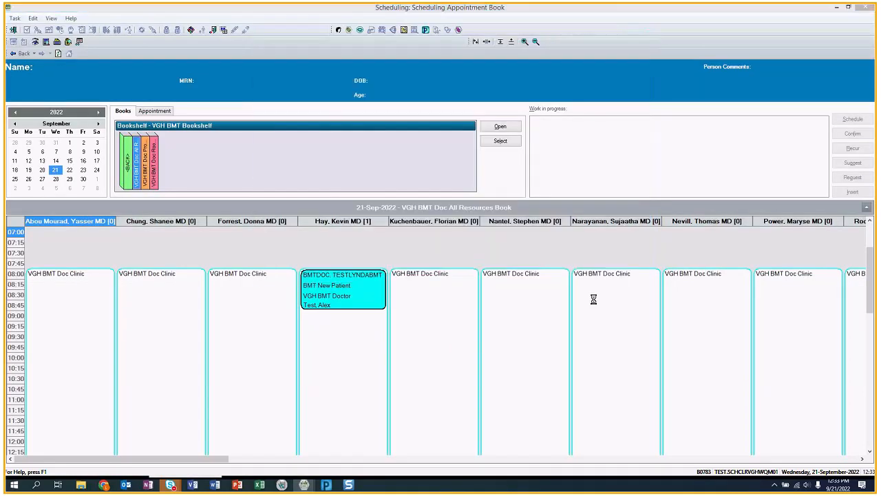
click(317, 101)
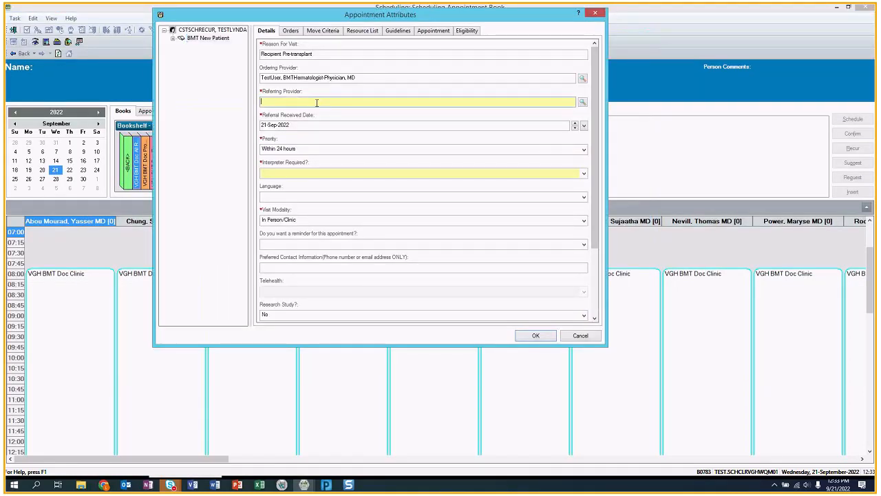
text(test, alex)
key(Tab)
key(Tab)
key(Tab)
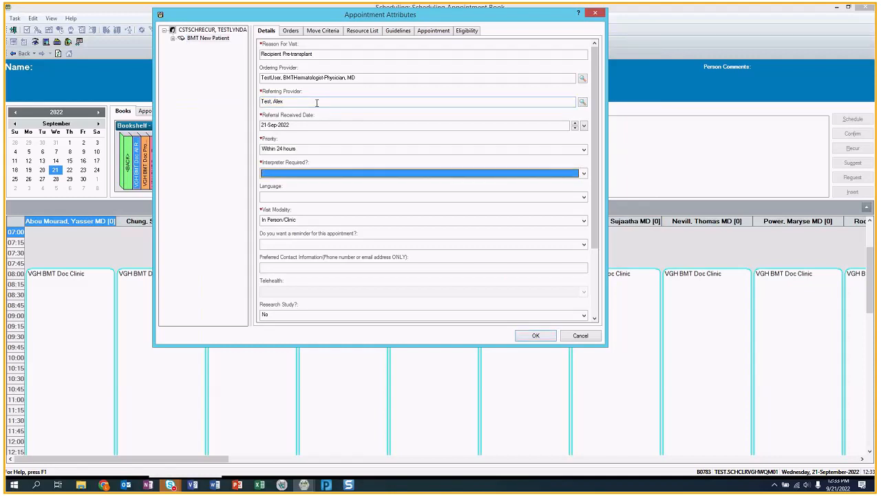
key(n)
key(Tab)
key(Tab)
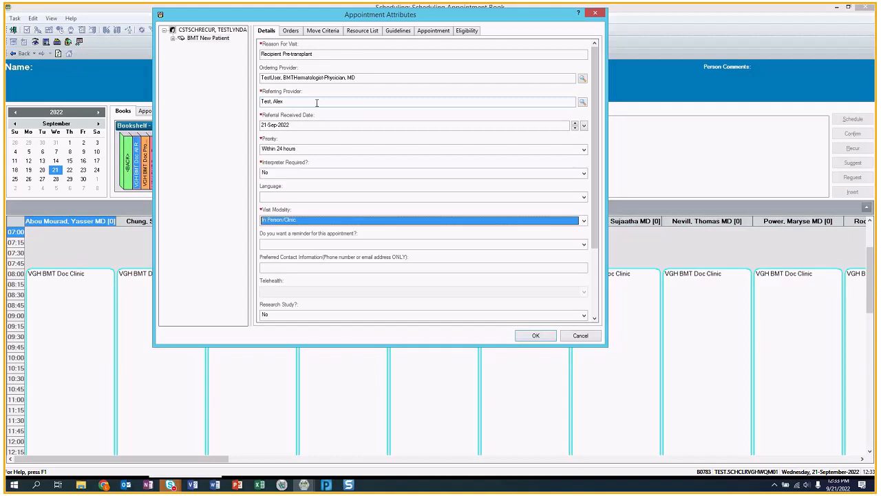
- Set the appointment reminder to Yes, Email, enter the preferred contact phone number, and save
key(Tab)
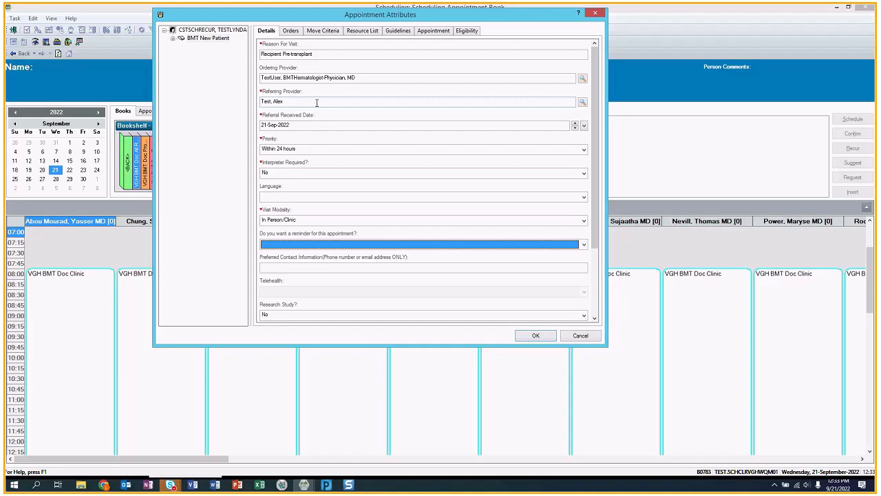
key(y)
key(Tab)
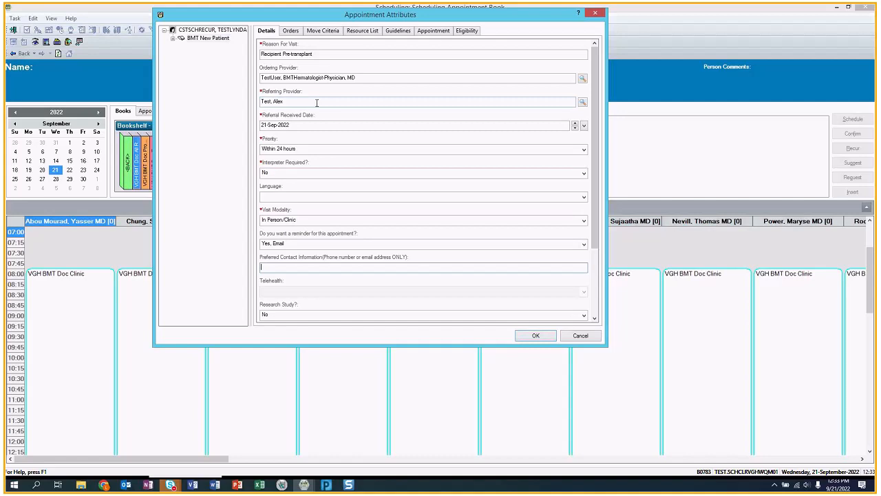
text(778-123-4567)
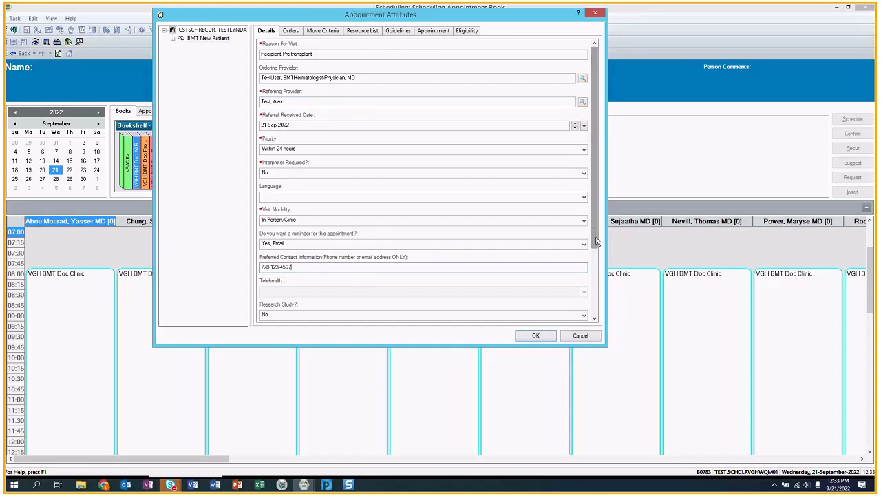
scroll(598, 241, down, 5)
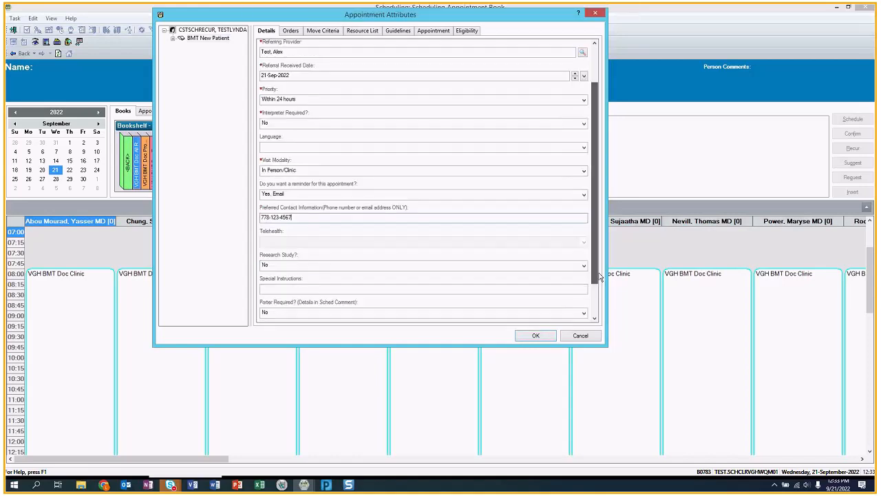
click(536, 336)
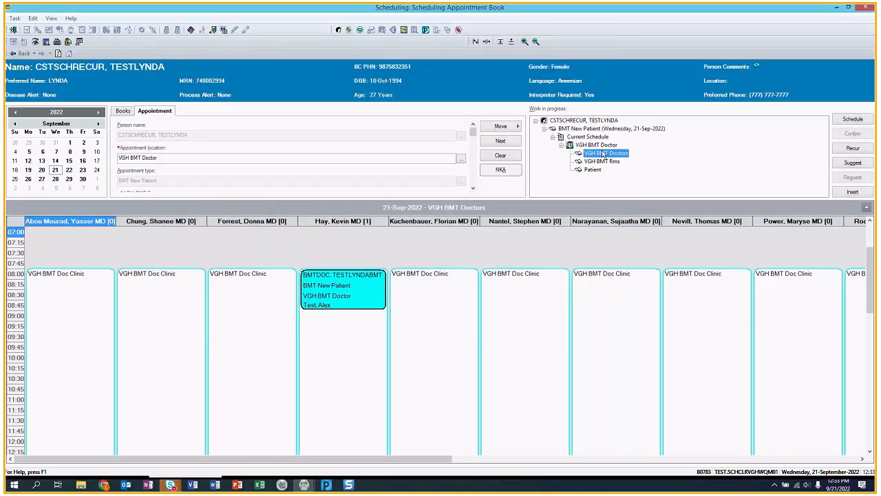
- Place the BMT New Patient appointment at 09:30 in the VGH BMT Doctors column
click(57, 171)
click(610, 155)
drag(611, 157, 356, 341)
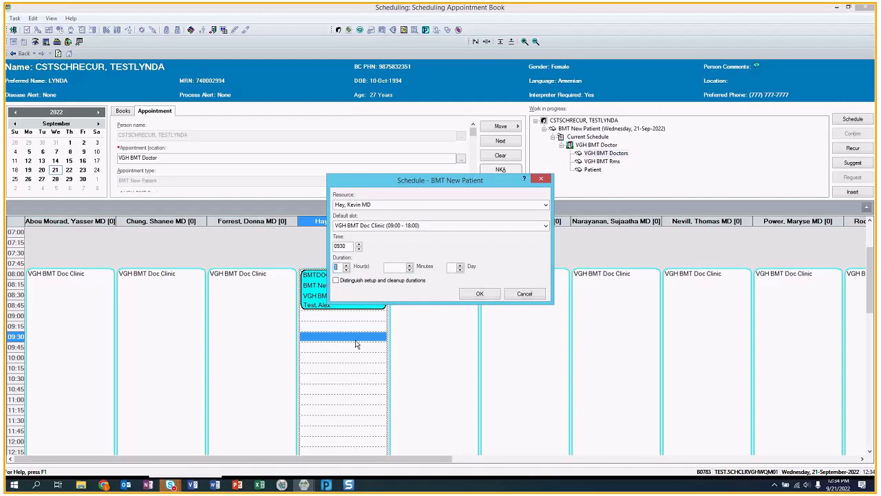
click(479, 294)
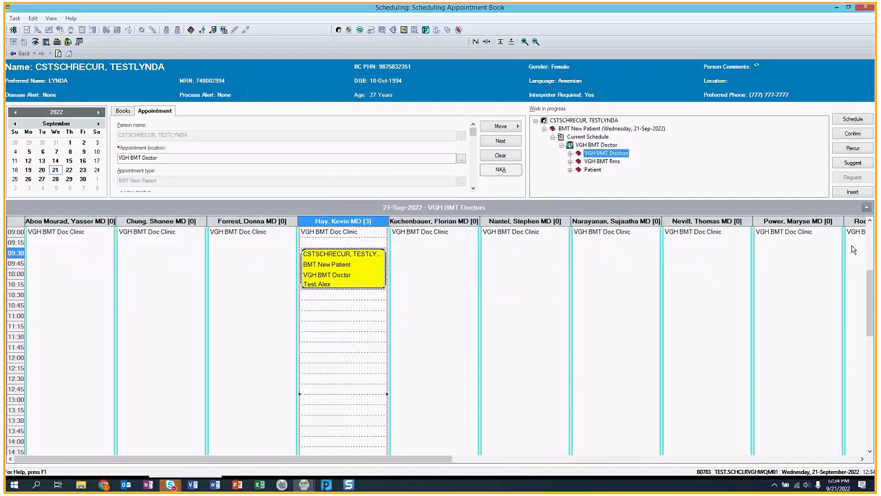
drag(872, 278, 873, 256)
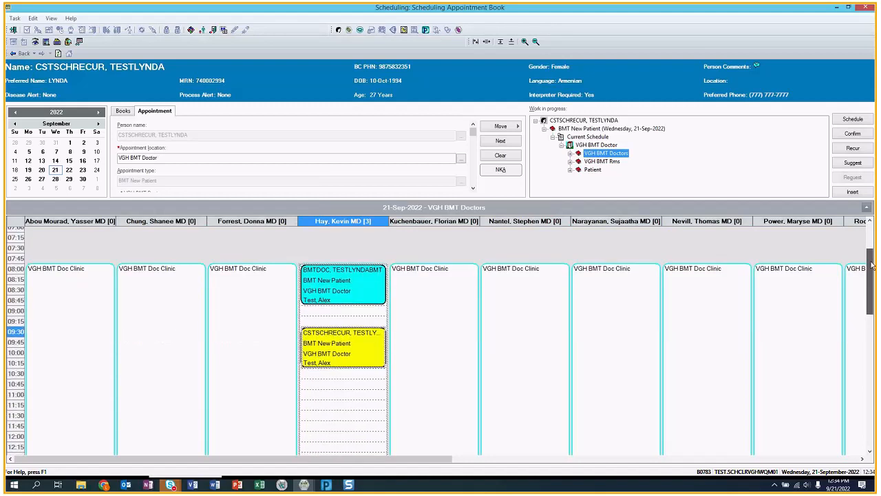
- Confirm the 09:30 appointment and link it to the patient's Referral / Medical Oncology encounter
click(853, 134)
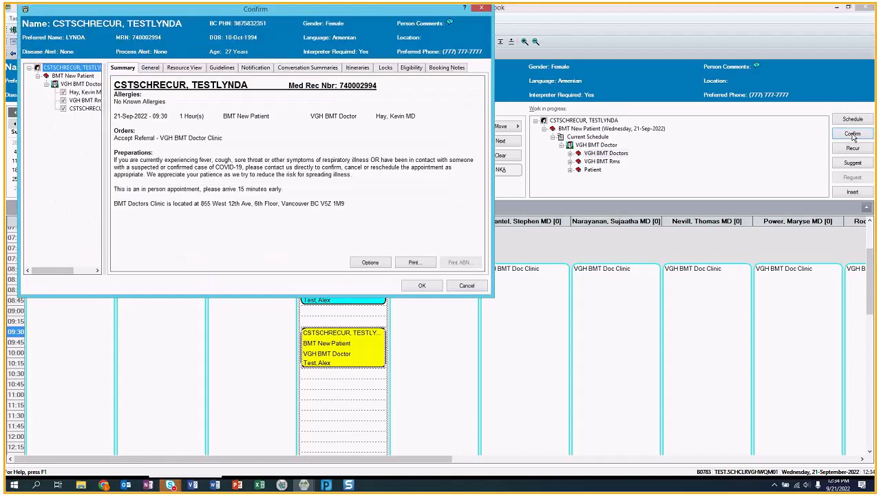
click(422, 286)
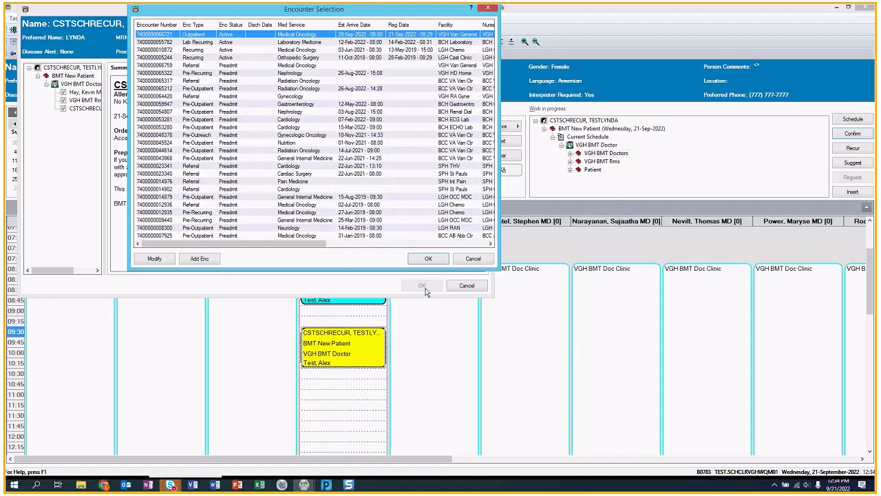
drag(497, 268, 735, 289)
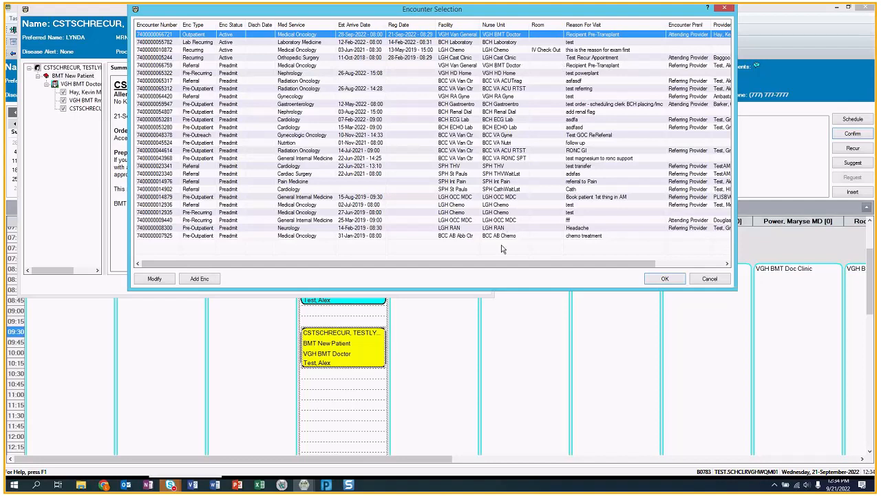
click(494, 25)
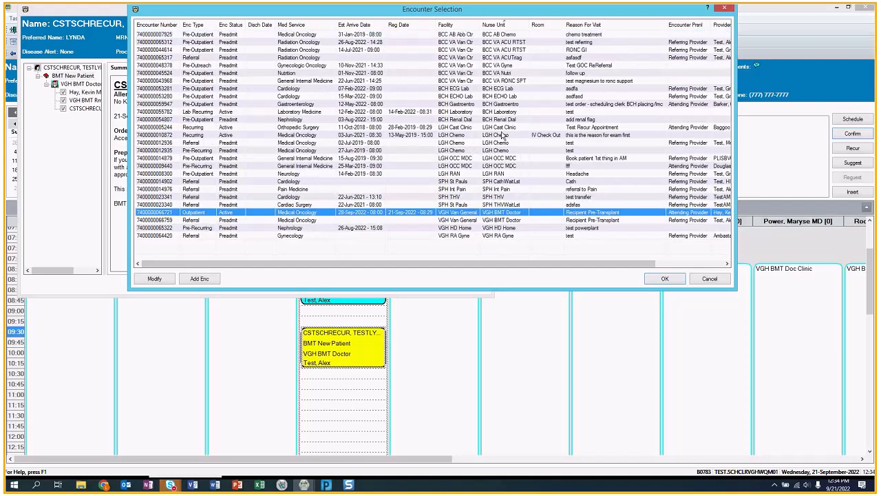
click(245, 221)
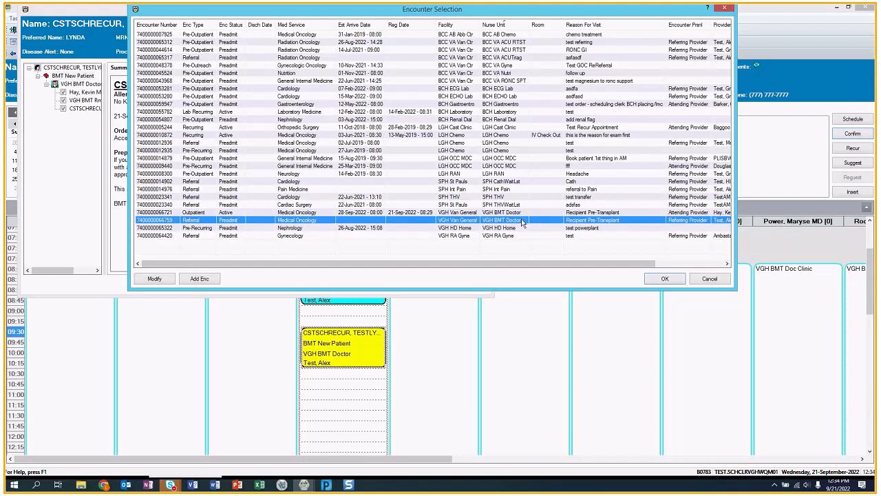
double_click(495, 221)
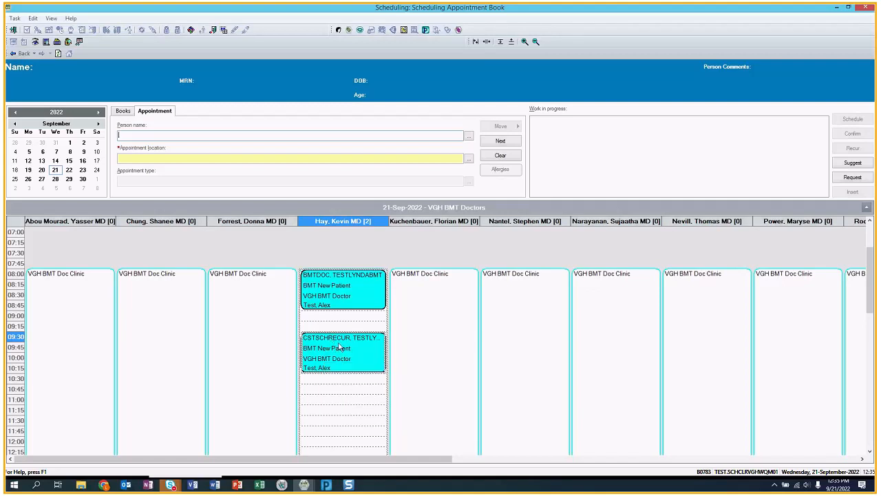
- Modify the 09:30 appointment's encounter with Pre-Register Outpatient, accepting the EMPI comparison update
click(429, 347)
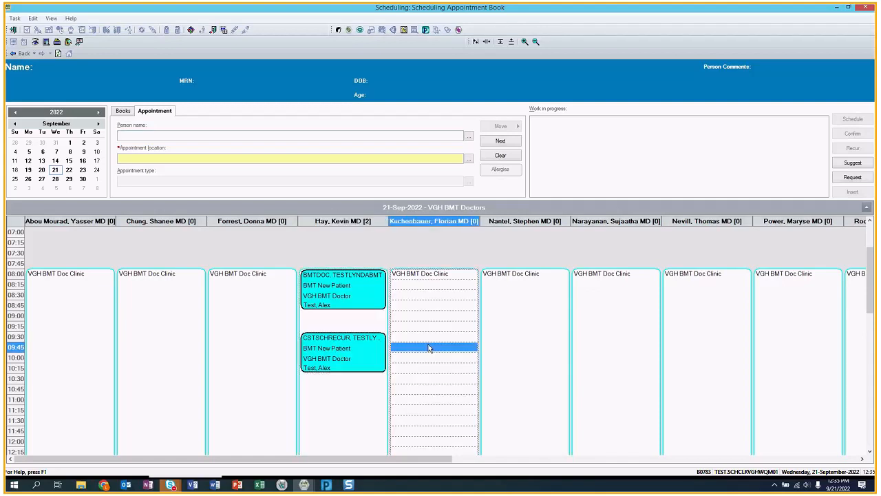
click(341, 347)
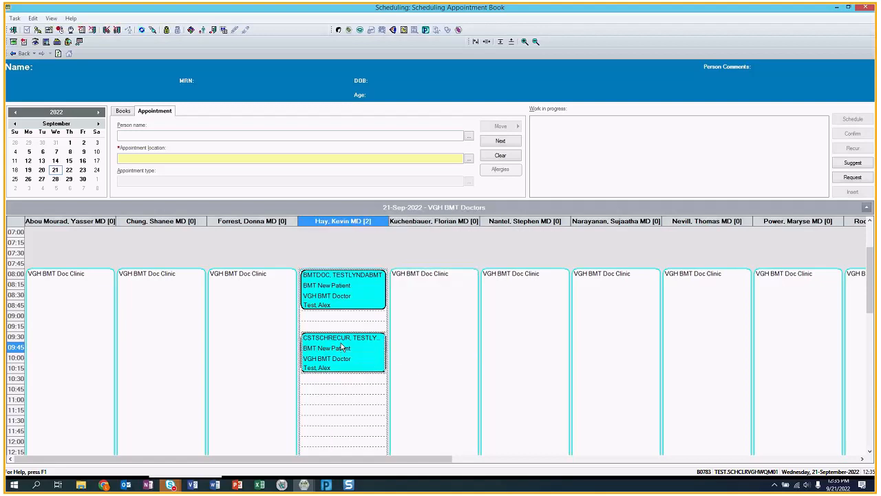
right_click(341, 347)
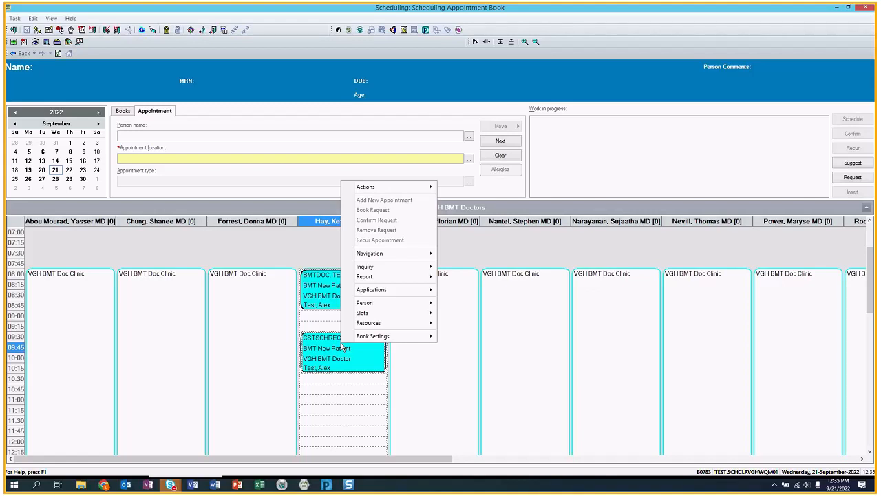
mouse_move(385, 304)
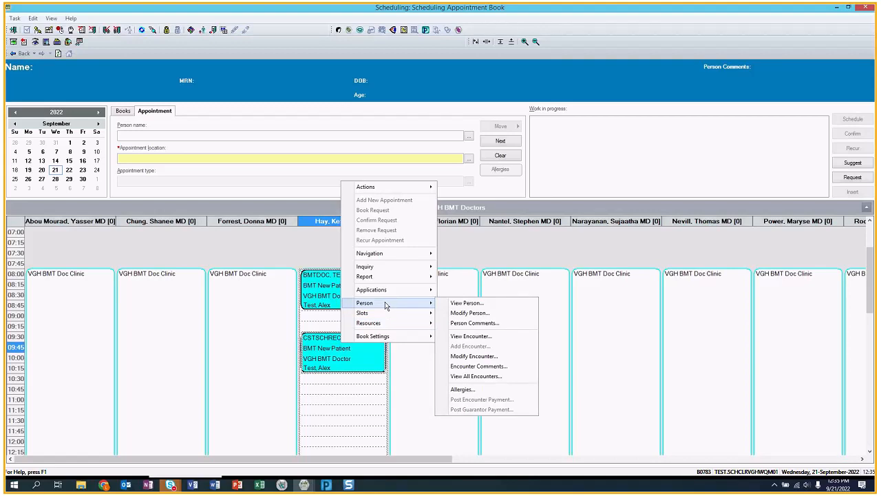
click(476, 355)
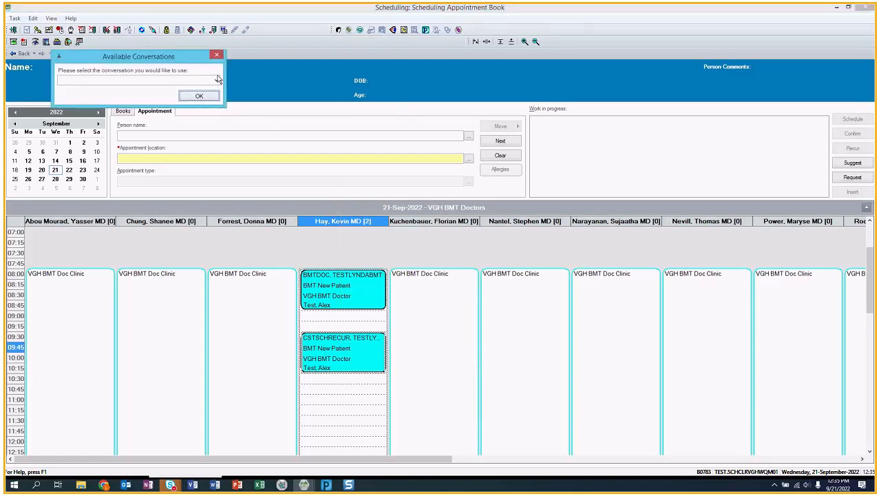
click(217, 80)
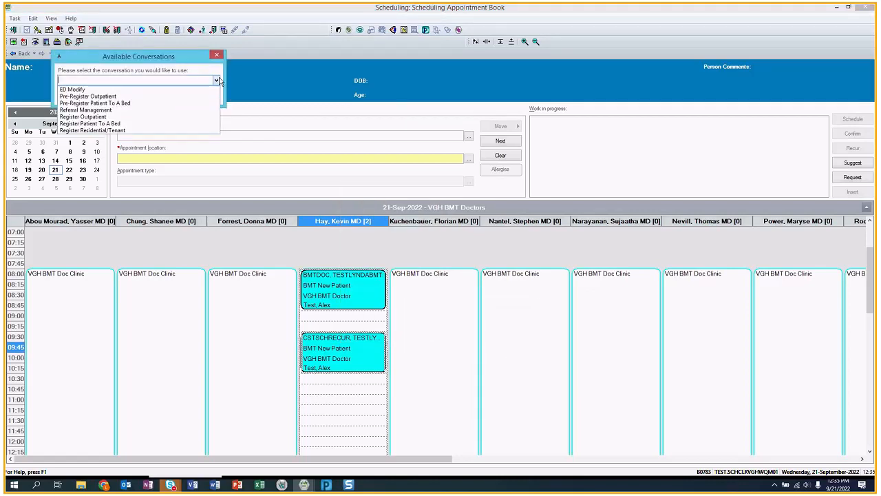
click(102, 98)
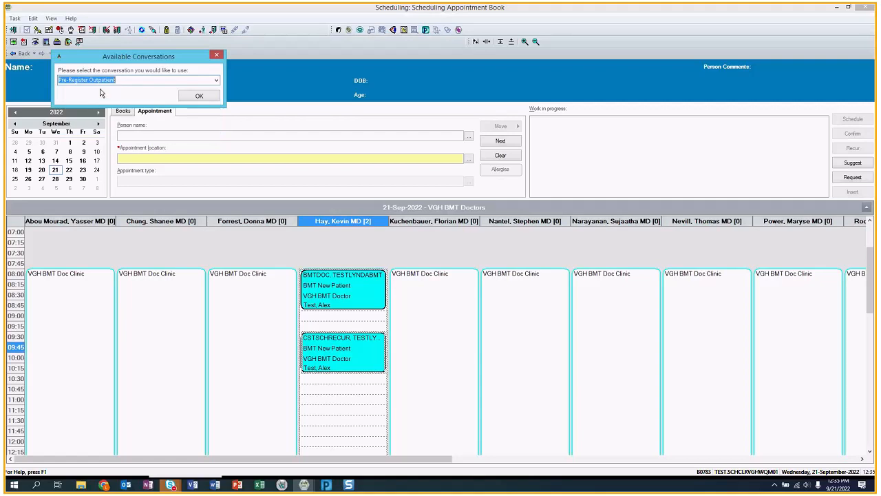
click(196, 97)
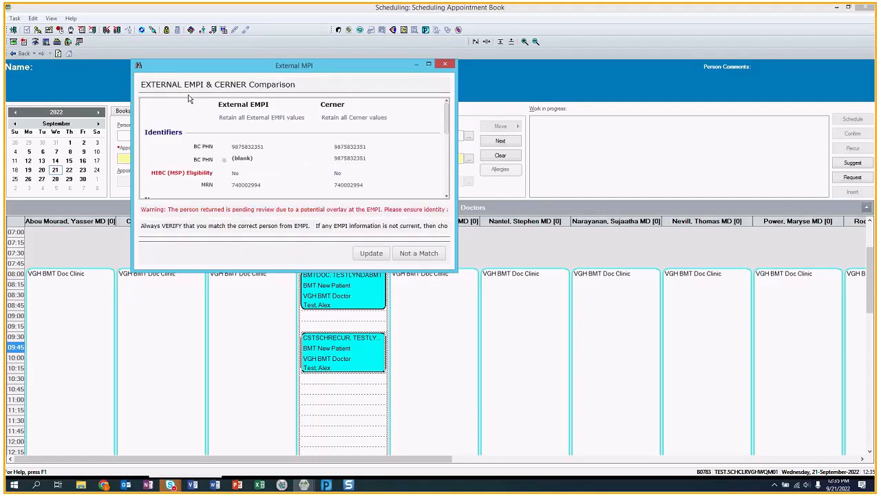
click(376, 254)
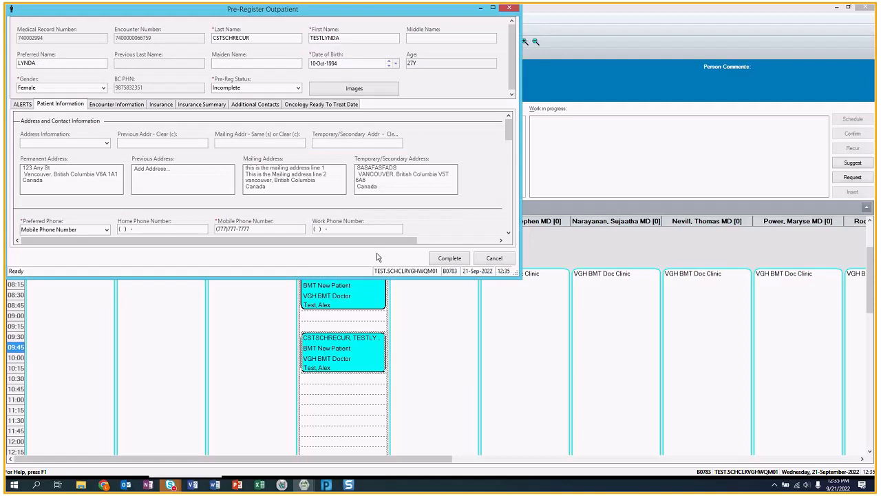
- Set the pre-registration encounter type to Pre-Outpatient
drag(519, 276, 706, 377)
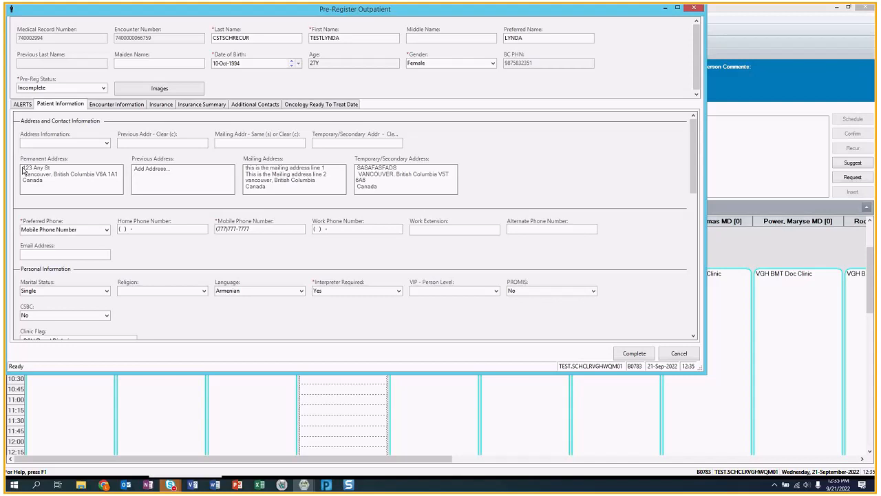
click(99, 104)
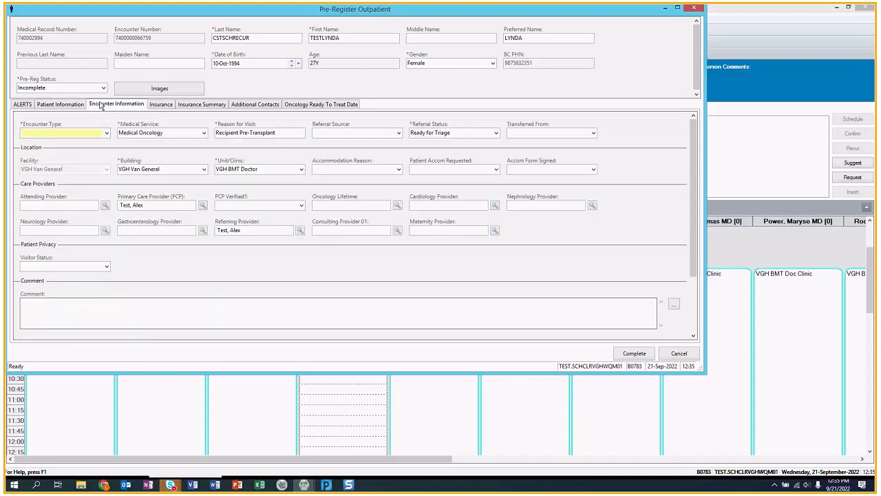
click(106, 133)
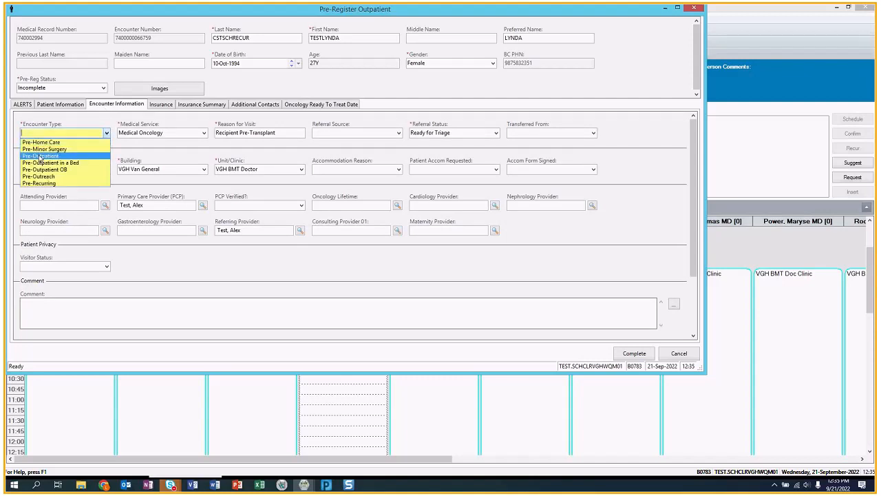
click(40, 156)
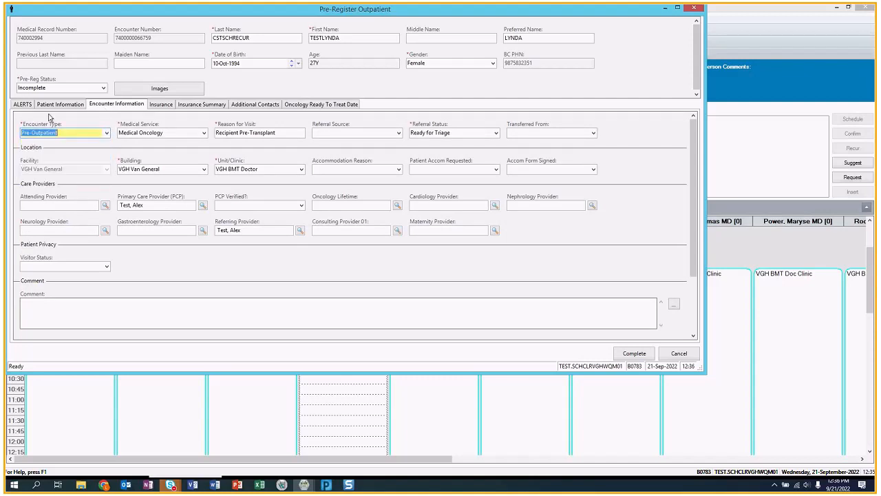
- Enter the booked doctor as attending provider, review the Insurance tab, and complete the form
click(47, 205)
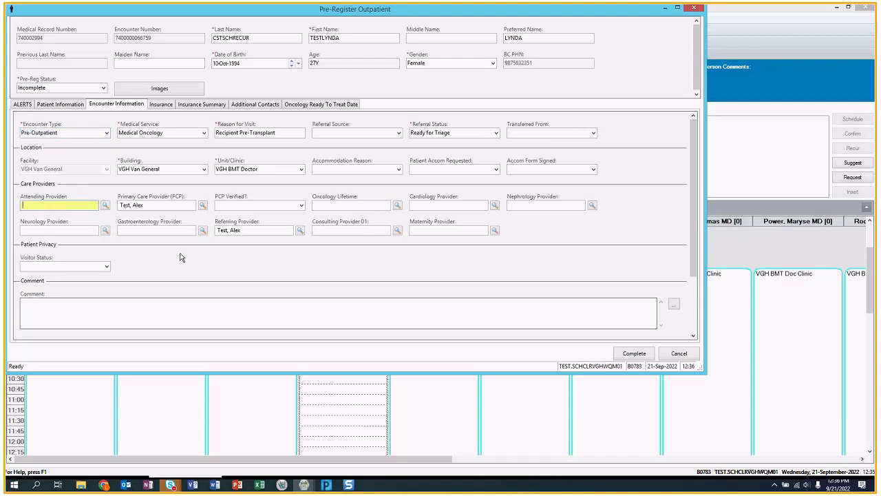
text(hay, j)
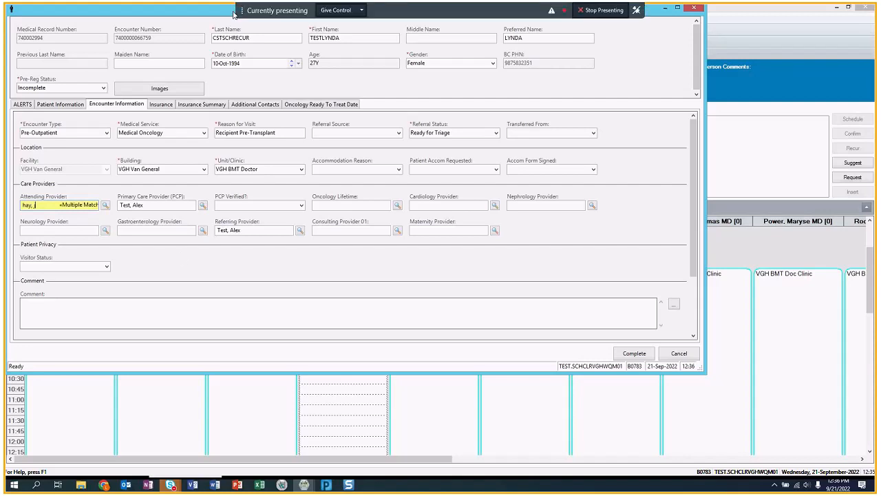
drag(234, 13, 340, 72)
key(BackSpace)
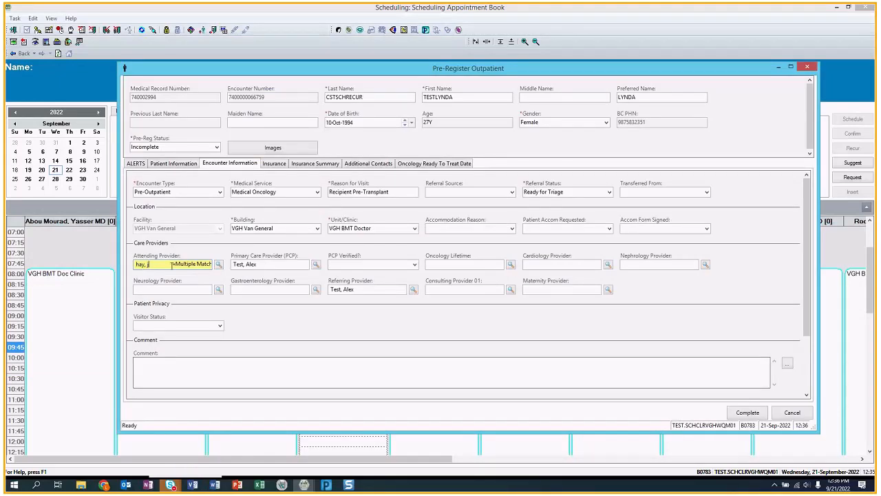
text(kevin)
key(Return)
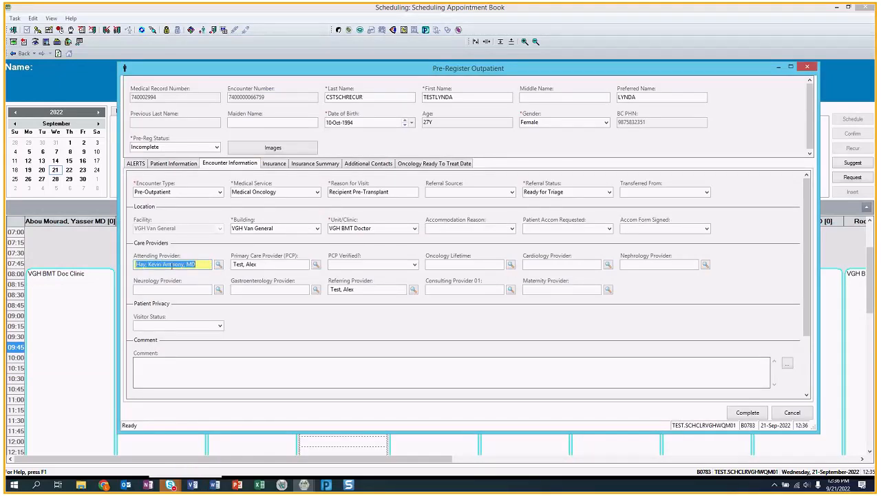
drag(242, 71, 184, 30)
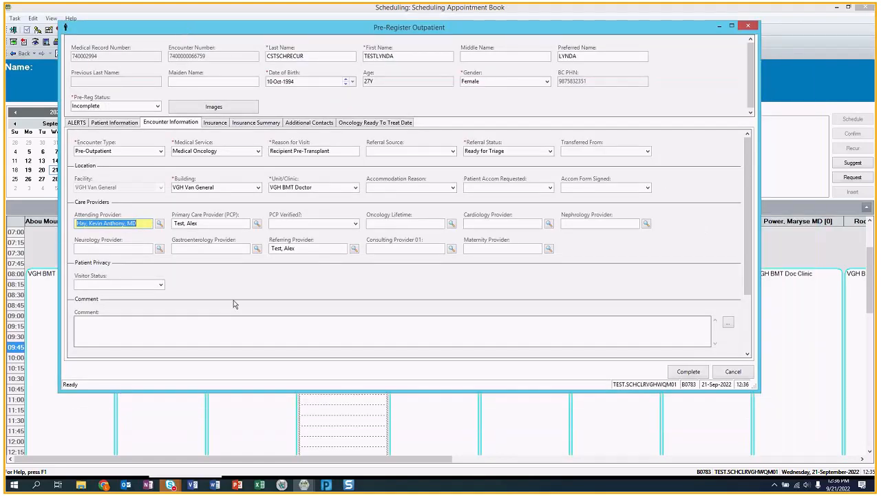
click(218, 122)
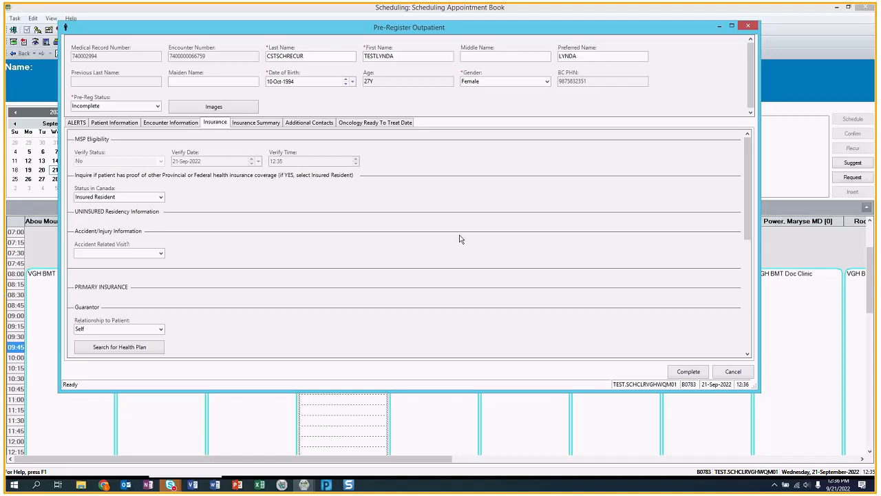
drag(753, 198, 755, 246)
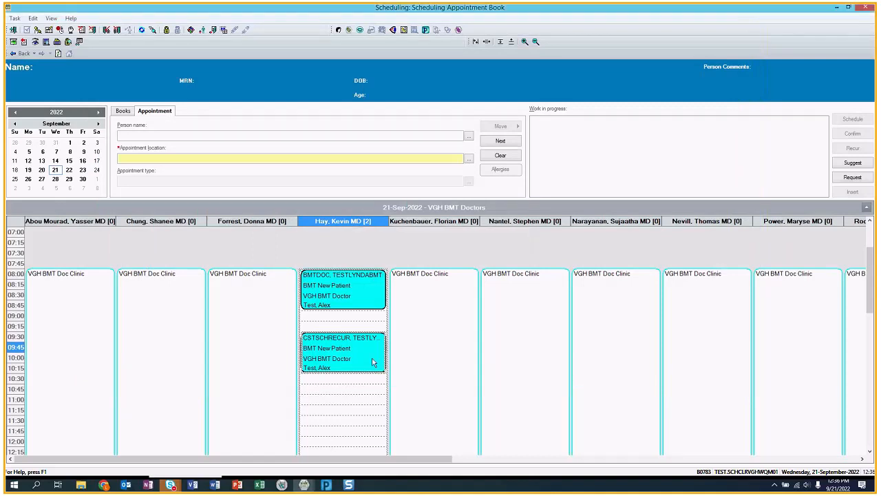
- Refresh the appointment book and scroll up to 06:15 to show both 08:00 and 09:30 appointments
mouse_move(354, 357)
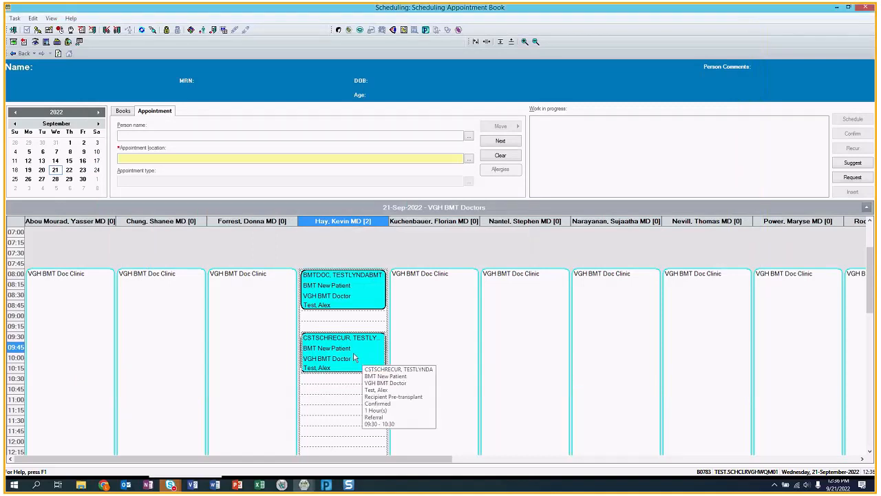
click(476, 330)
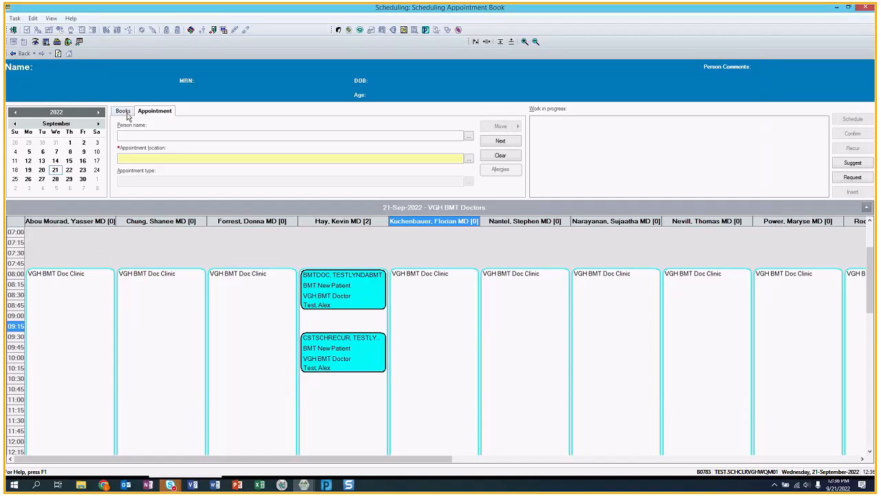
click(58, 54)
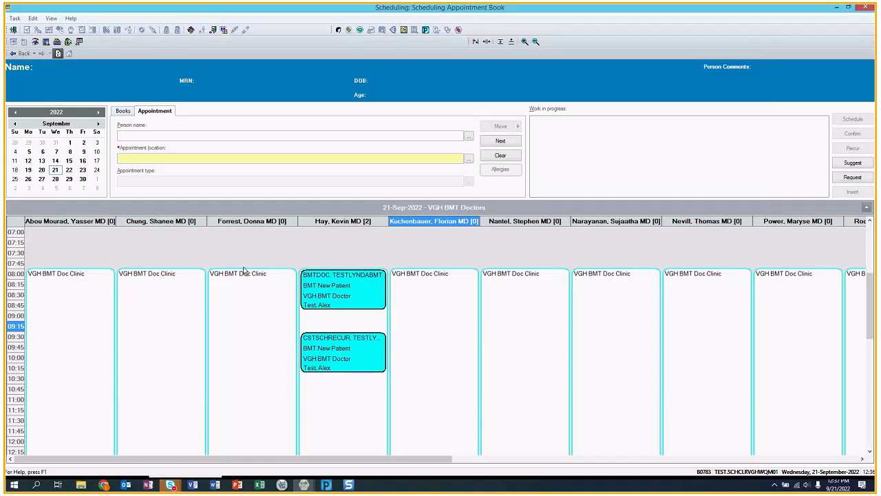
mouse_move(335, 256)
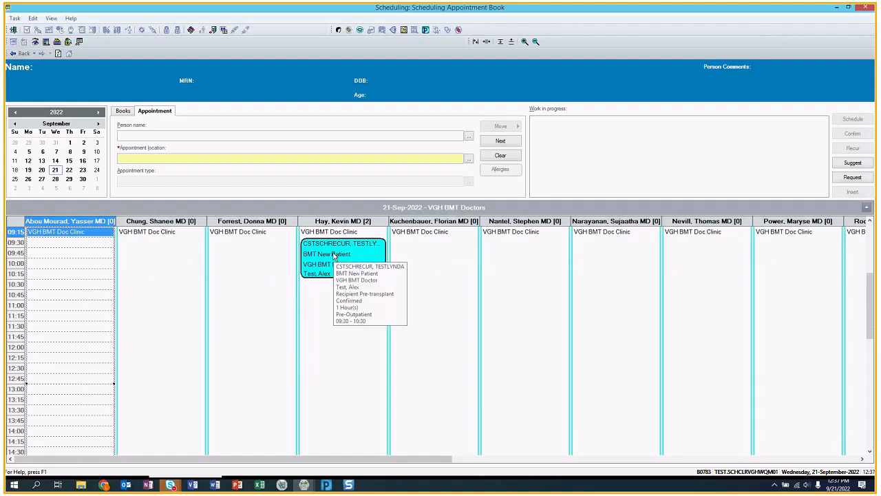
scroll(869, 261, up, 2)
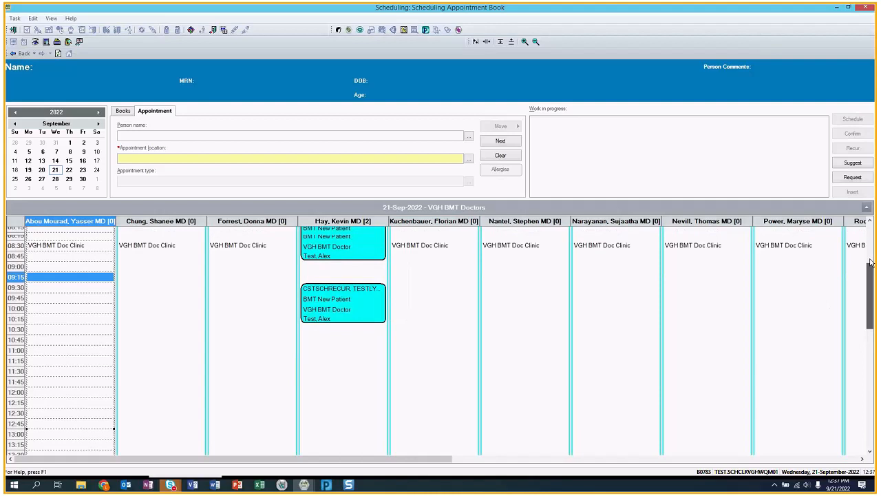
scroll(870, 261, up, 4)
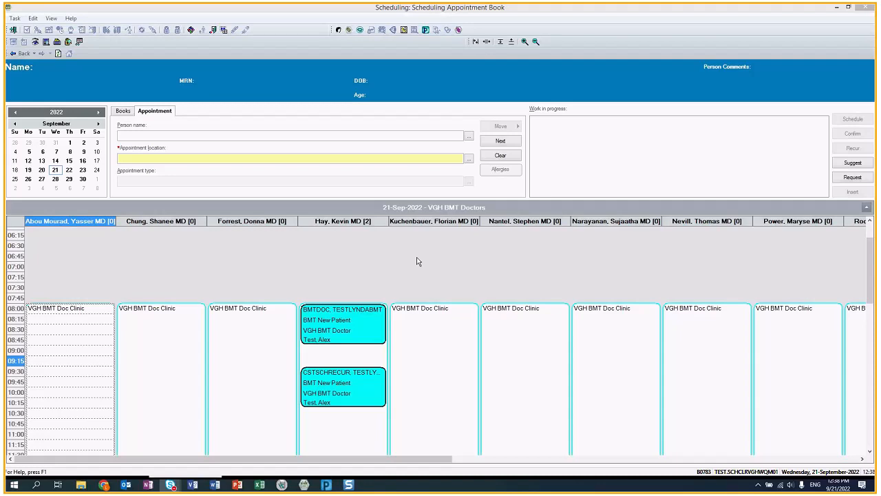
right_click(328, 376)
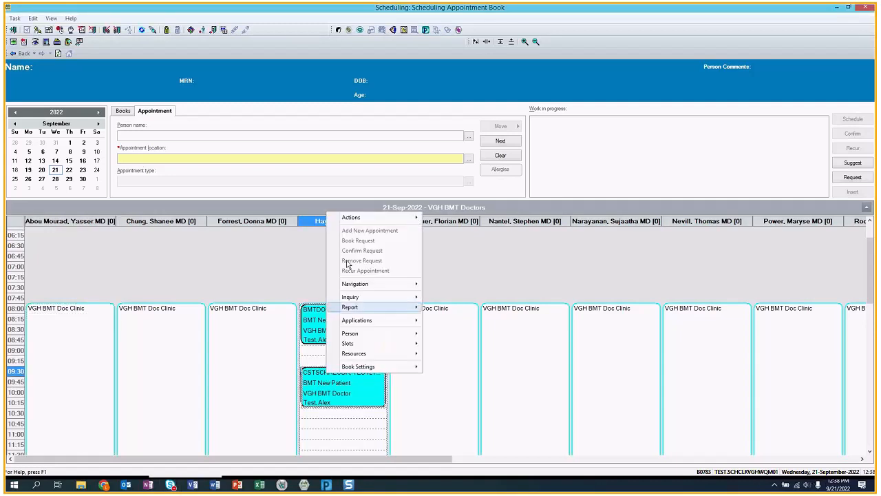
mouse_move(342, 217)
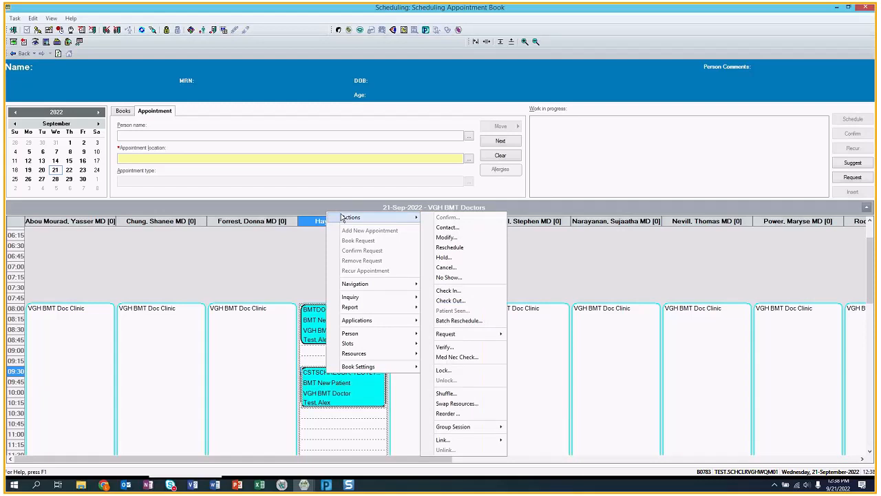
click(466, 292)
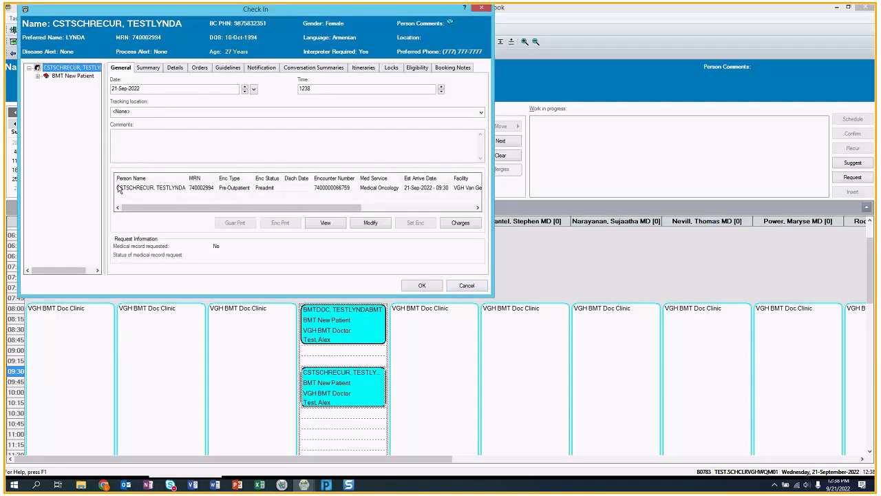
click(485, 287)
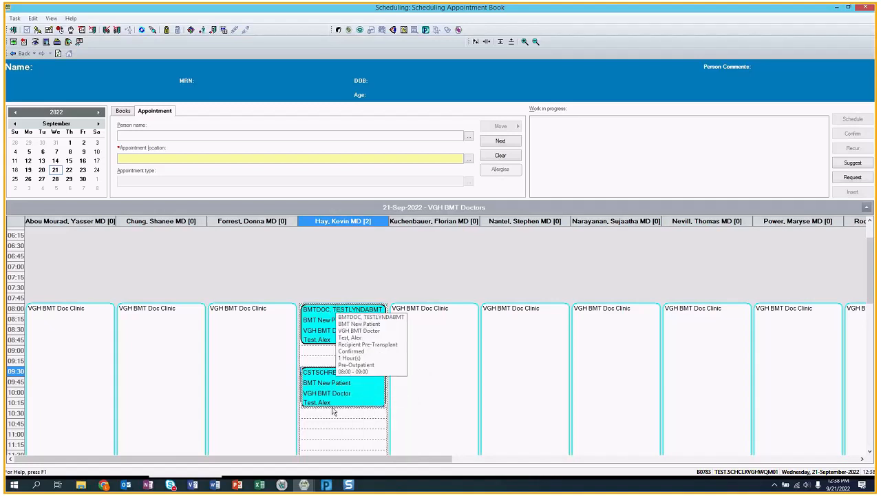
- Switch Schedule Inquiry to Appt Check In by Location and run it for today
click(305, 485)
click(338, 450)
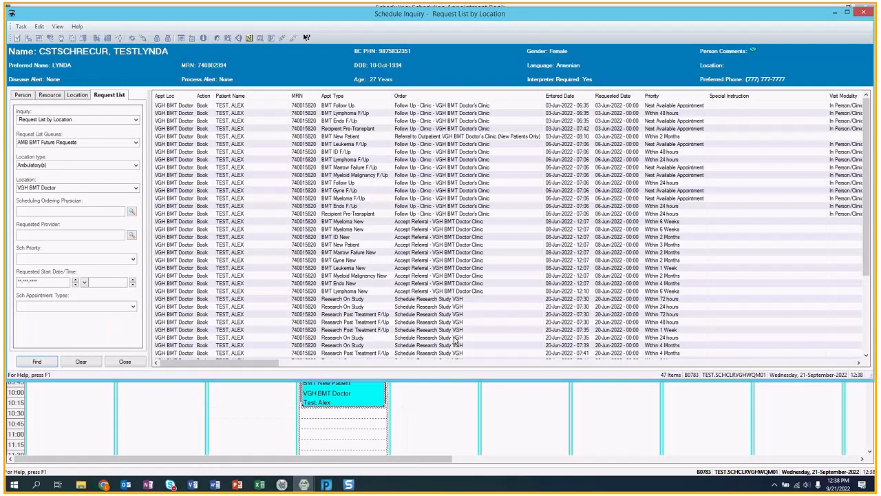
click(77, 94)
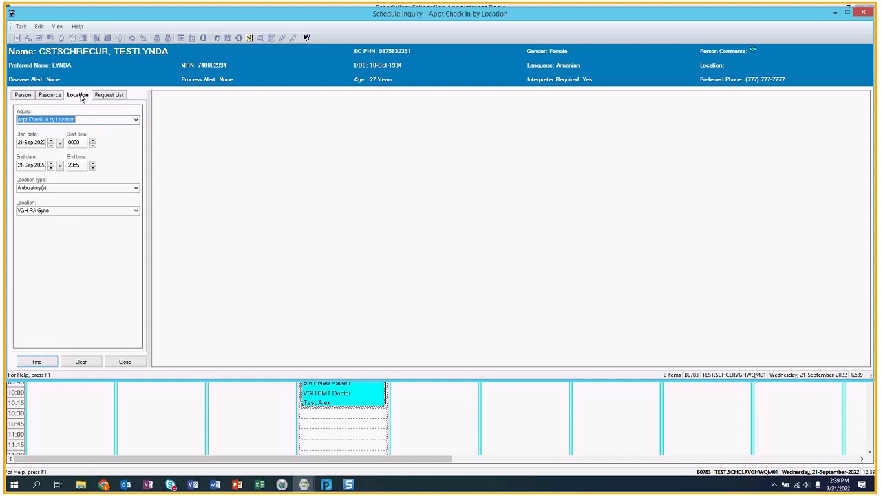
click(53, 359)
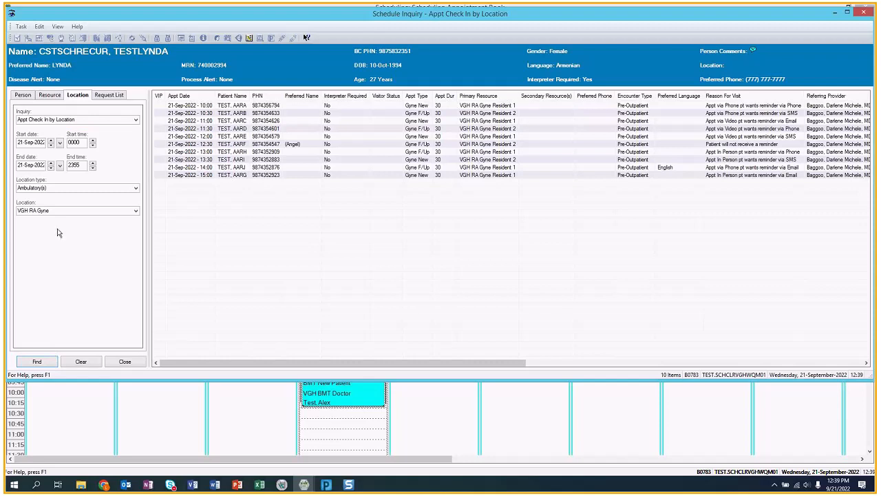
click(74, 211)
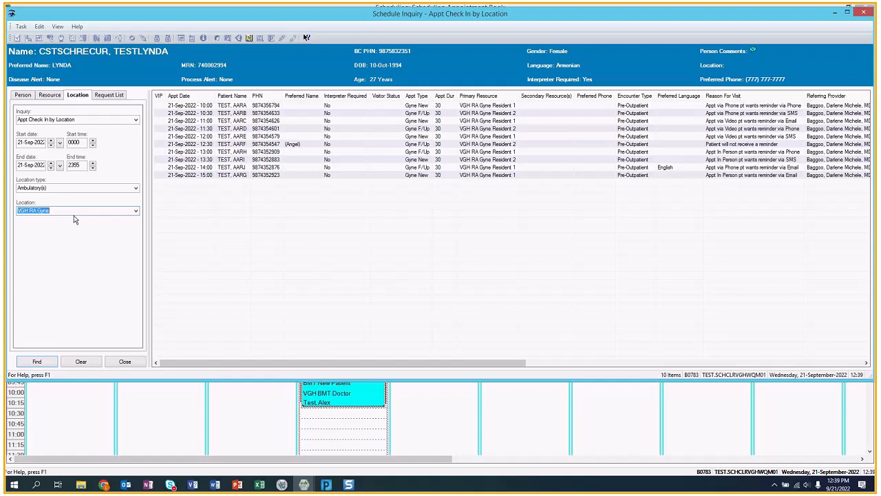
click(212, 463)
drag(212, 462, 229, 472)
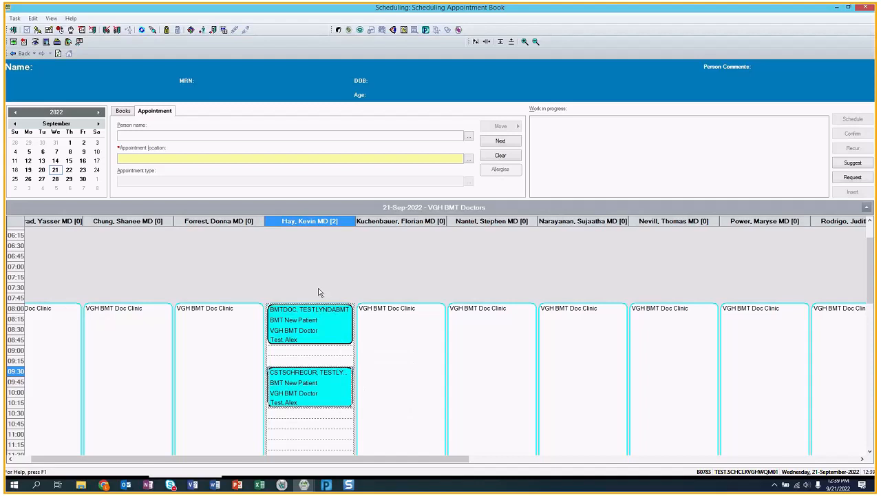
- Set the location to VGH BMT Doctor and find its 21-Sep-2022 appointments awaiting check-in
mouse_move(304, 484)
click(334, 466)
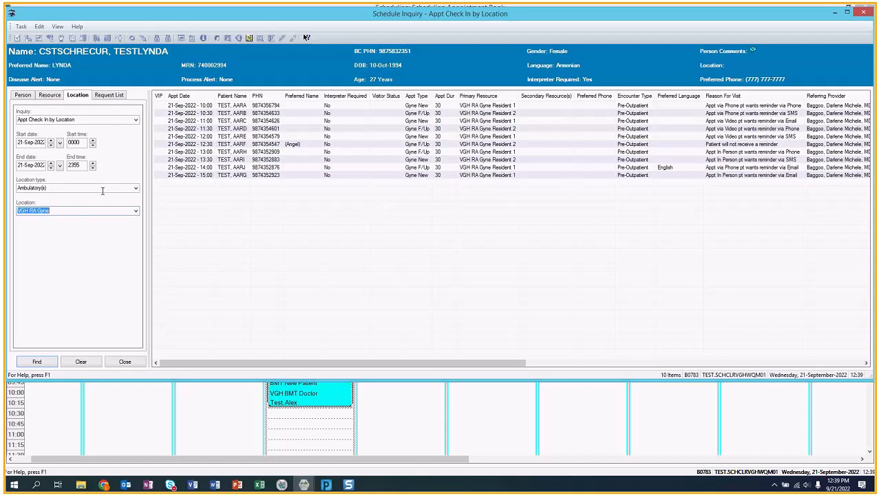
text(VGH BM)
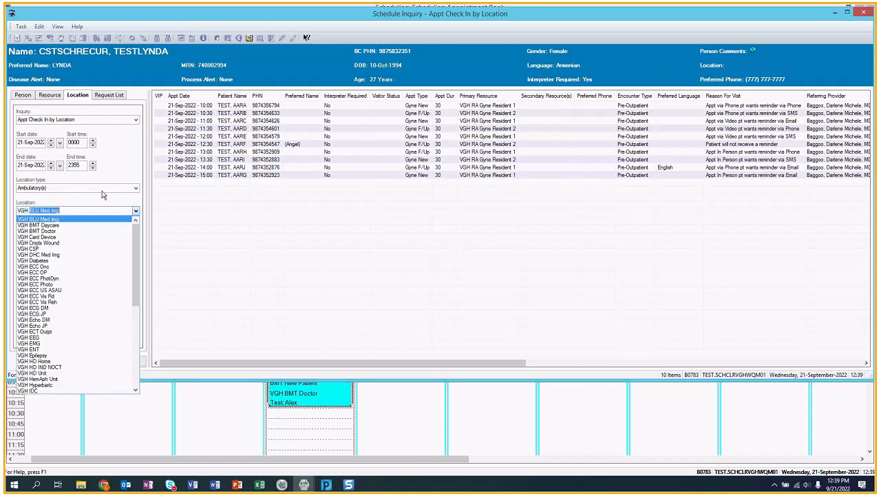
text(T Daycare)
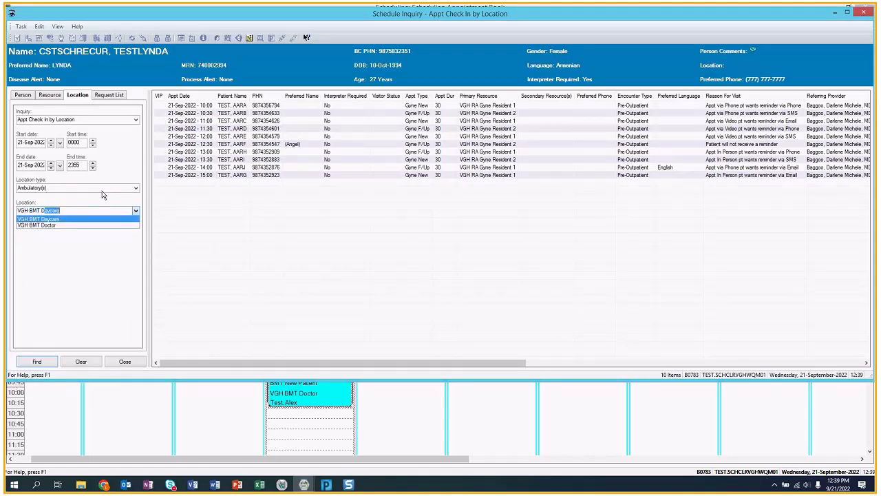
click(46, 225)
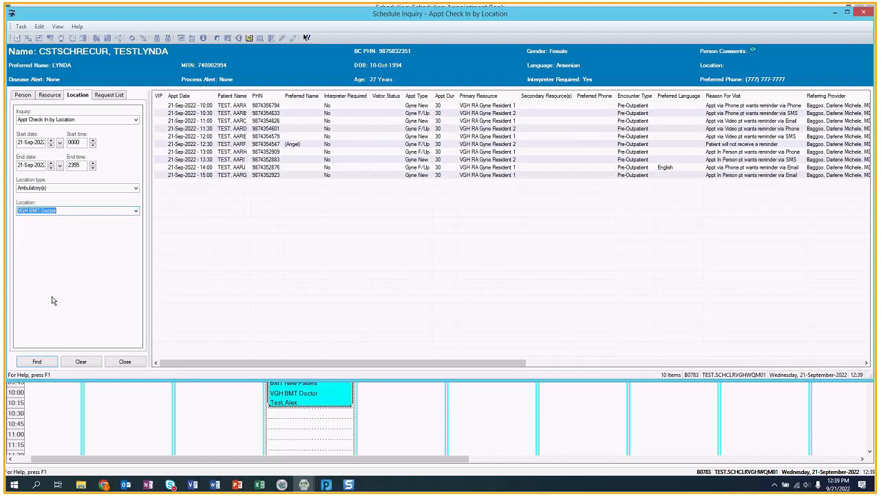
click(46, 362)
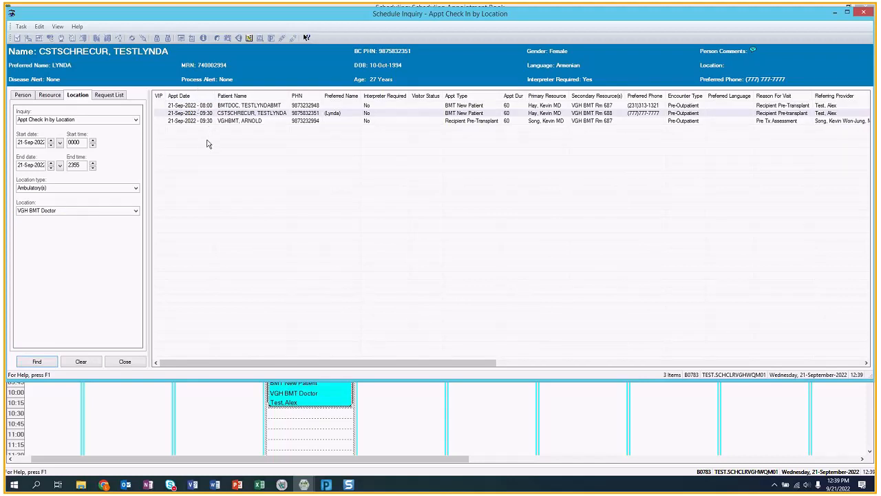
click(269, 113)
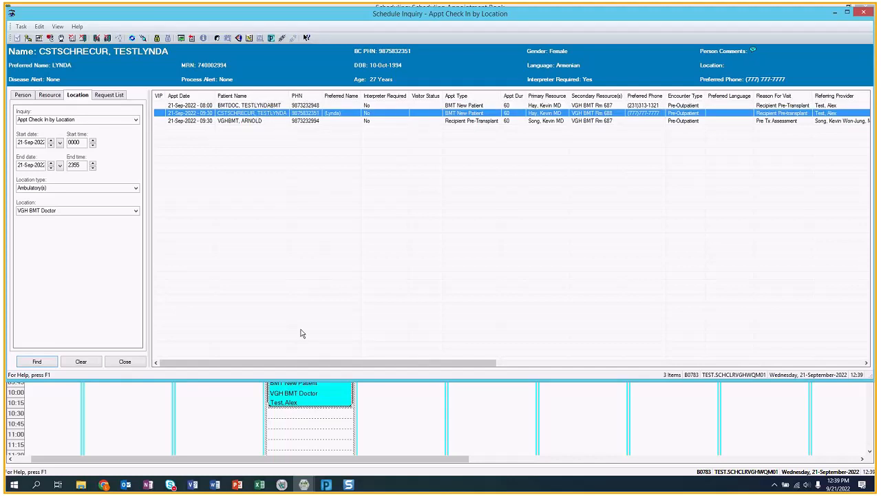
click(297, 398)
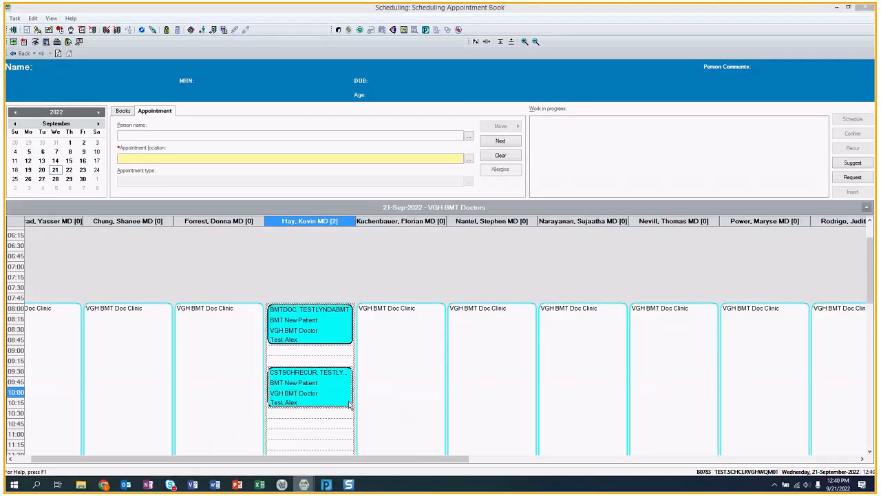
- Choose Check In for the 08:00 BMT New Patient row in the check-in list
key(alt+Tab)
click(281, 107)
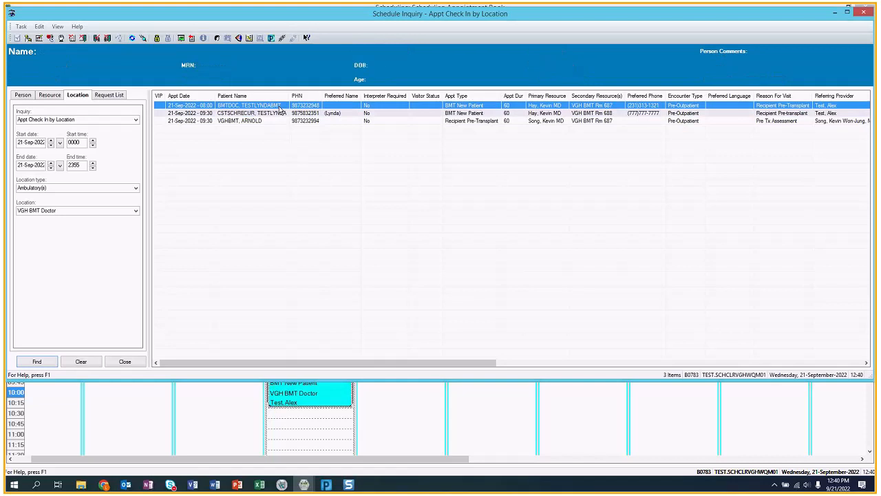
right_click(281, 108)
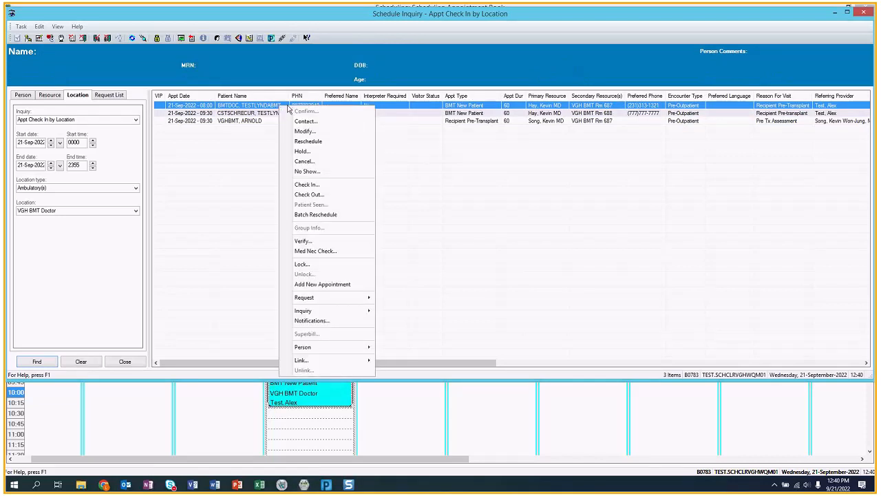
click(317, 184)
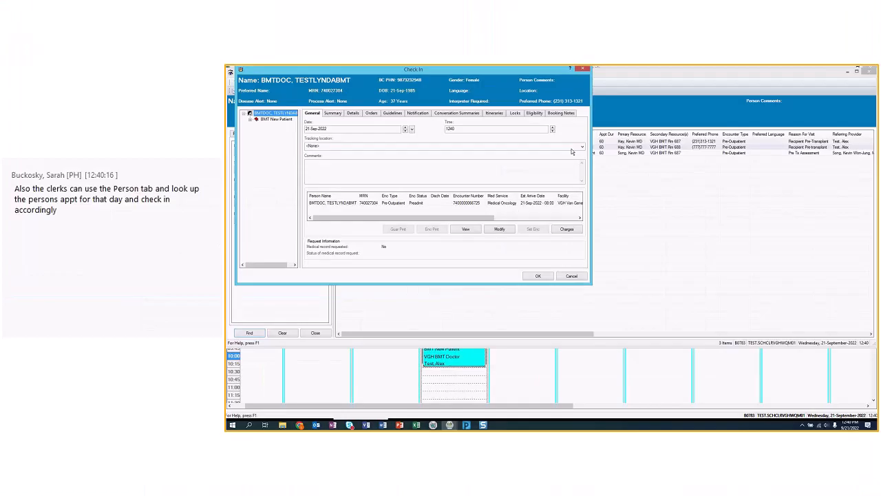
- Leave the tracking location as <None> and confirm the 08:00 check-in at time 1240
click(468, 113)
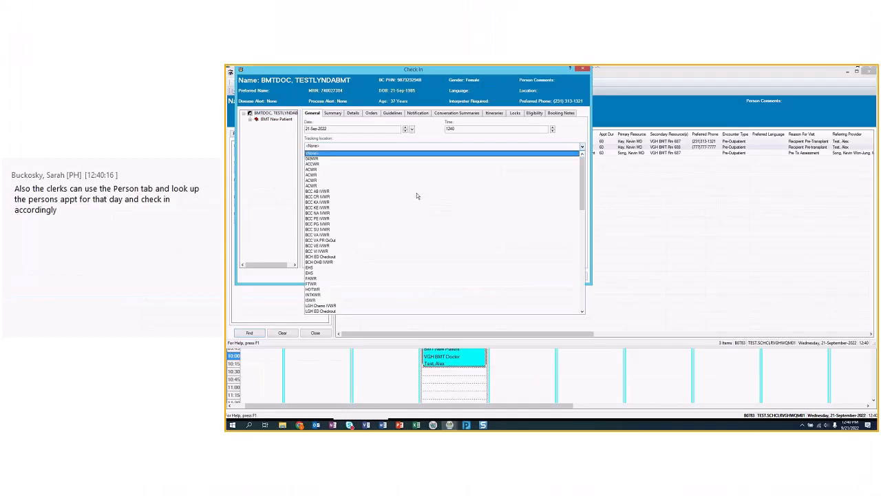
scroll(346, 254, down, 15)
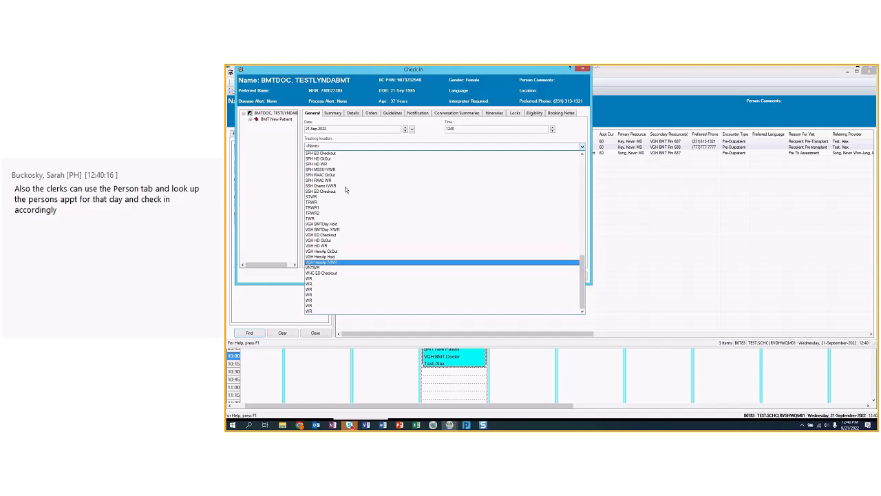
click(354, 135)
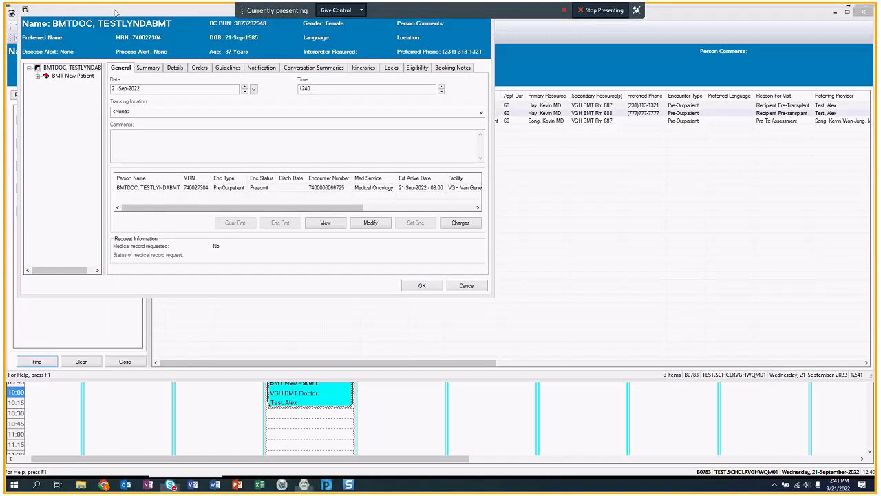
drag(115, 13, 268, 79)
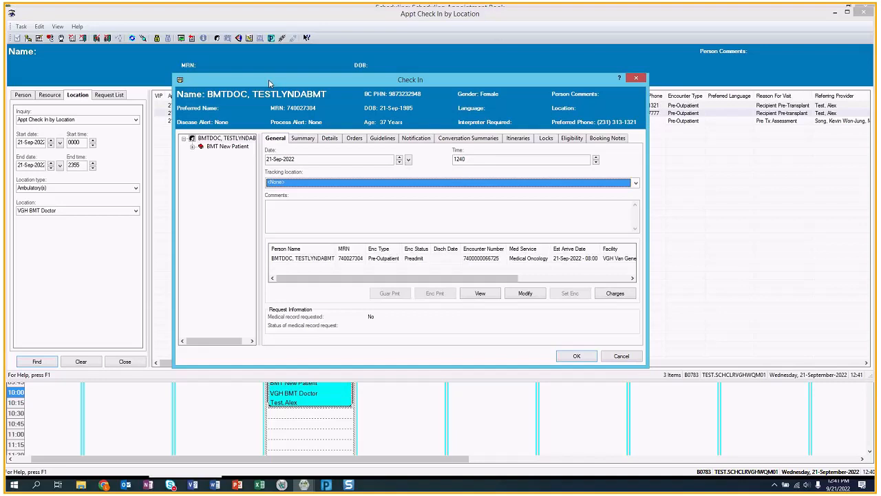
mouse_move(269, 79)
mouse_down()
mouse_move(262, 54)
mouse_move(262, 63)
mouse_up()
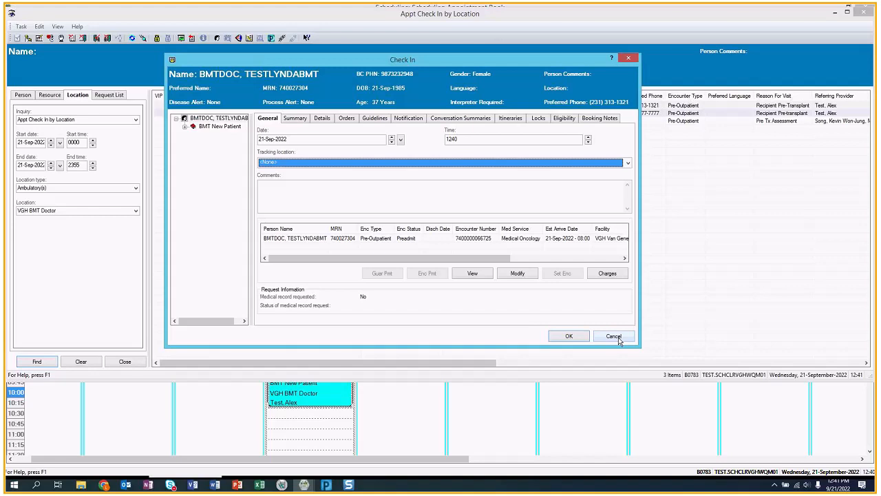
click(569, 336)
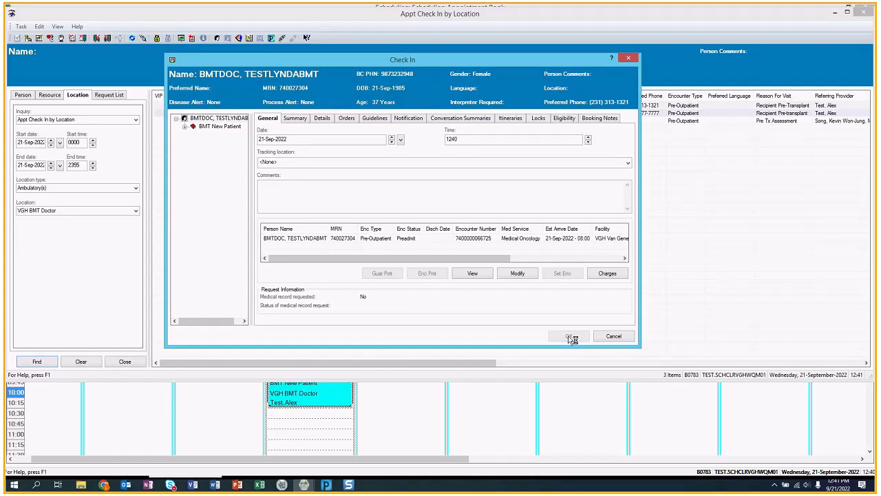
- Start the Register Outpatient conversation for the 08:00 patient and enlarge its form
click(252, 116)
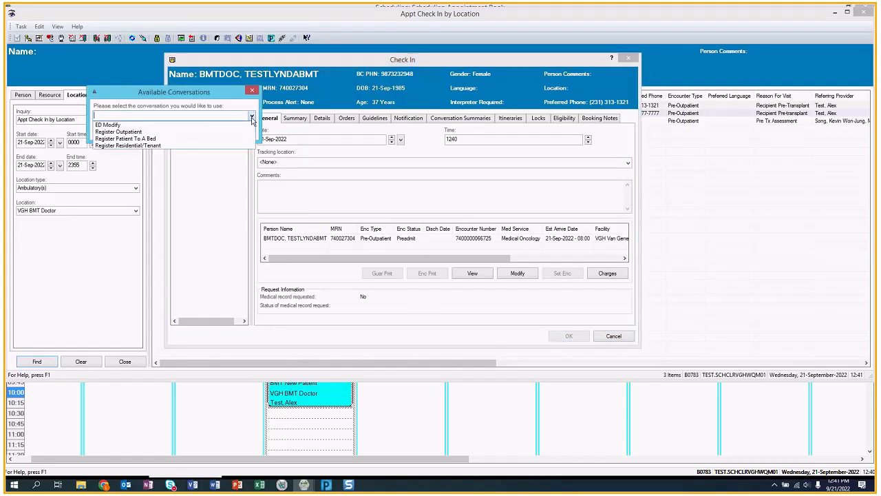
click(131, 132)
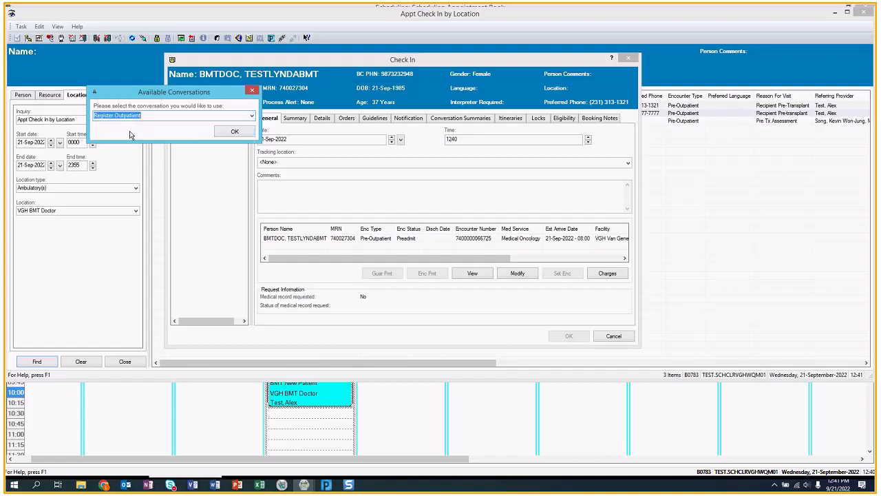
click(229, 131)
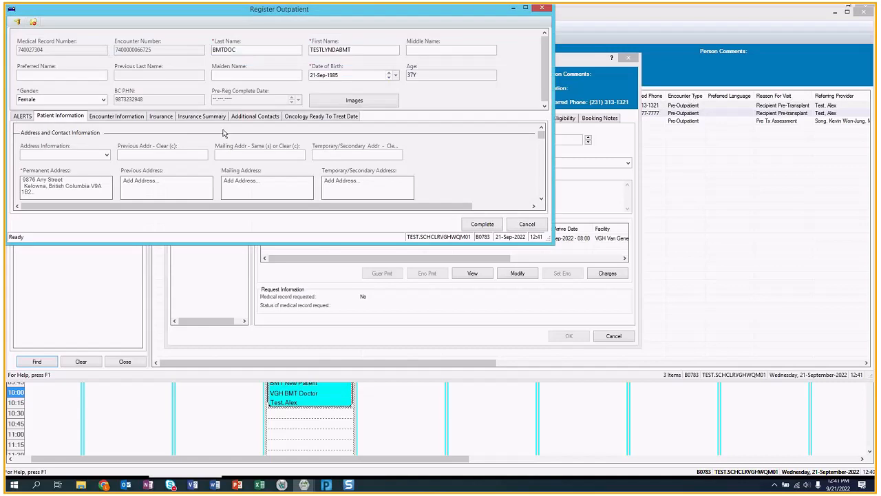
drag(554, 240, 785, 427)
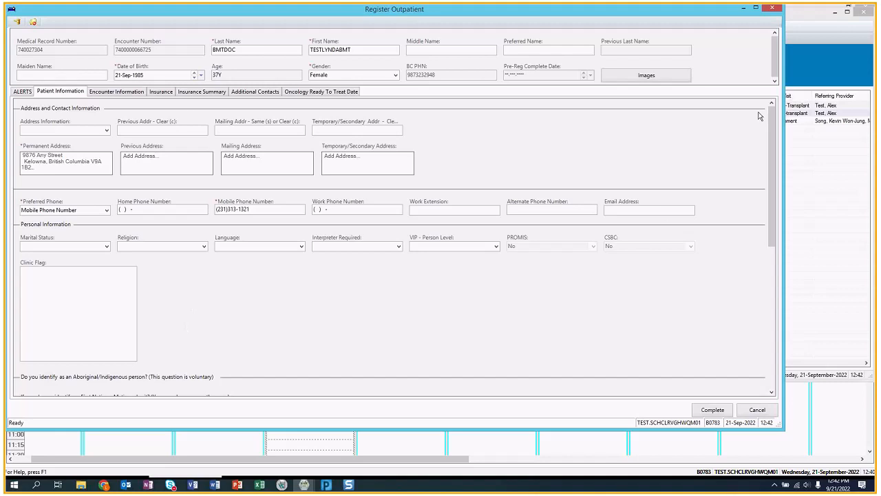
drag(772, 115, 754, 92)
- Set Encounter Type to Outpatient and Source of ID to BC Care Card and Other Photo ID
click(116, 93)
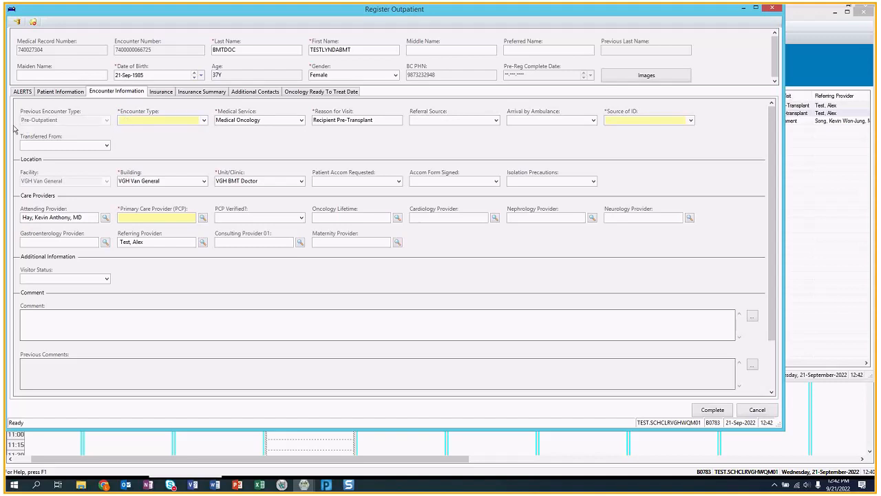
click(204, 122)
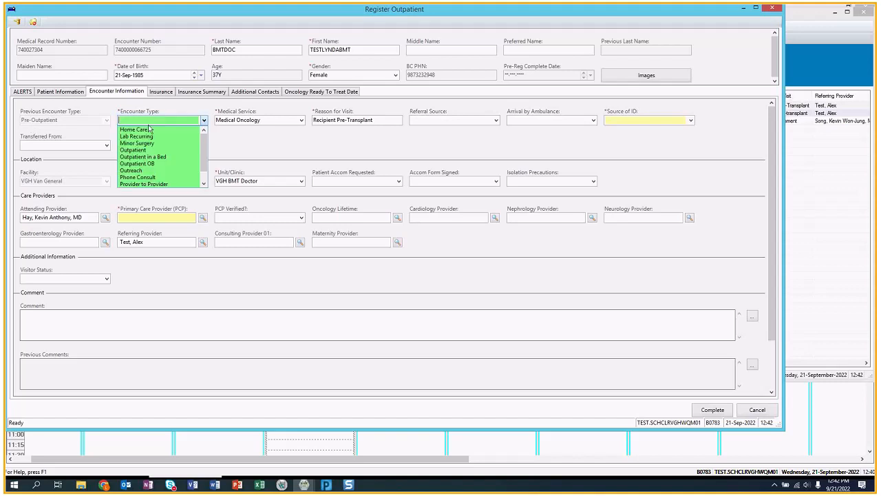
click(134, 151)
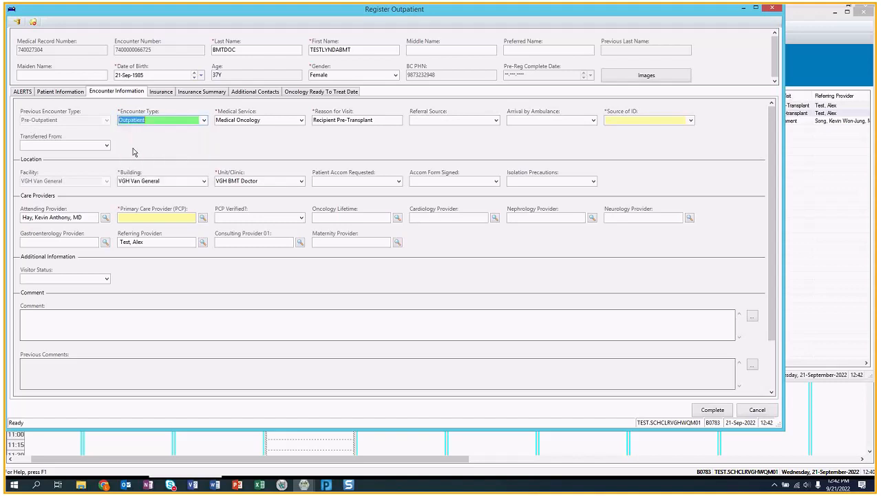
click(691, 121)
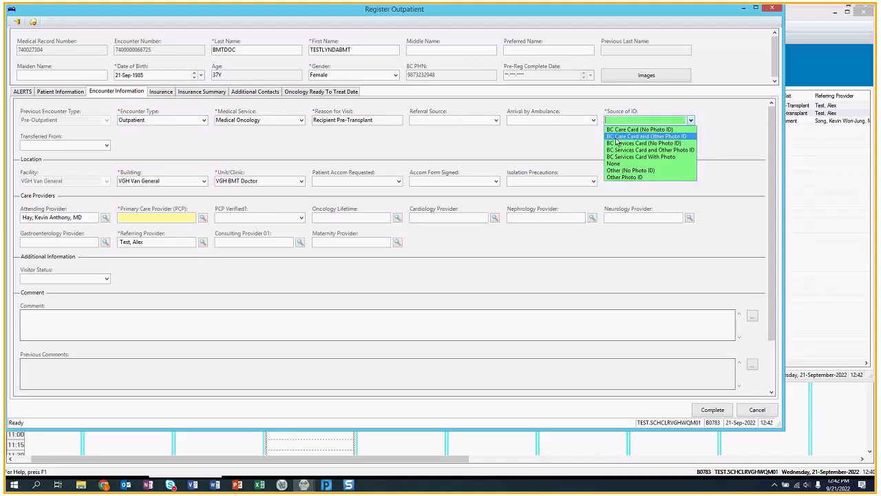
click(652, 137)
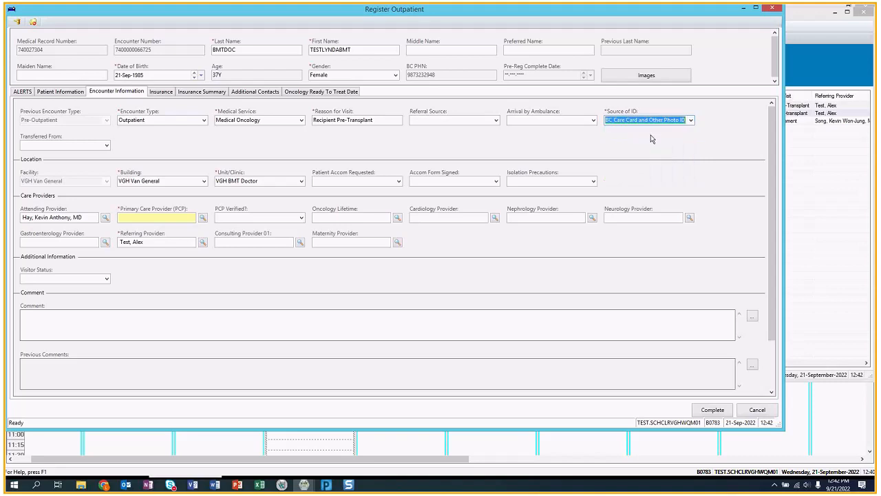
- Enter the patient's primary care provider and set PCP Verified to Yes
click(163, 217)
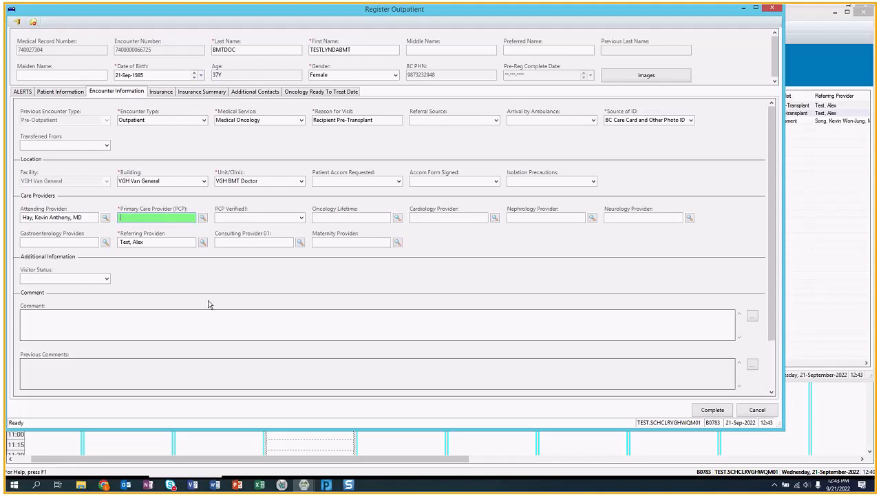
text(test, alex)
key(Tab)
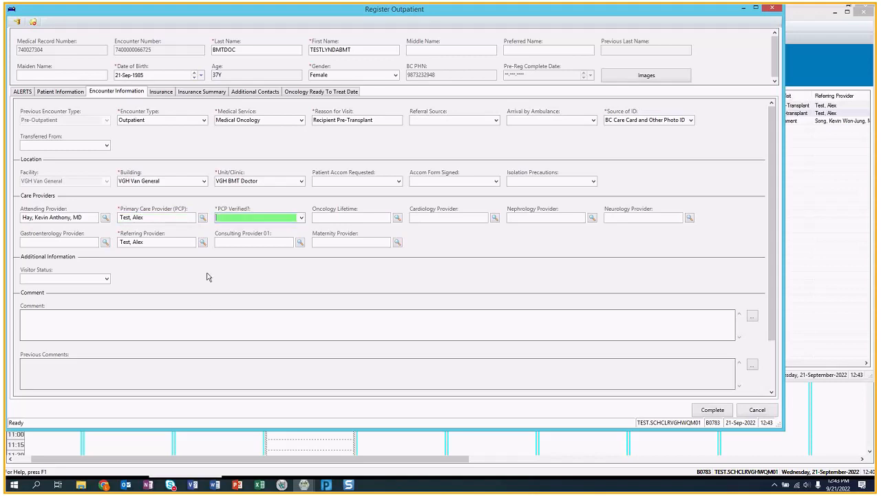
click(300, 218)
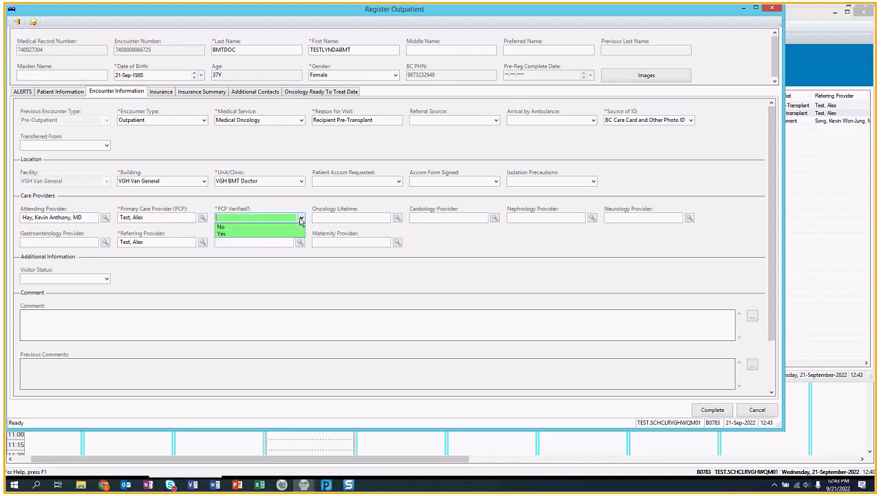
click(221, 233)
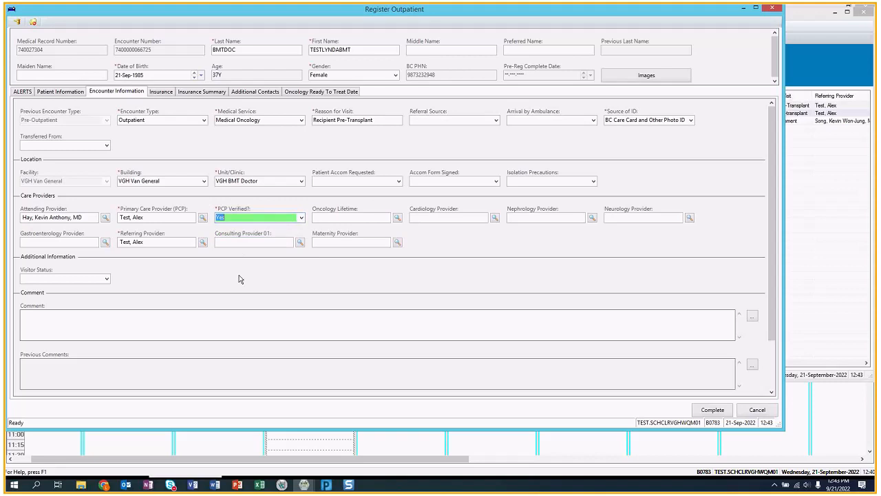
click(161, 91)
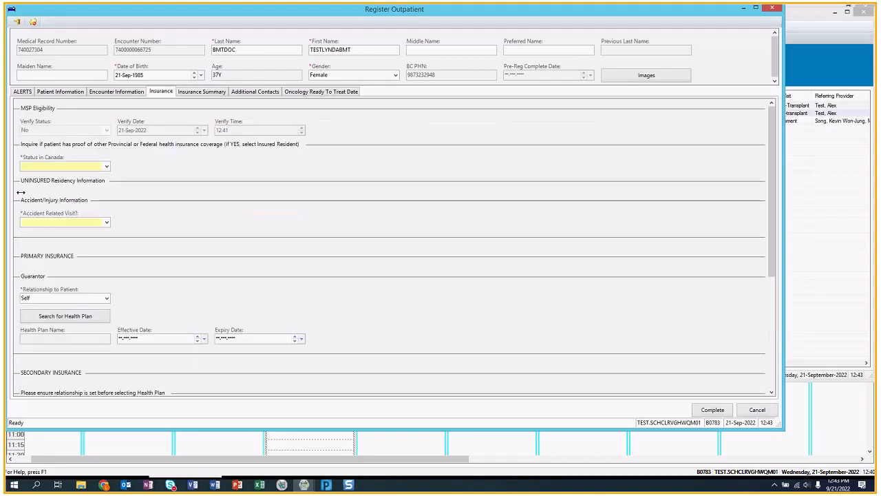
- Set Status in Canada to Insured Resident and Accident Related Visit to No
click(108, 168)
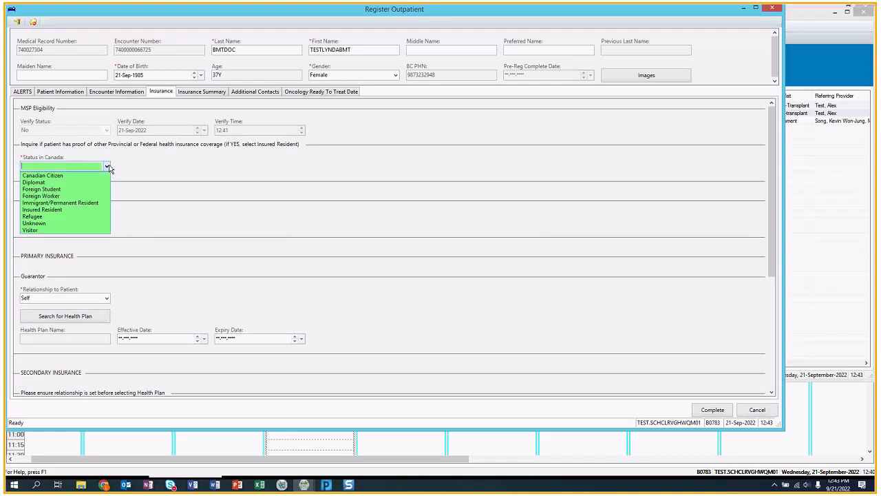
click(31, 210)
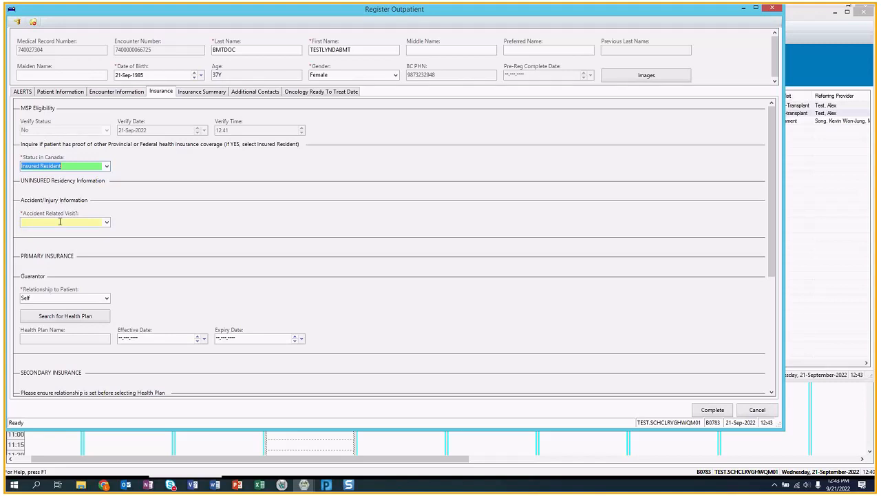
click(107, 223)
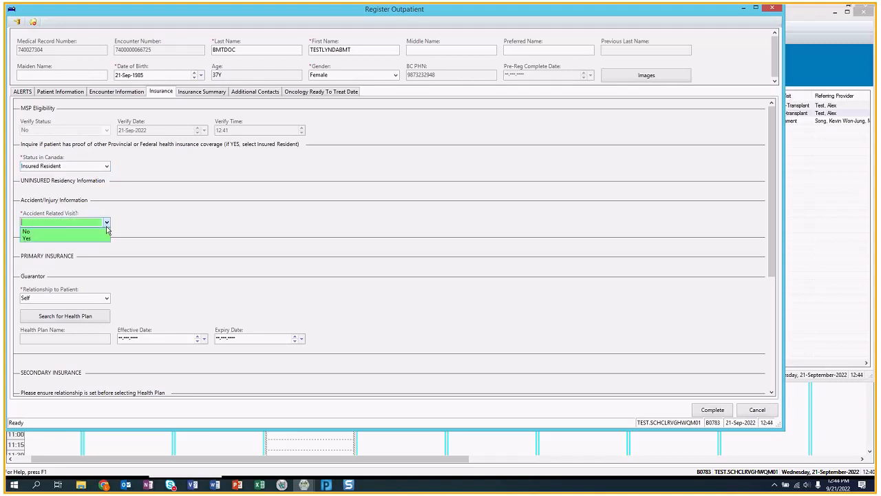
click(80, 231)
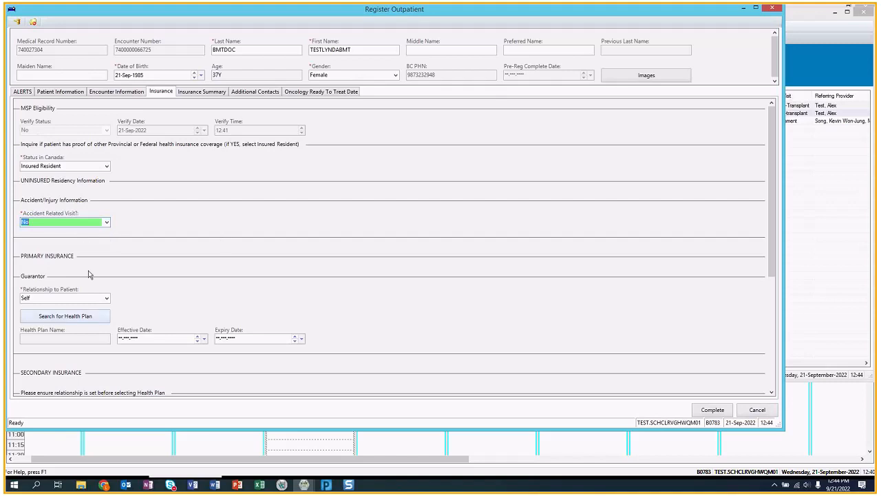
- Search health plans for 'bc' and attach BC Resident MSP PHN
click(50, 318)
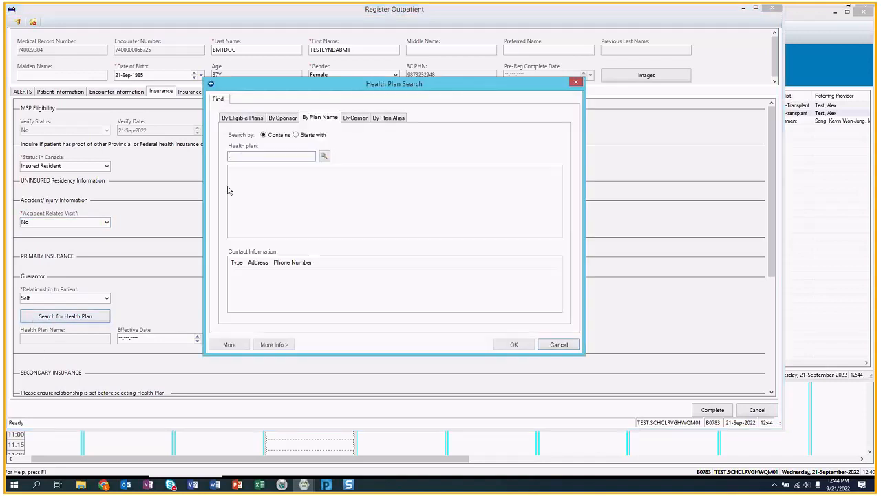
text(bc)
key(Return)
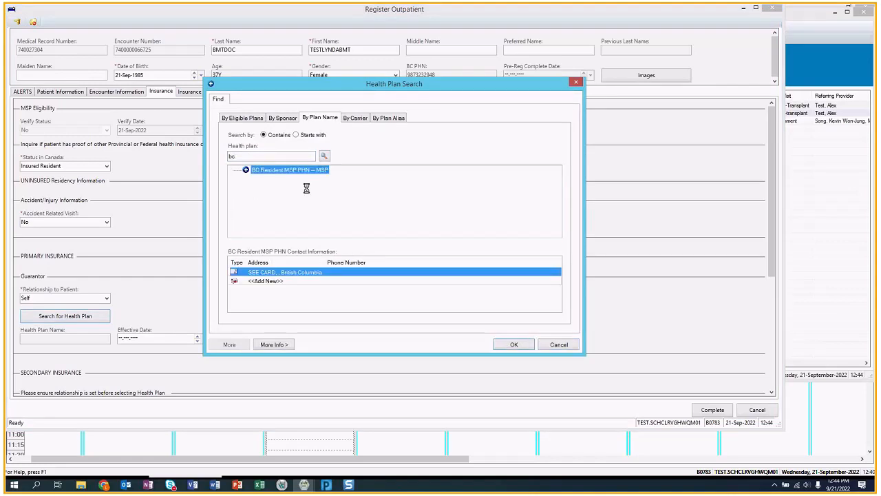
click(509, 344)
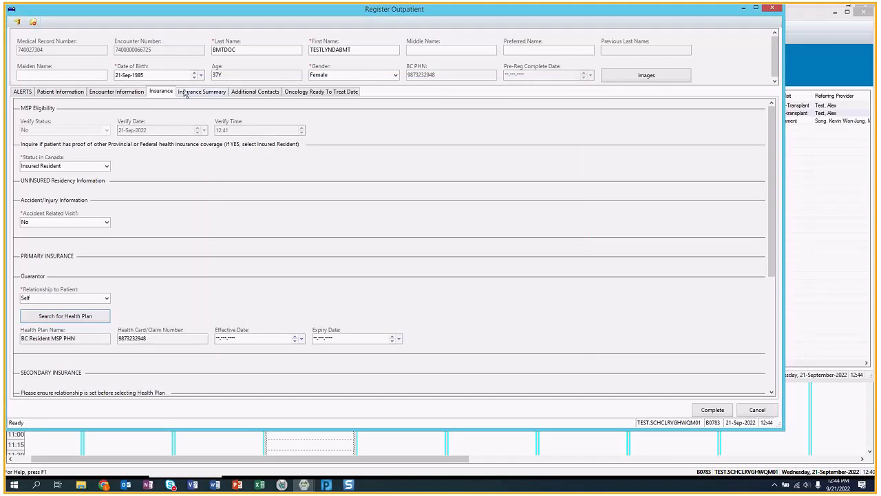
click(247, 95)
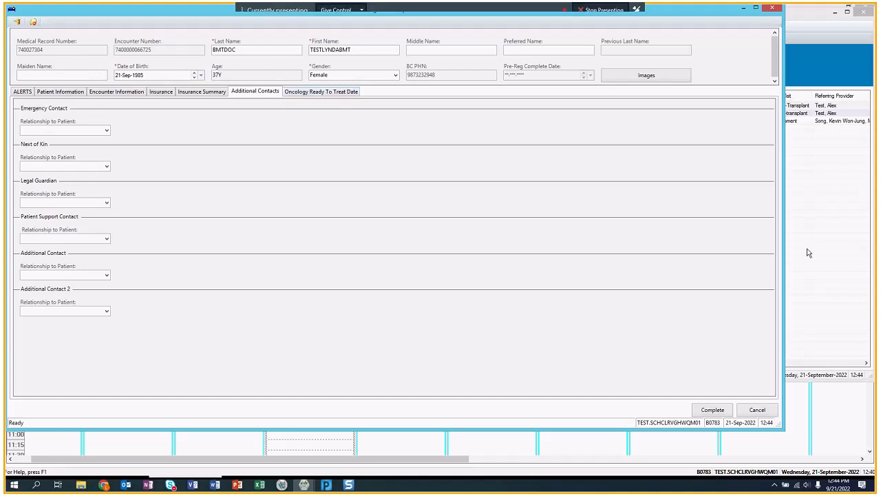
- After the required-fields warning, choose Non Indigenous identity and complete registration with Do not print documents
click(709, 410)
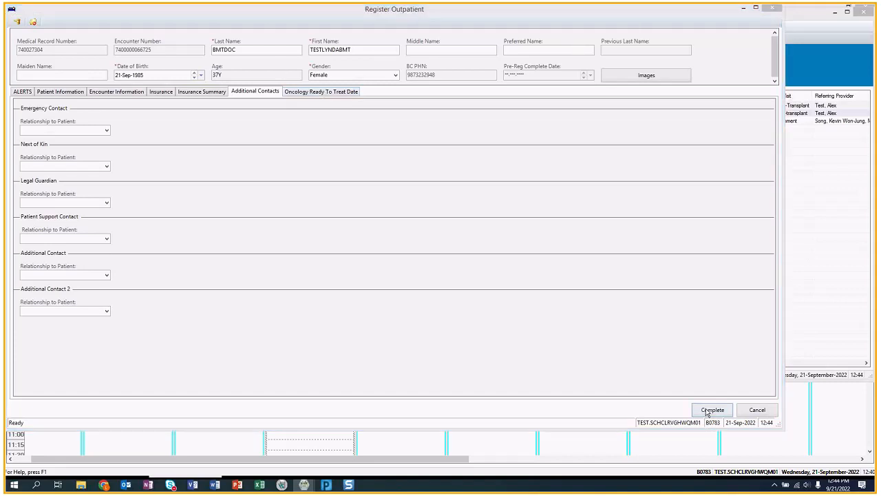
click(522, 276)
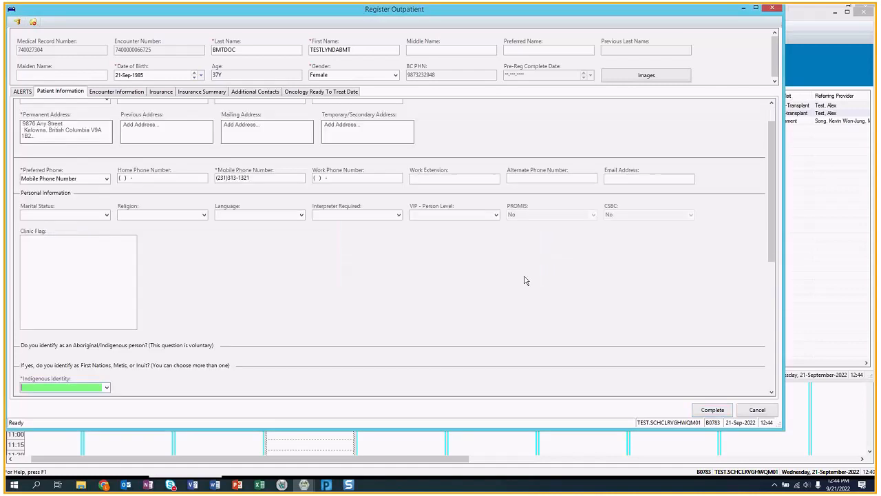
drag(768, 227, 771, 290)
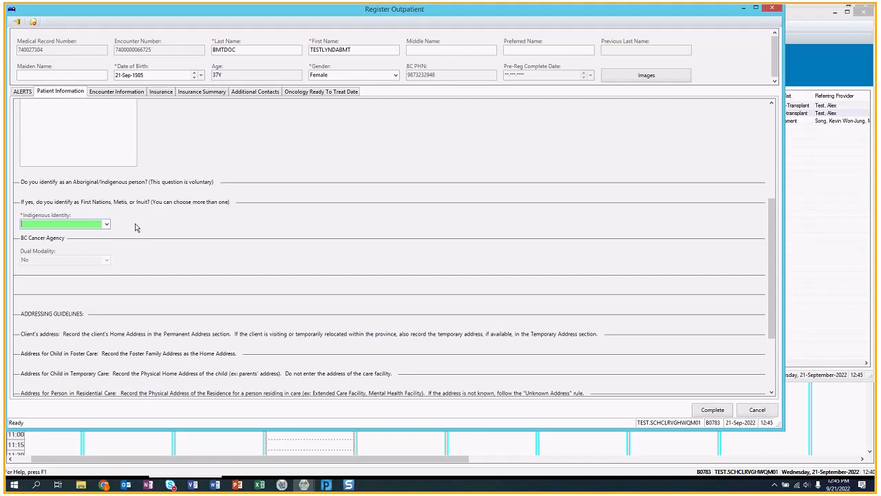
click(107, 225)
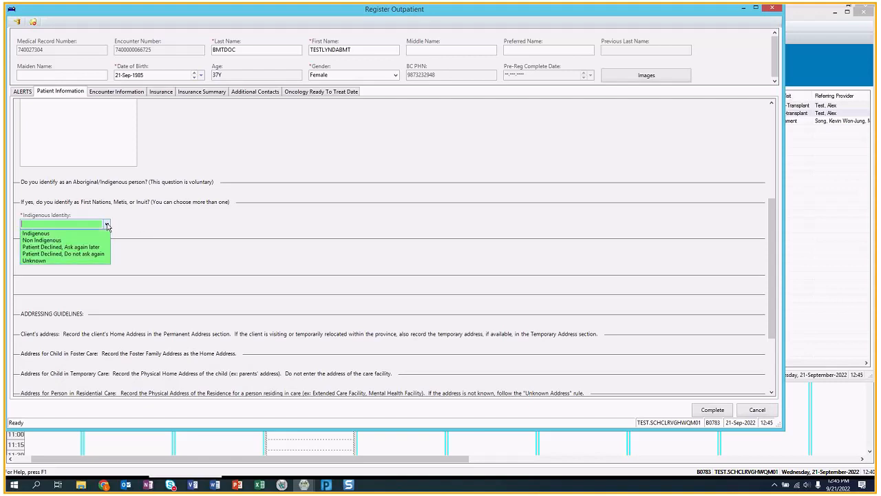
click(59, 241)
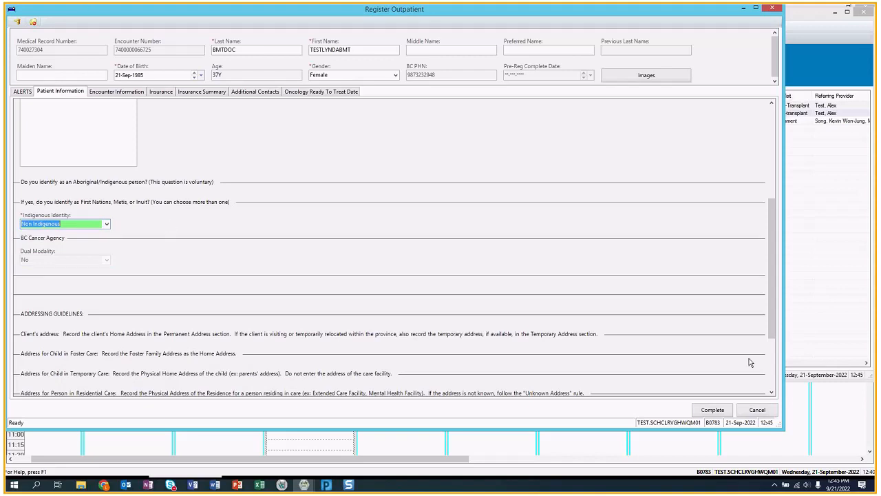
click(719, 411)
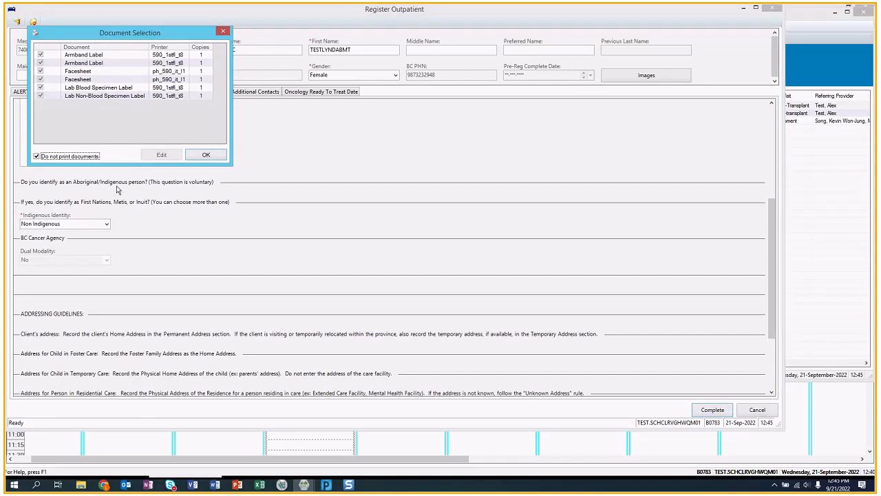
click(205, 156)
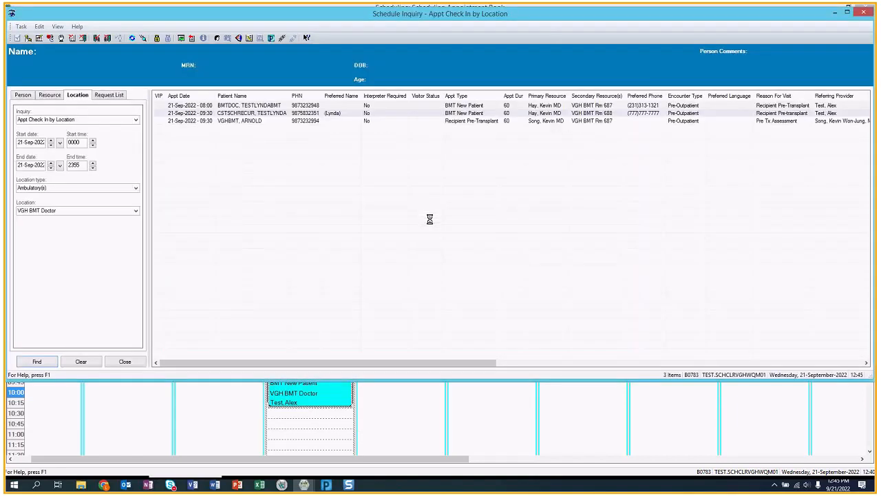
- Close the Schedule Inquiry window and confirm the 08:00 BMT New Patient appointment shows Checked In
click(313, 400)
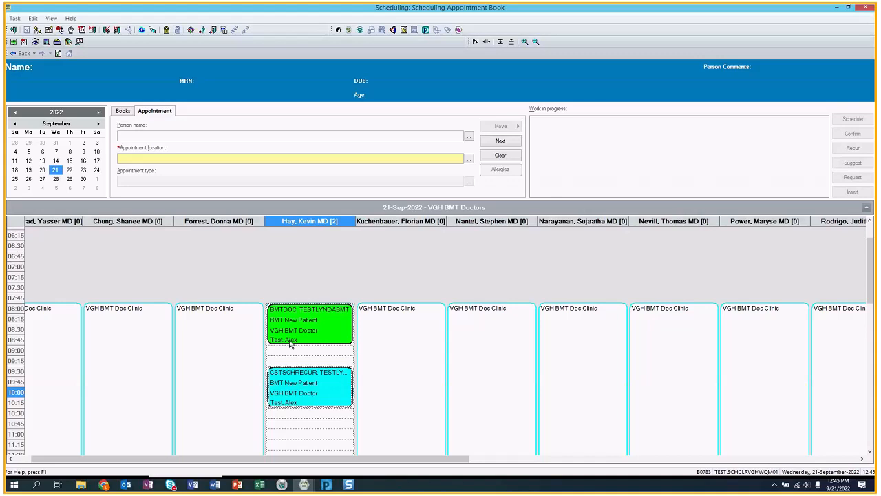
mouse_move(300, 332)
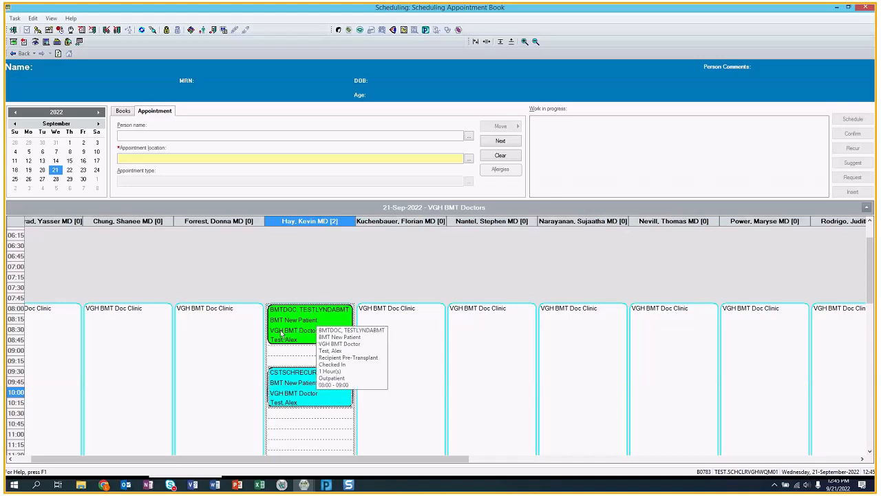